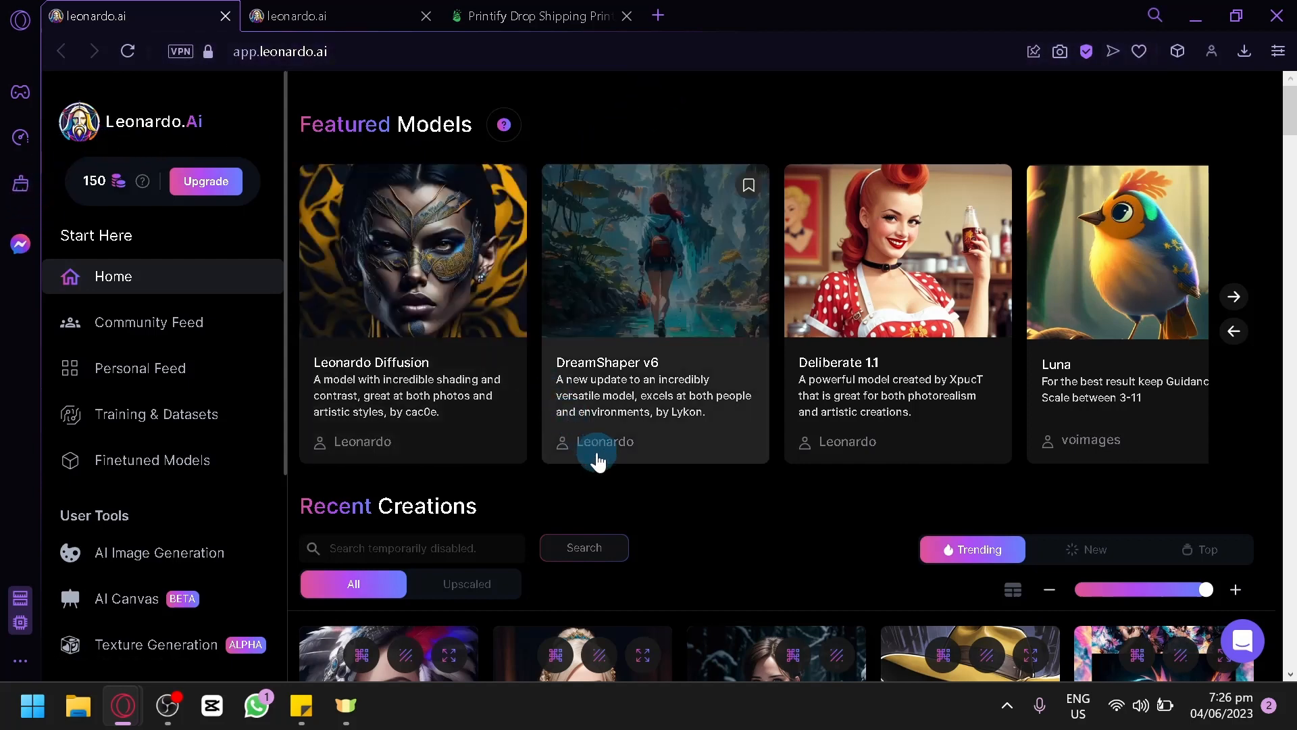
Step: Look over the featured models and recent creations, and go to the AI image generation tool
{"action": "scroll", "coordinate": [547, 498], "scroll_direction": "down", "scroll_amount": 2}
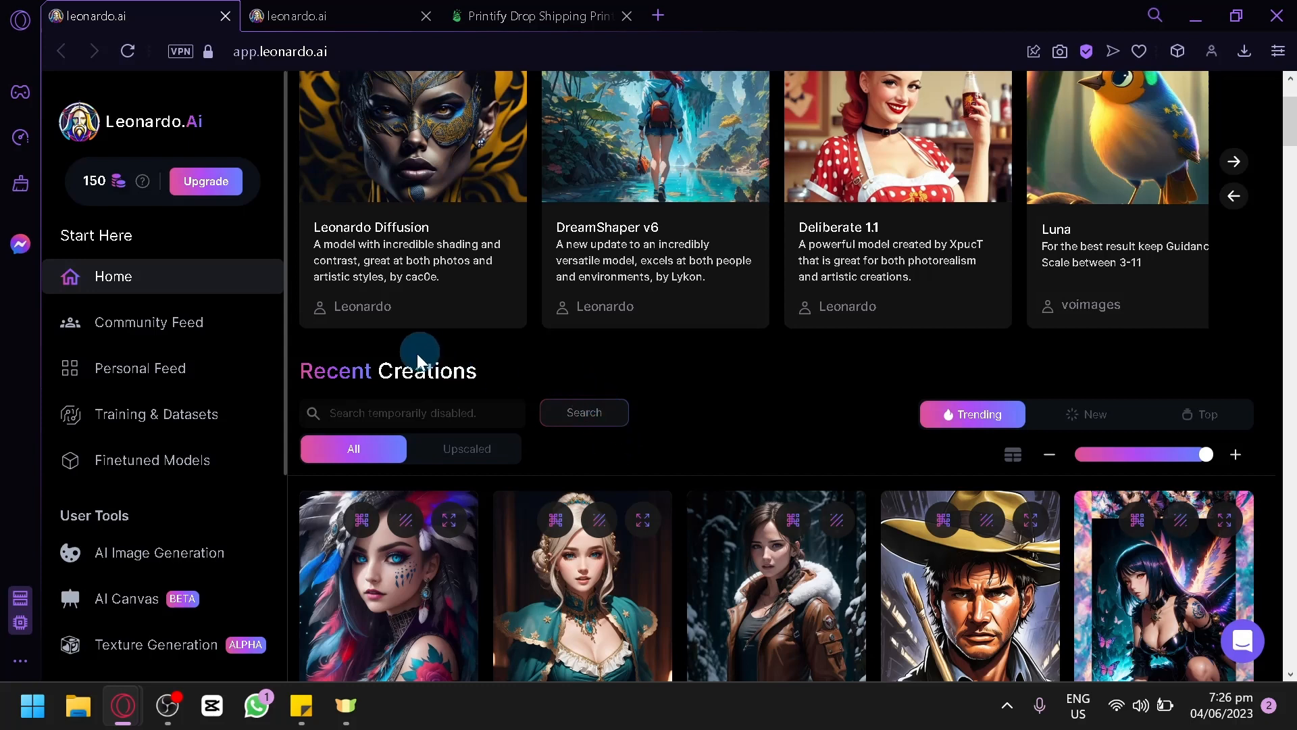
{"action": "left_click", "coordinate": [166, 571]}
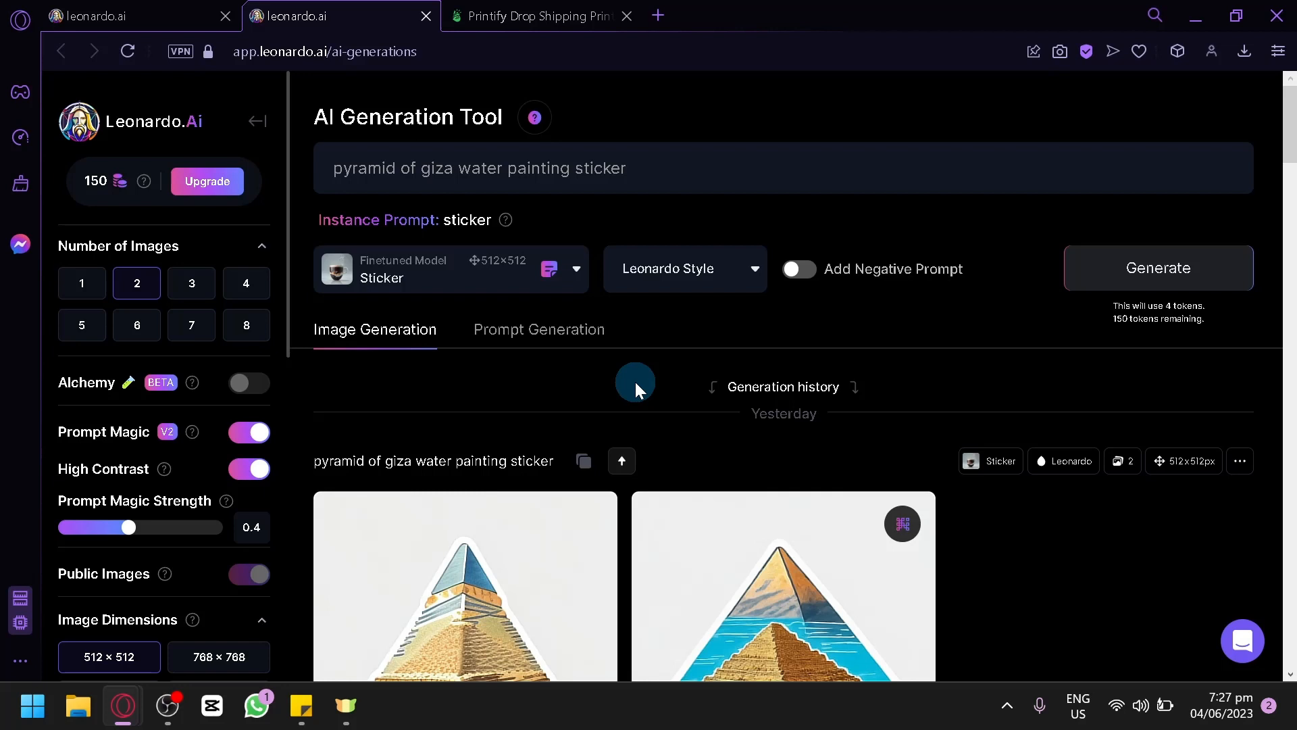
Step: Open amazon.com in a new browser tab
{"action": "left_click", "coordinate": [661, 15]}
{"action": "type", "text": "ama"}
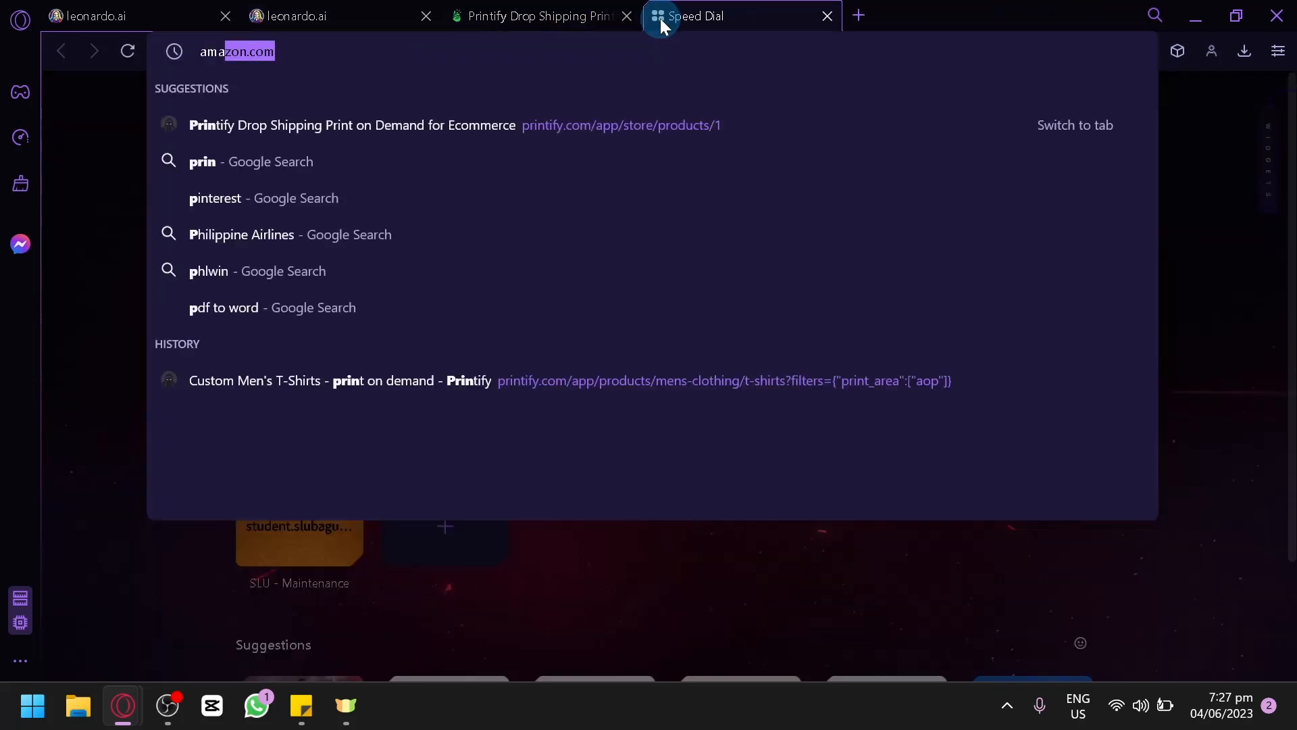
{"action": "key", "text": "Return"}
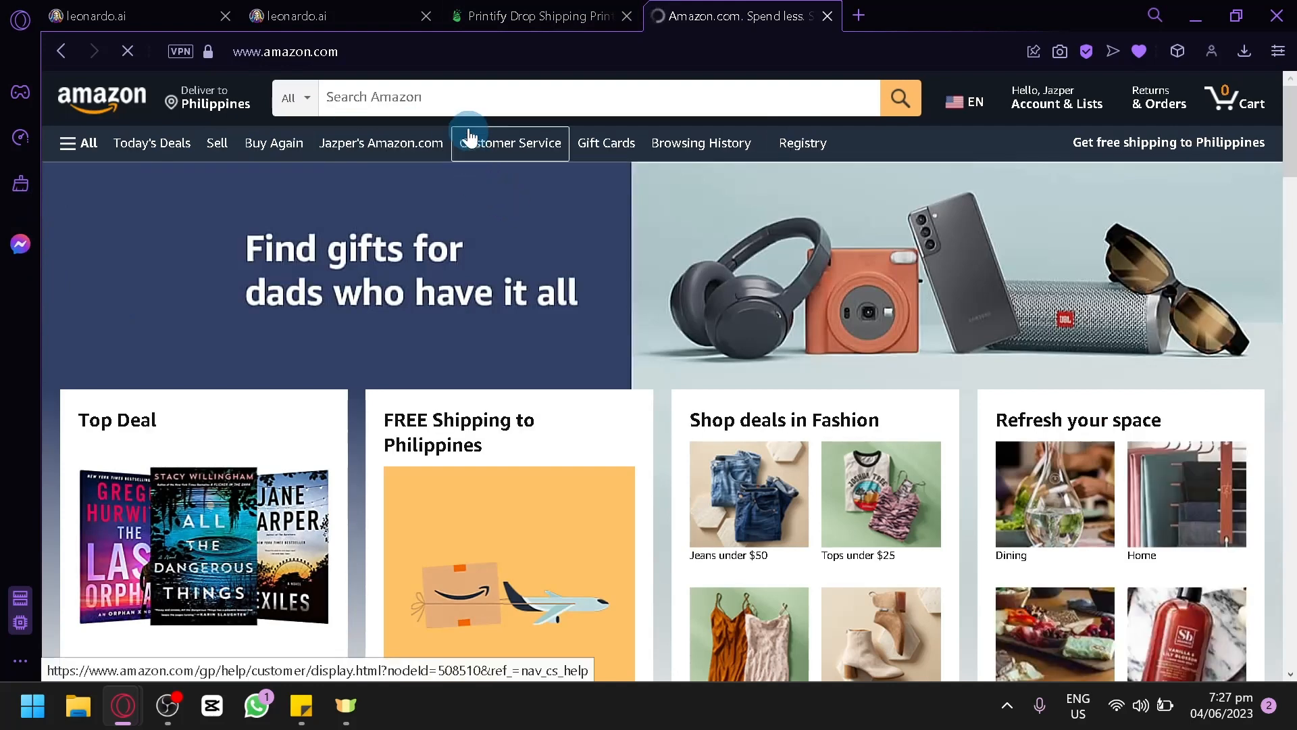
Step: Search Amazon for "t shirt" and skim the first results
{"action": "left_click", "coordinate": [468, 102]}
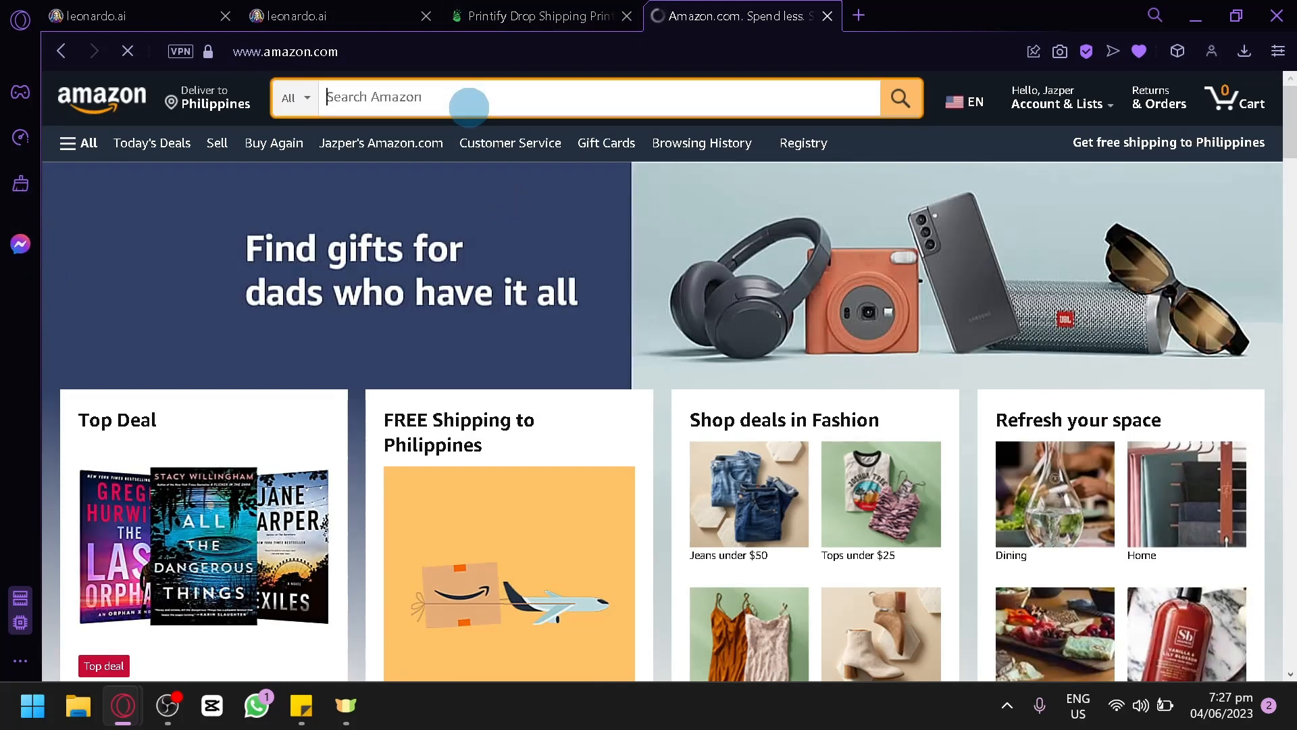
{"action": "type", "text": "t shirt"}
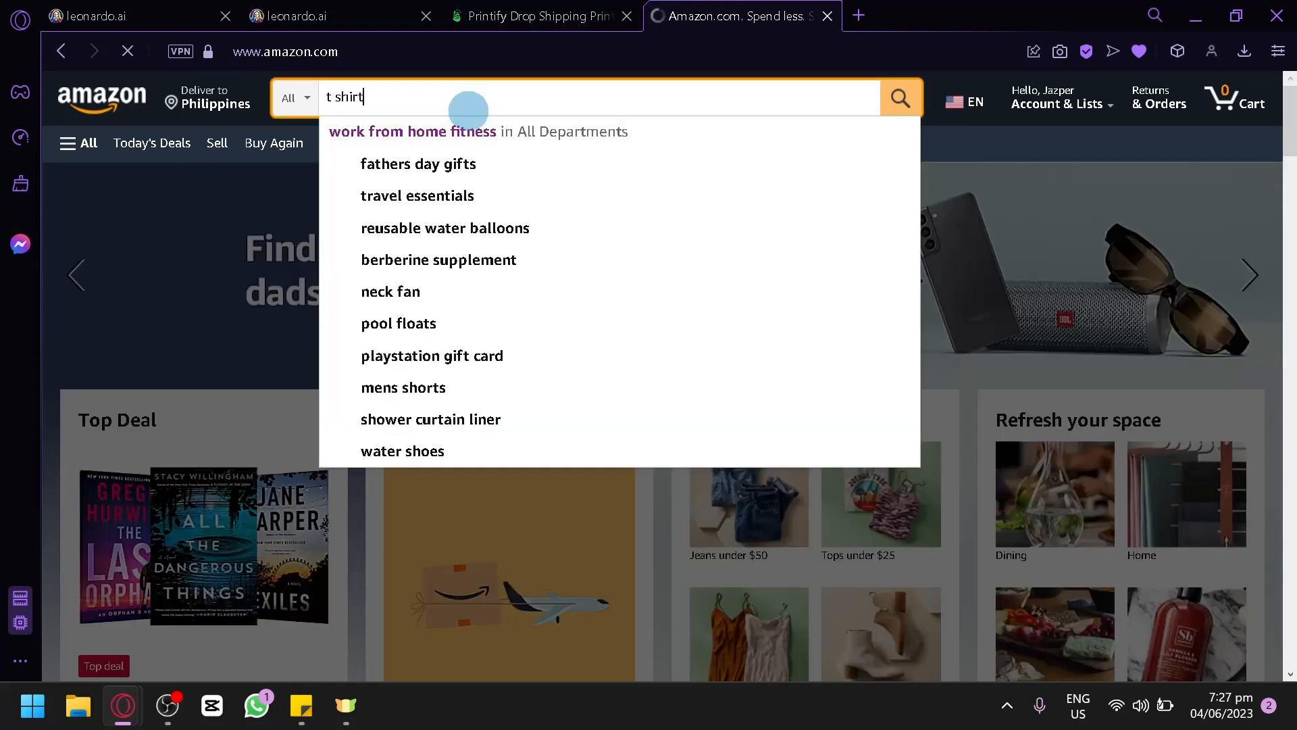
{"action": "left_click", "coordinate": [903, 106]}
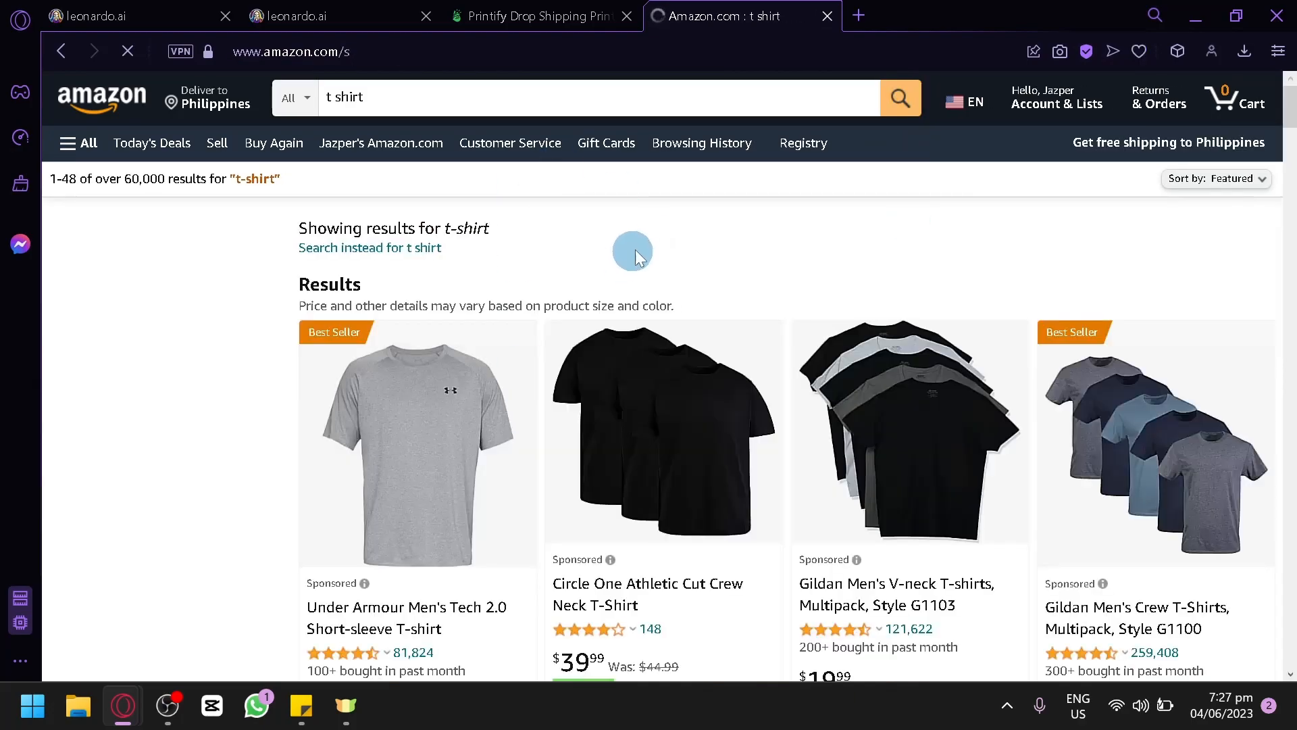
{"action": "scroll", "coordinate": [631, 249], "scroll_direction": "down", "scroll_amount": 10}
{"action": "scroll", "coordinate": [530, 298], "scroll_direction": "up", "scroll_amount": 10}
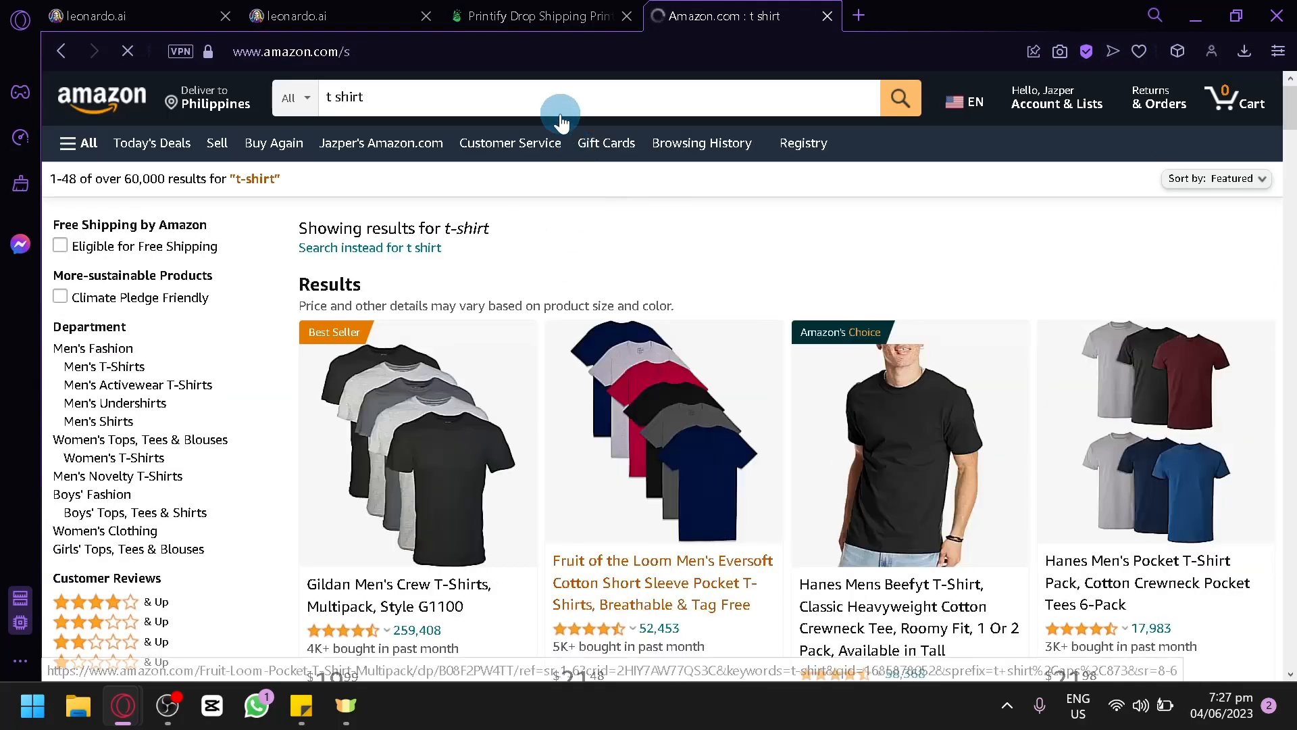
Step: Refine the Amazon search to "t shirt ocean"
{"action": "left_click", "coordinate": [535, 104]}
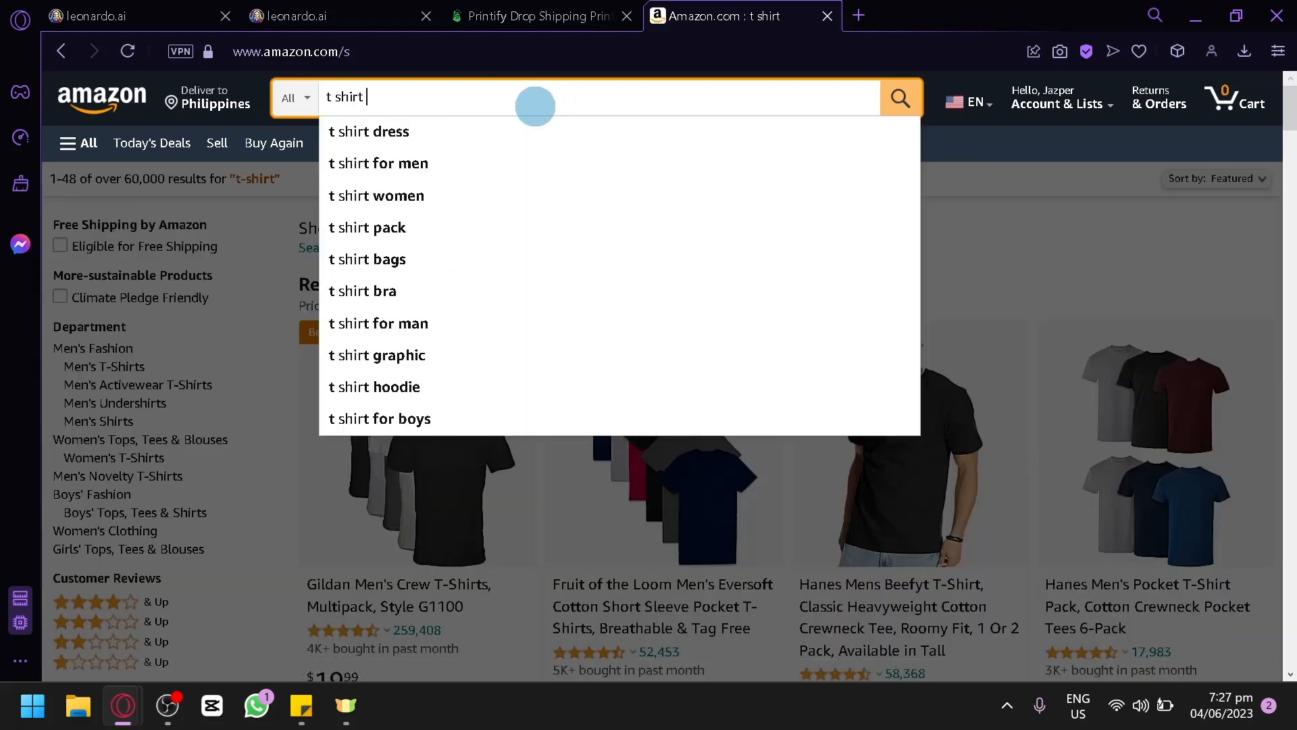
{"action": "type", "text": "ocean"}
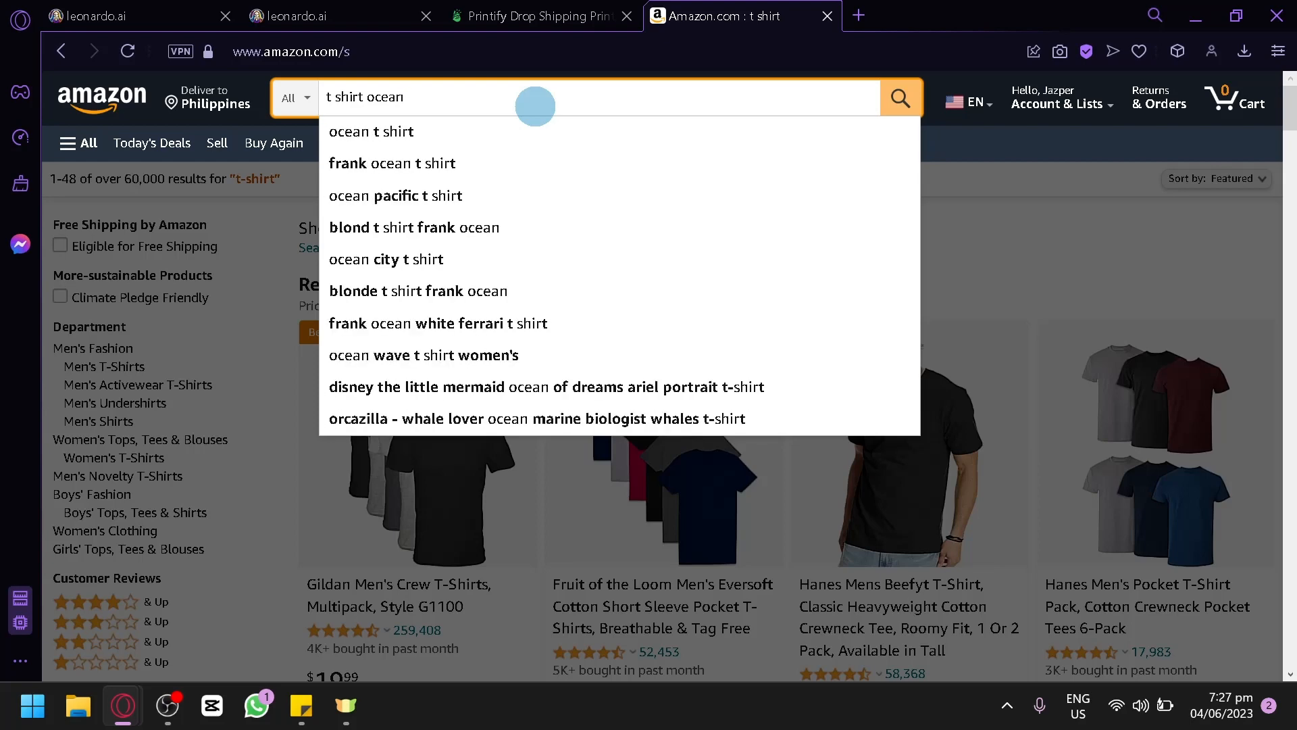
{"action": "key", "text": "Return"}
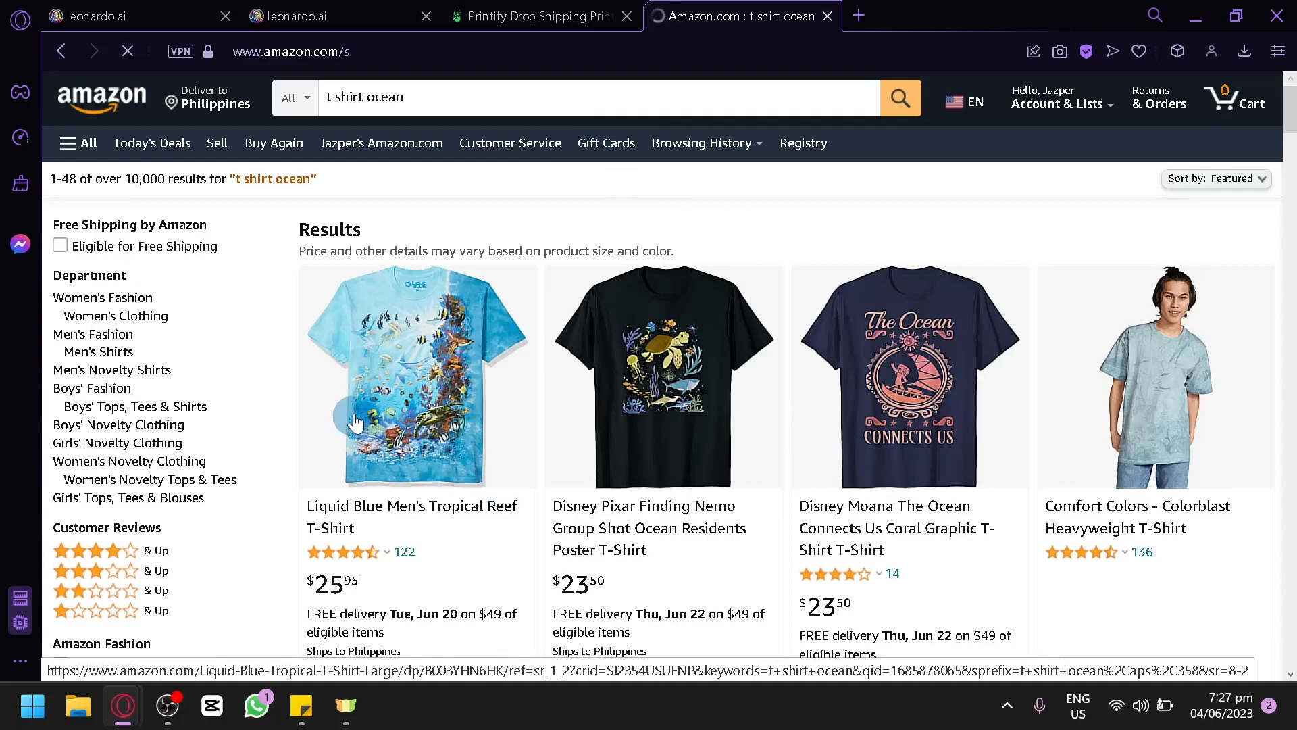
Step: Examine the ocean T-shirt results for their graphic designs, prices and ratings
{"action": "scroll", "coordinate": [909, 444], "scroll_direction": "down", "scroll_amount": 2}
{"action": "scroll", "coordinate": [909, 444], "scroll_direction": "down", "scroll_amount": 6}
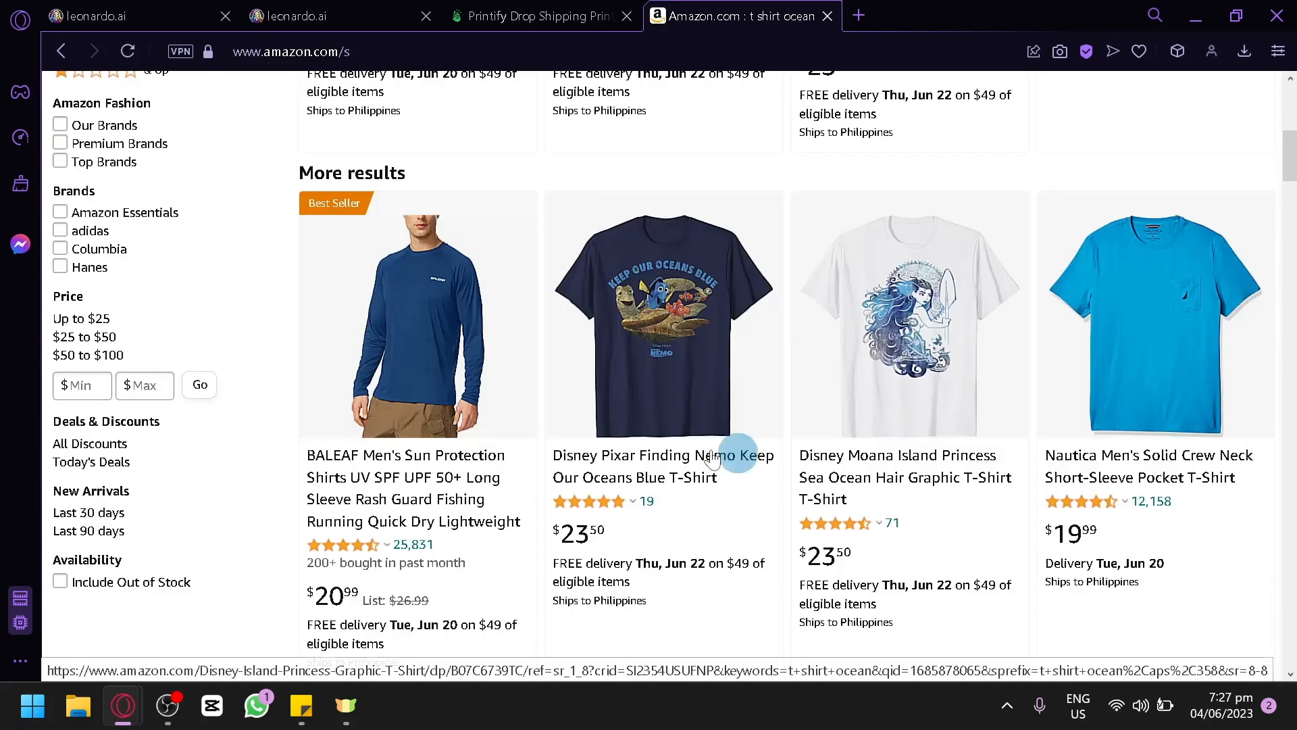
{"action": "scroll", "coordinate": [507, 410], "scroll_direction": "down", "scroll_amount": 6}
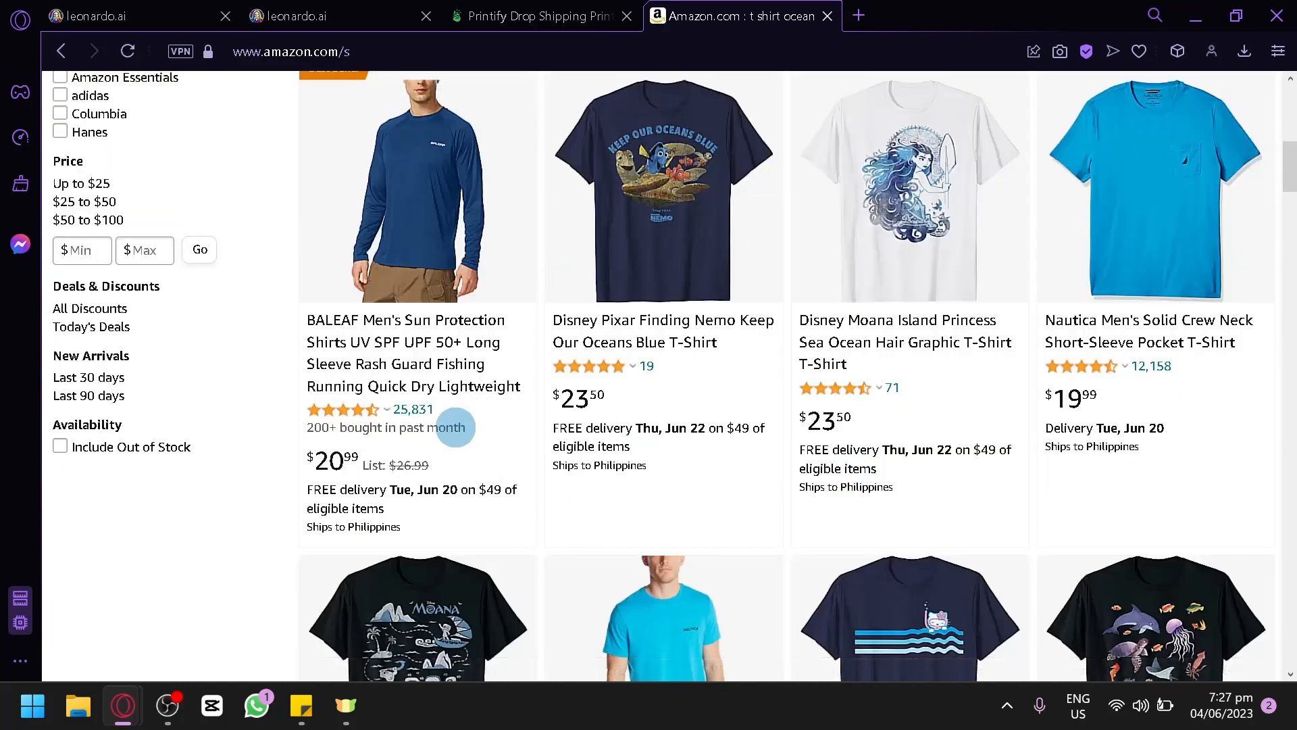
{"action": "scroll", "coordinate": [833, 336], "scroll_direction": "down", "scroll_amount": 8}
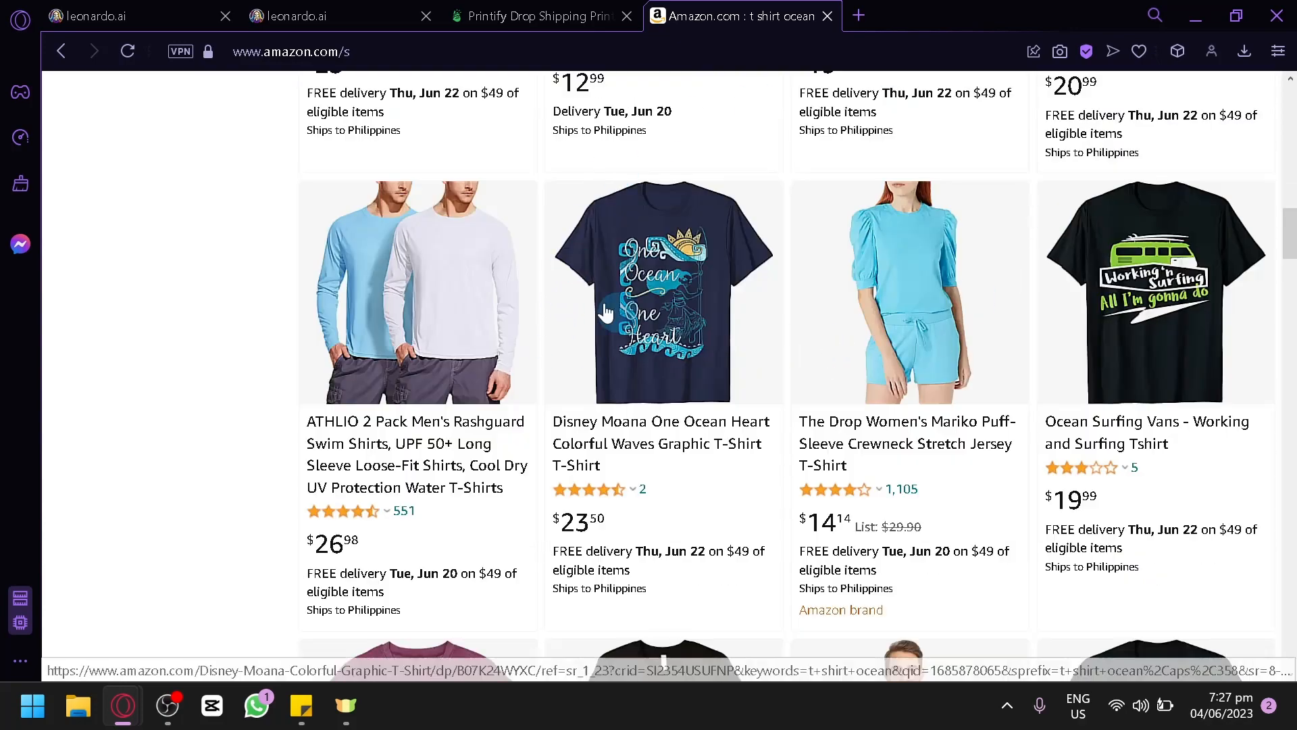
{"action": "scroll", "coordinate": [609, 304], "scroll_direction": "down", "scroll_amount": 8}
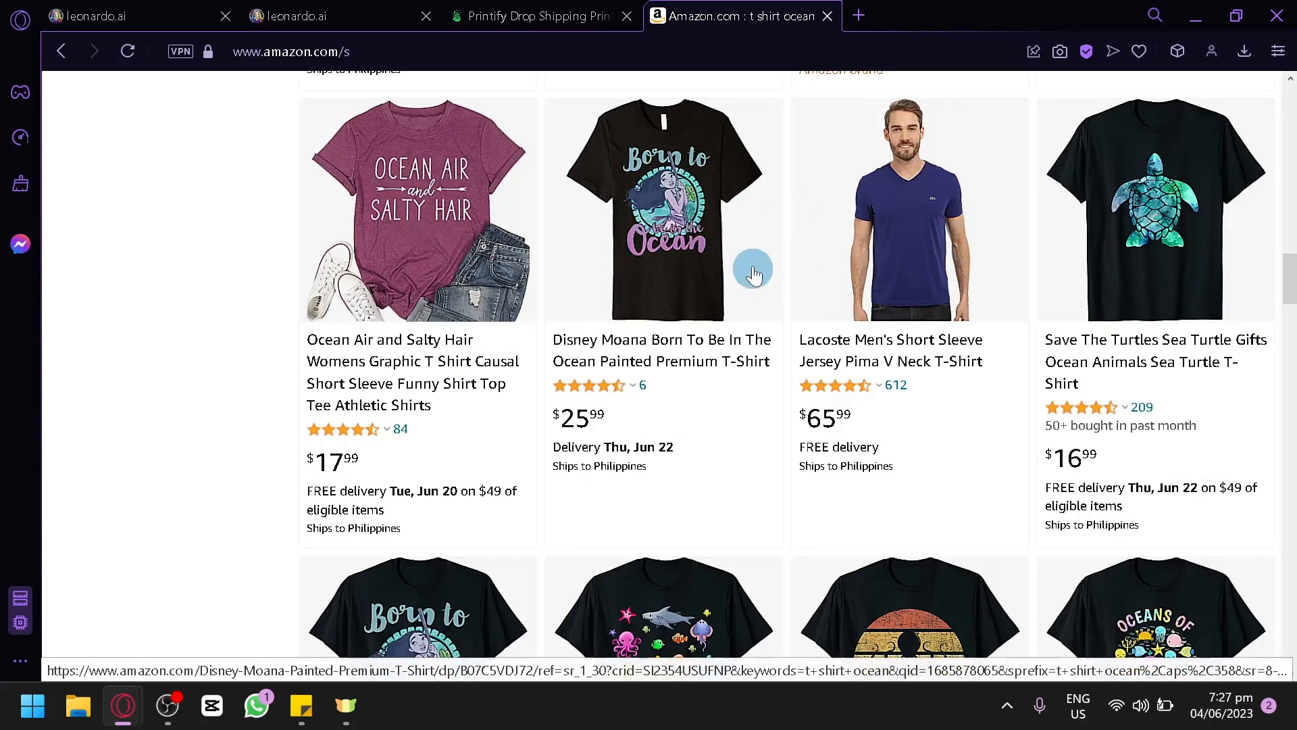
{"action": "scroll", "coordinate": [750, 270], "scroll_direction": "down", "scroll_amount": 7}
{"action": "scroll", "coordinate": [794, 280], "scroll_direction": "up", "scroll_amount": 15}
{"action": "scroll", "coordinate": [794, 280], "scroll_direction": "up", "scroll_amount": 20}
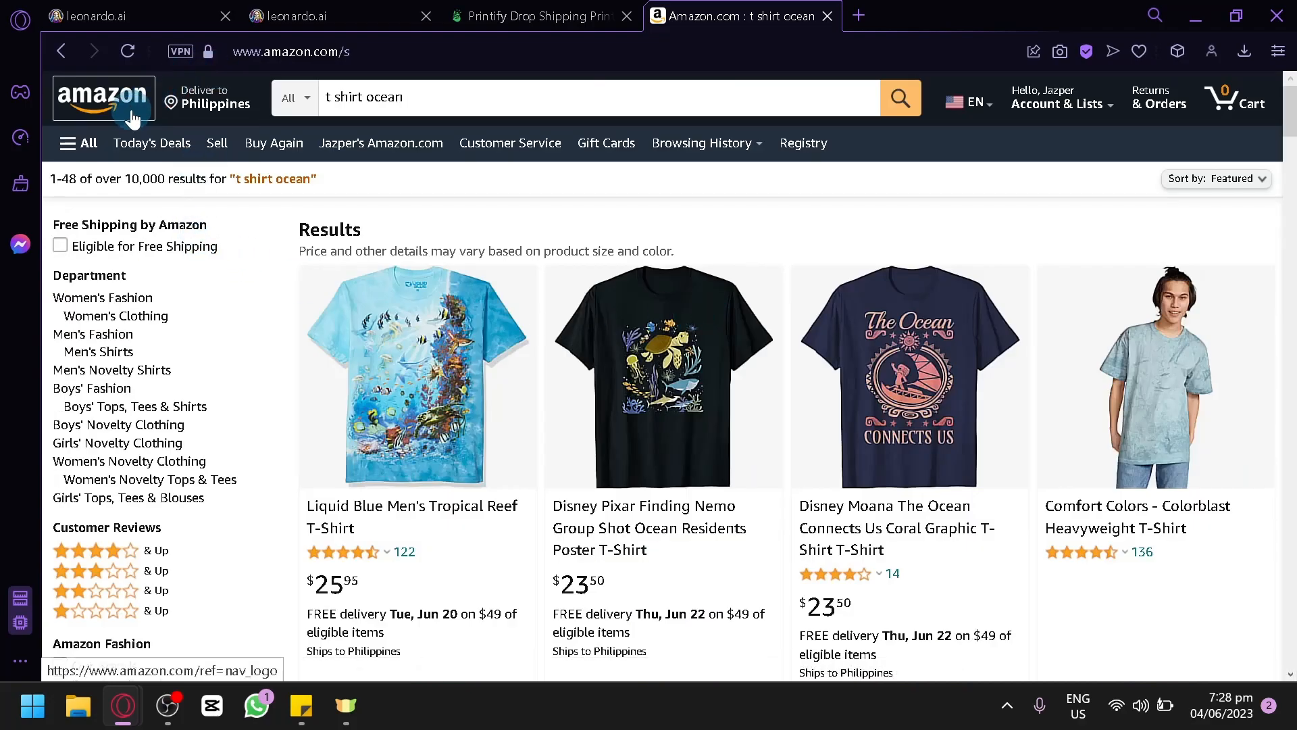
Step: Return to the Amazon home page and close its browser tab
{"action": "left_click", "coordinate": [148, 106]}
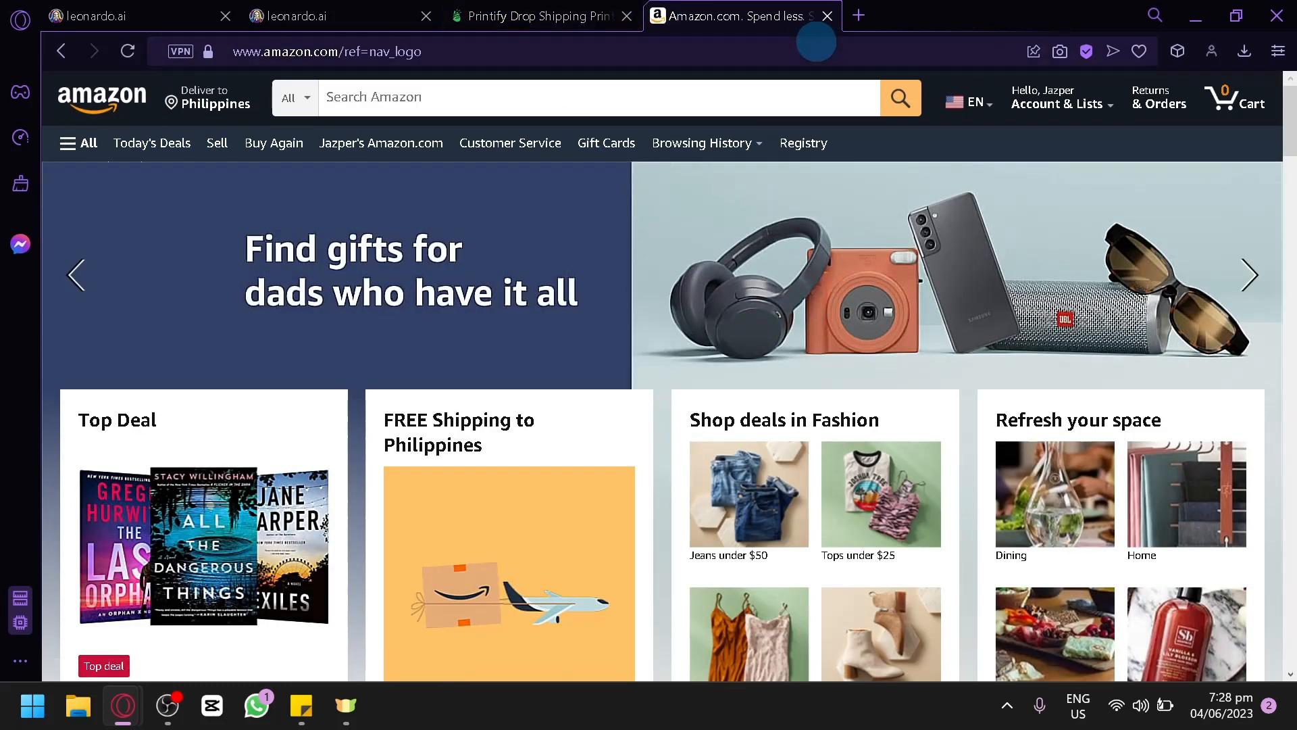
{"action": "left_click", "coordinate": [828, 22]}
Step: Review the generated pyramid of Giza stickers and the recent creations on the Leonardo.Ai home page
{"action": "scroll", "coordinate": [522, 399], "scroll_direction": "down", "scroll_amount": 6}
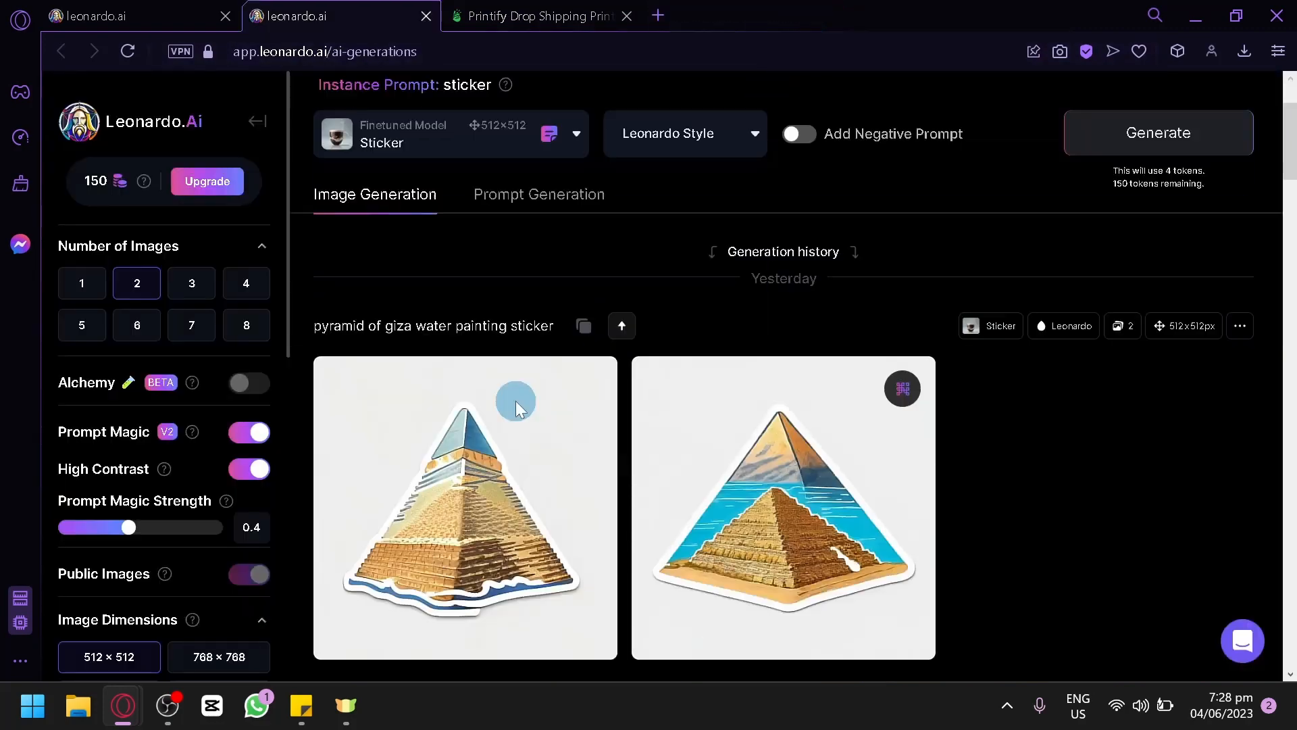
{"action": "scroll", "coordinate": [398, 220], "scroll_direction": "up", "scroll_amount": 6}
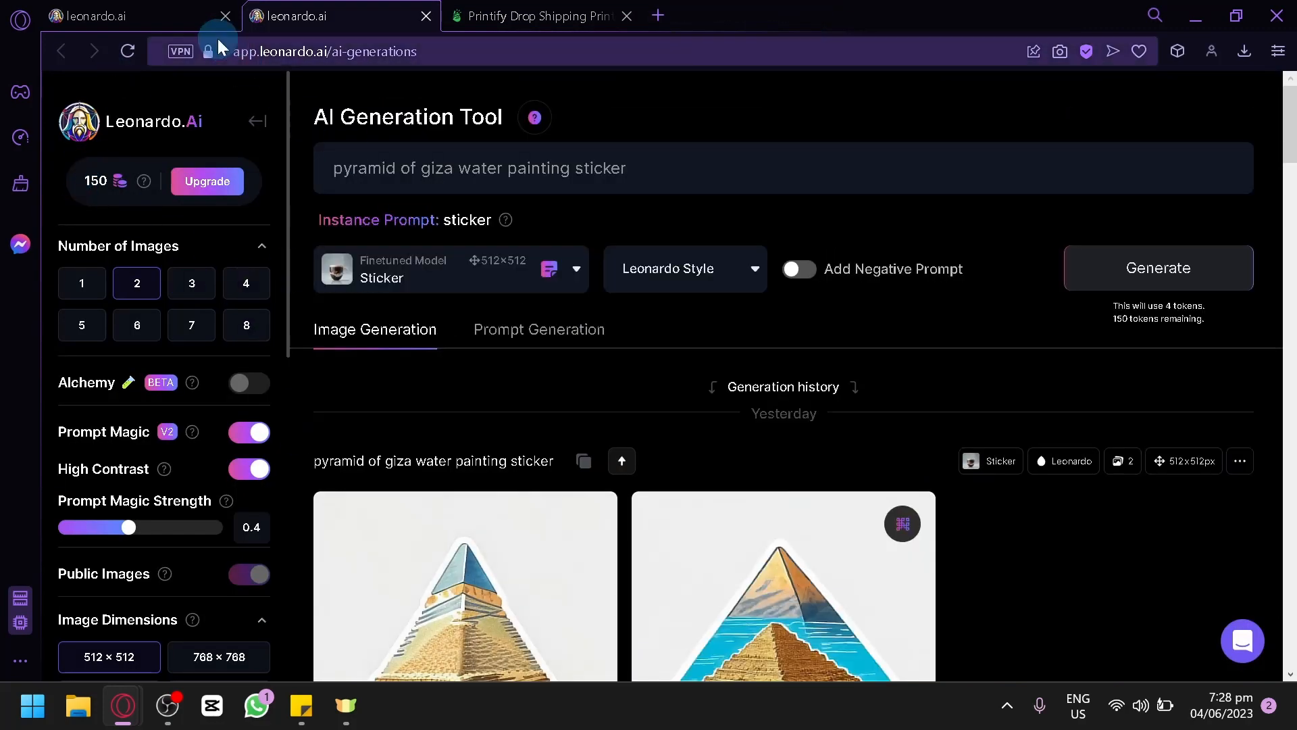
{"action": "left_click", "coordinate": [142, 14]}
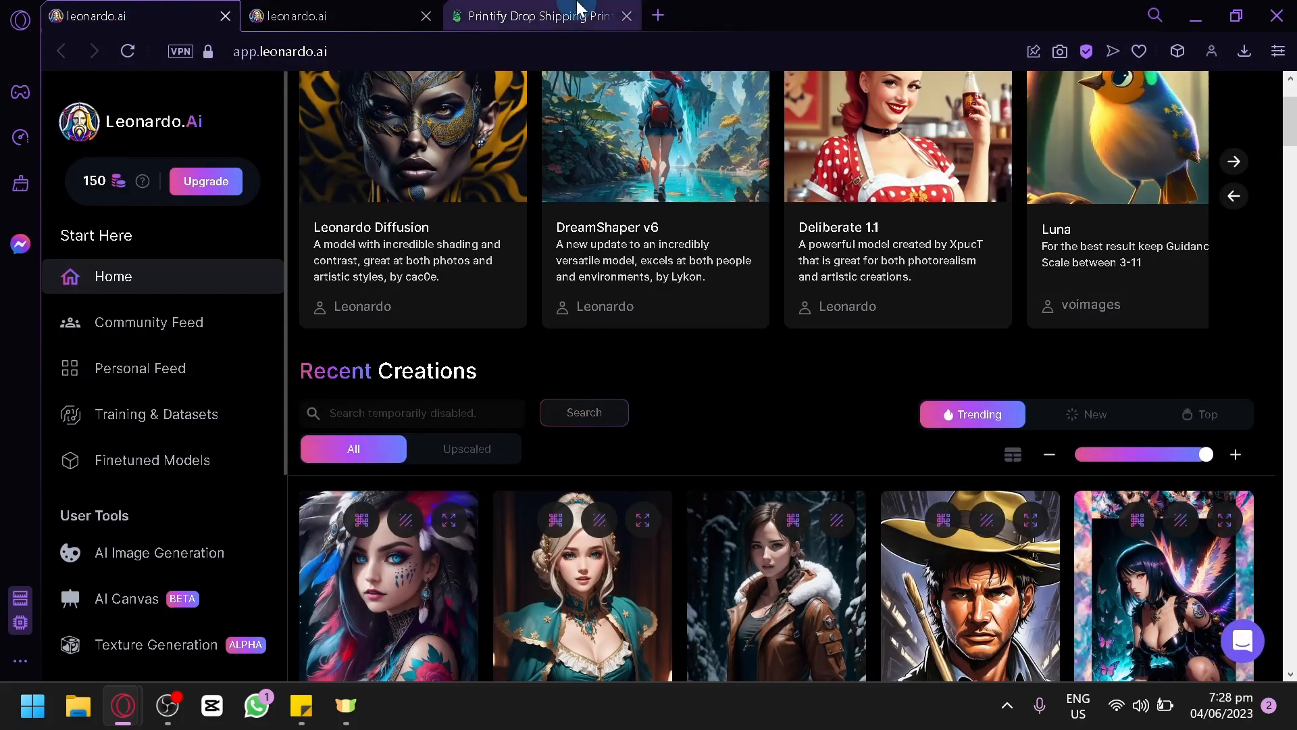
{"action": "scroll", "coordinate": [799, 368], "scroll_direction": "down", "scroll_amount": 4}
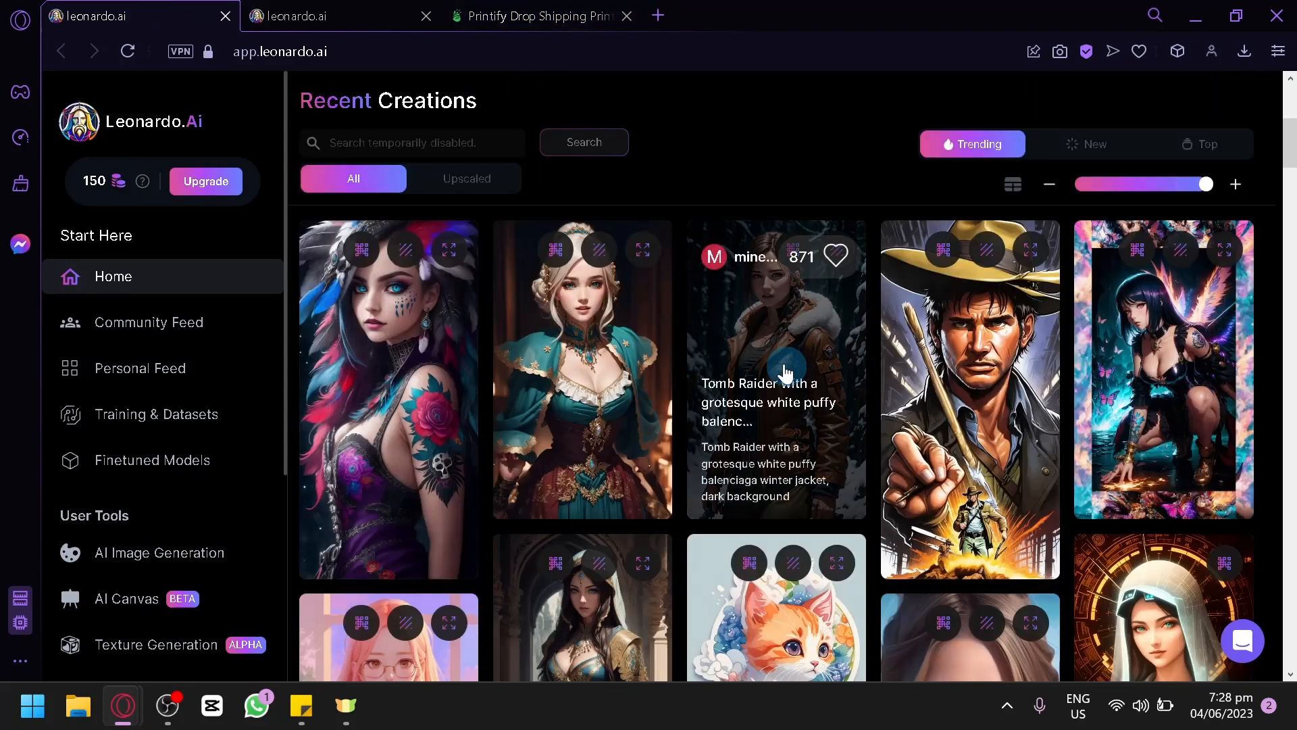
Step: Switch to Printify and display the product categories in its catalog, checking back briefly on the Leonardo.Ai generation tool
{"action": "left_click", "coordinate": [533, 15]}
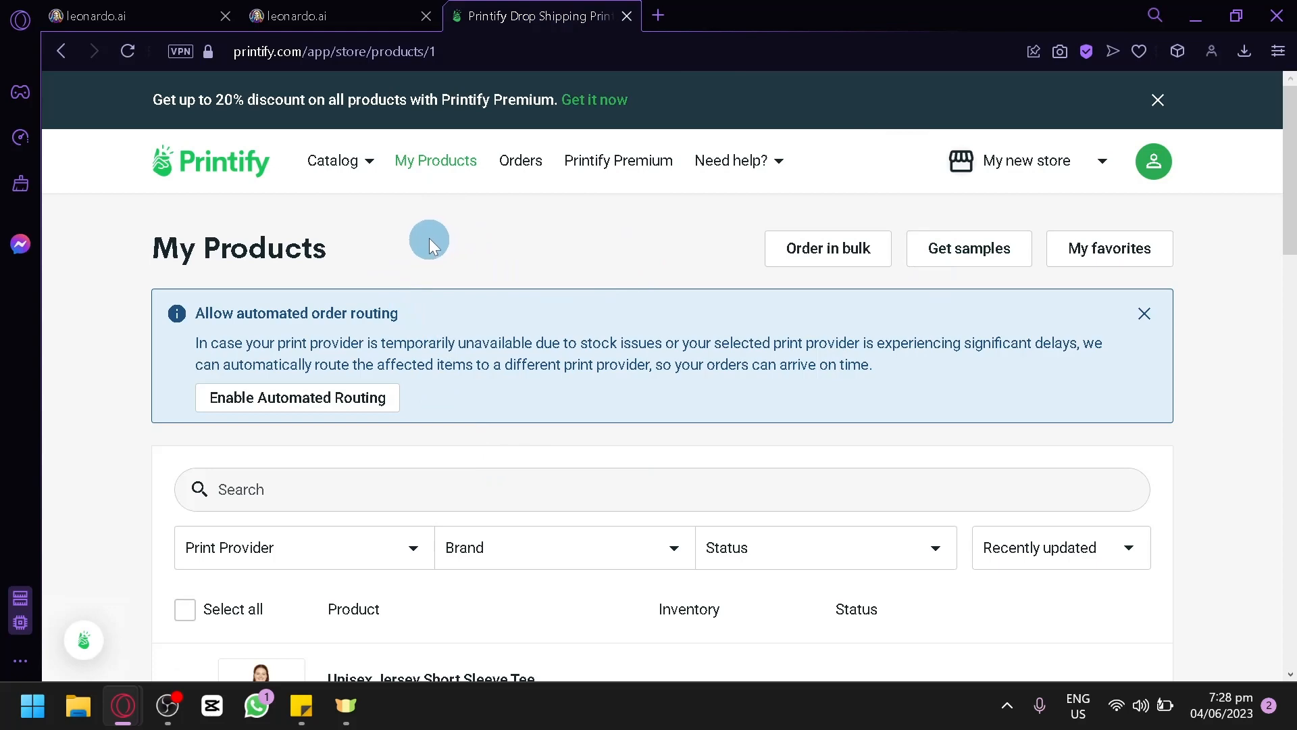
{"action": "left_click", "coordinate": [340, 160]}
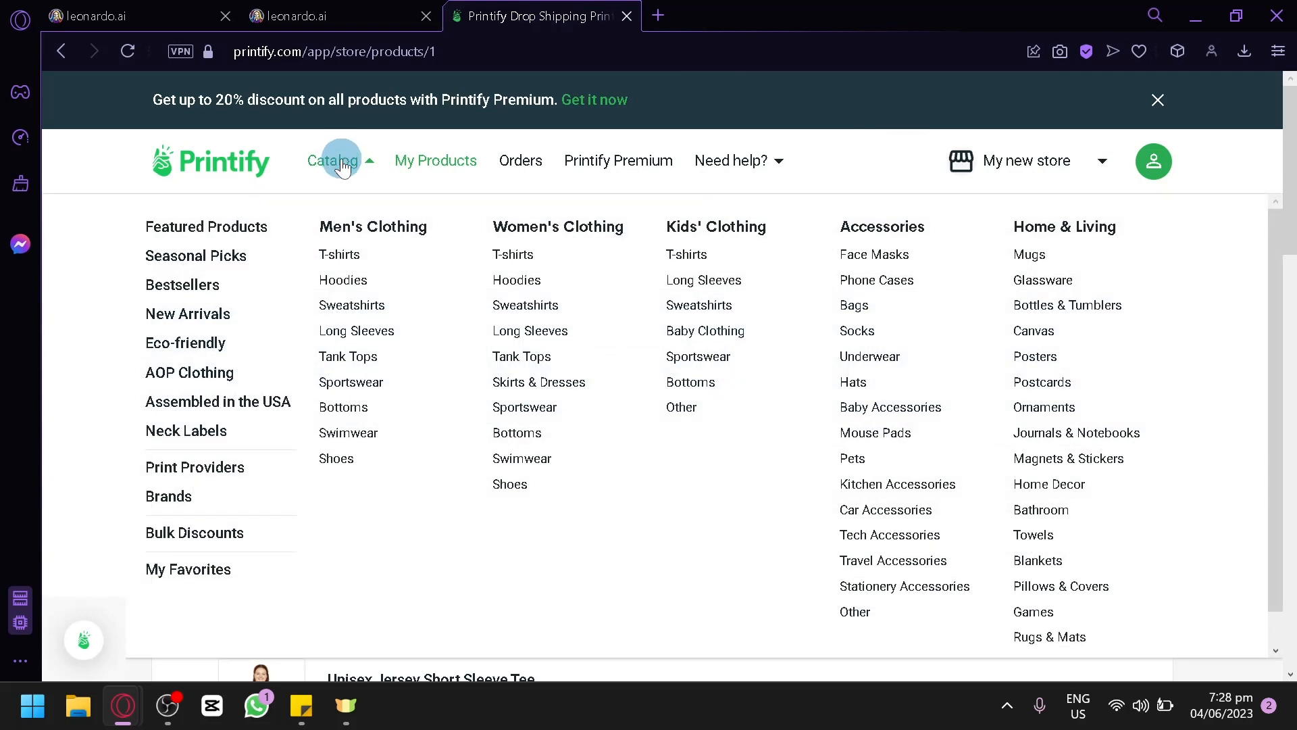
{"action": "left_click", "coordinate": [310, 13]}
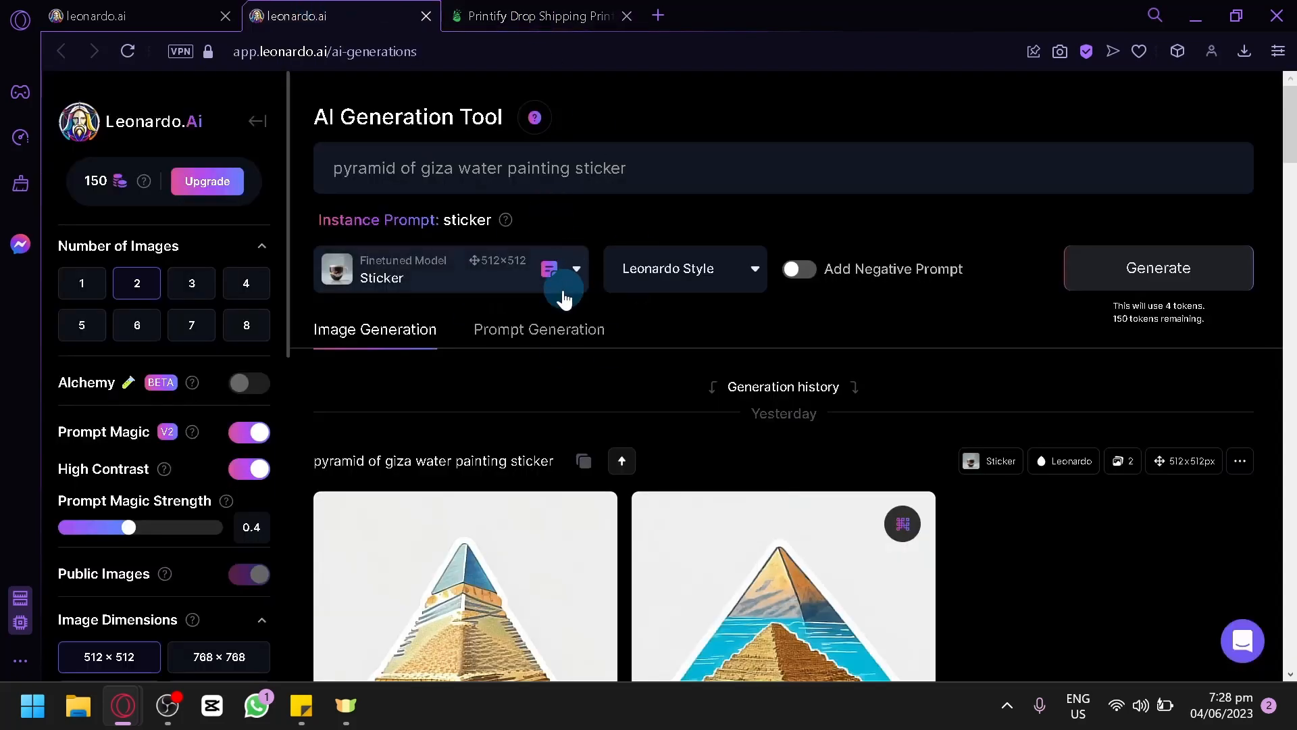
{"action": "left_click", "coordinate": [534, 15]}
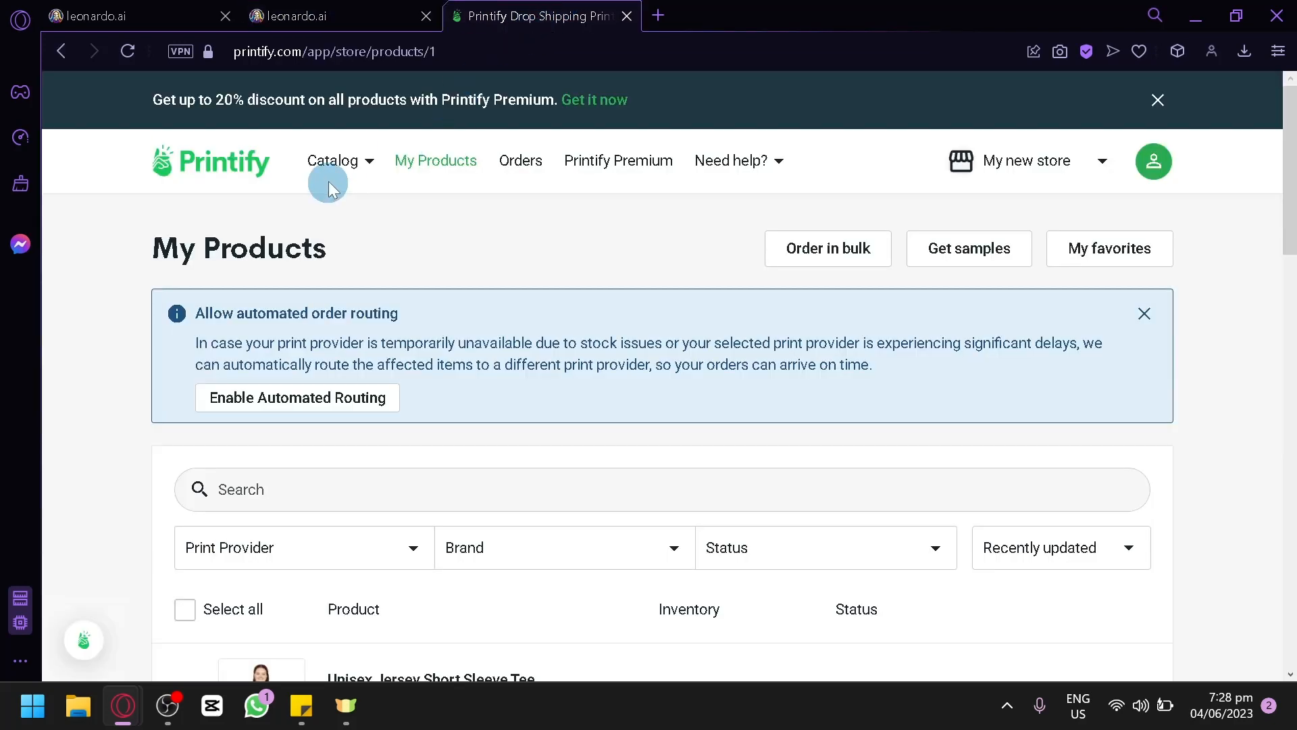
{"action": "mouse_move", "coordinate": [340, 180]}
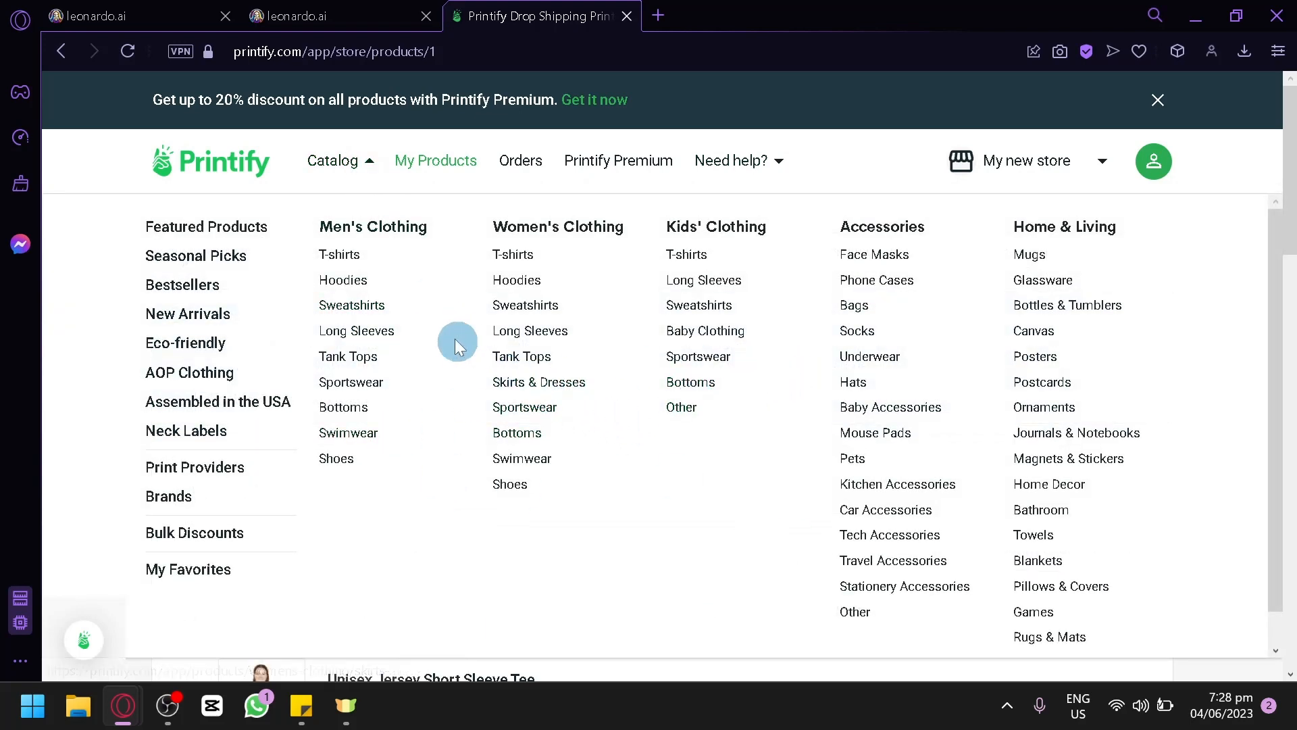
Step: Browse the trending recent creations on the Leonardo.Ai home page and open the details of "A detailed illustration of a hiker"
{"action": "left_click", "coordinate": [166, 14]}
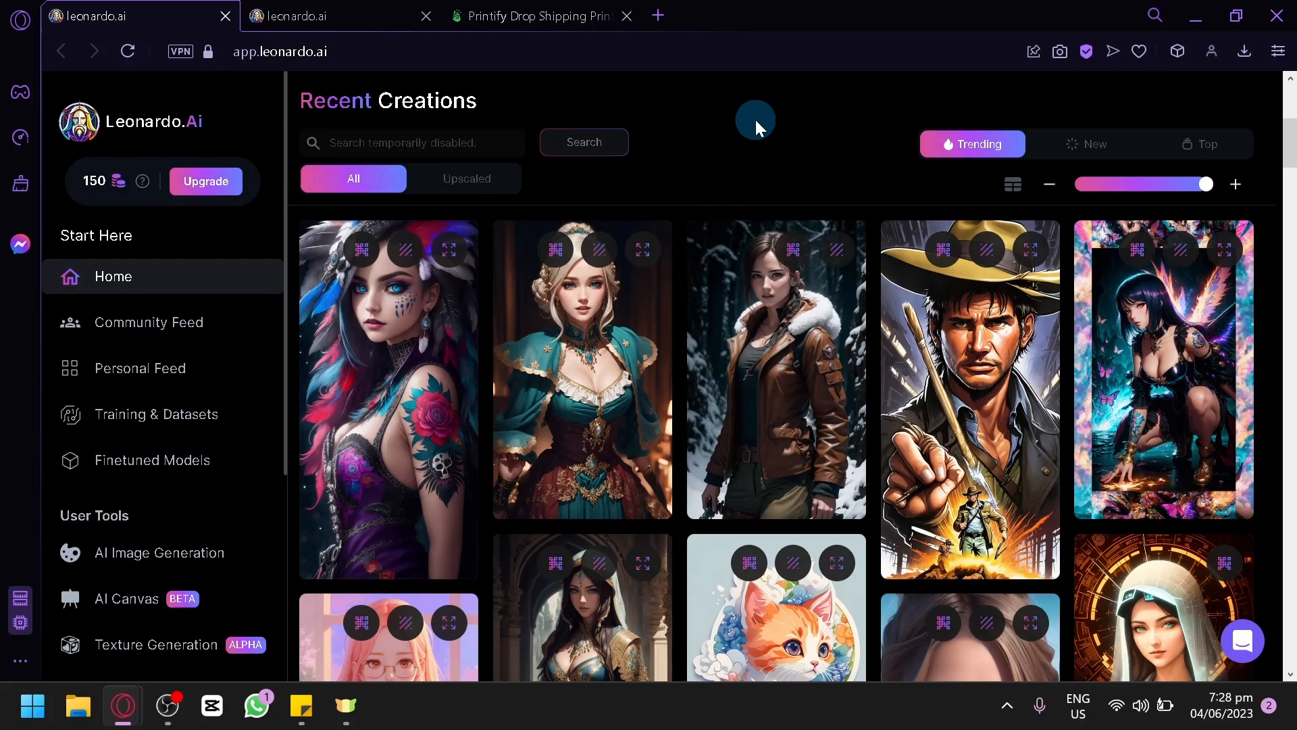
{"action": "scroll", "coordinate": [791, 100], "scroll_direction": "down", "scroll_amount": 1}
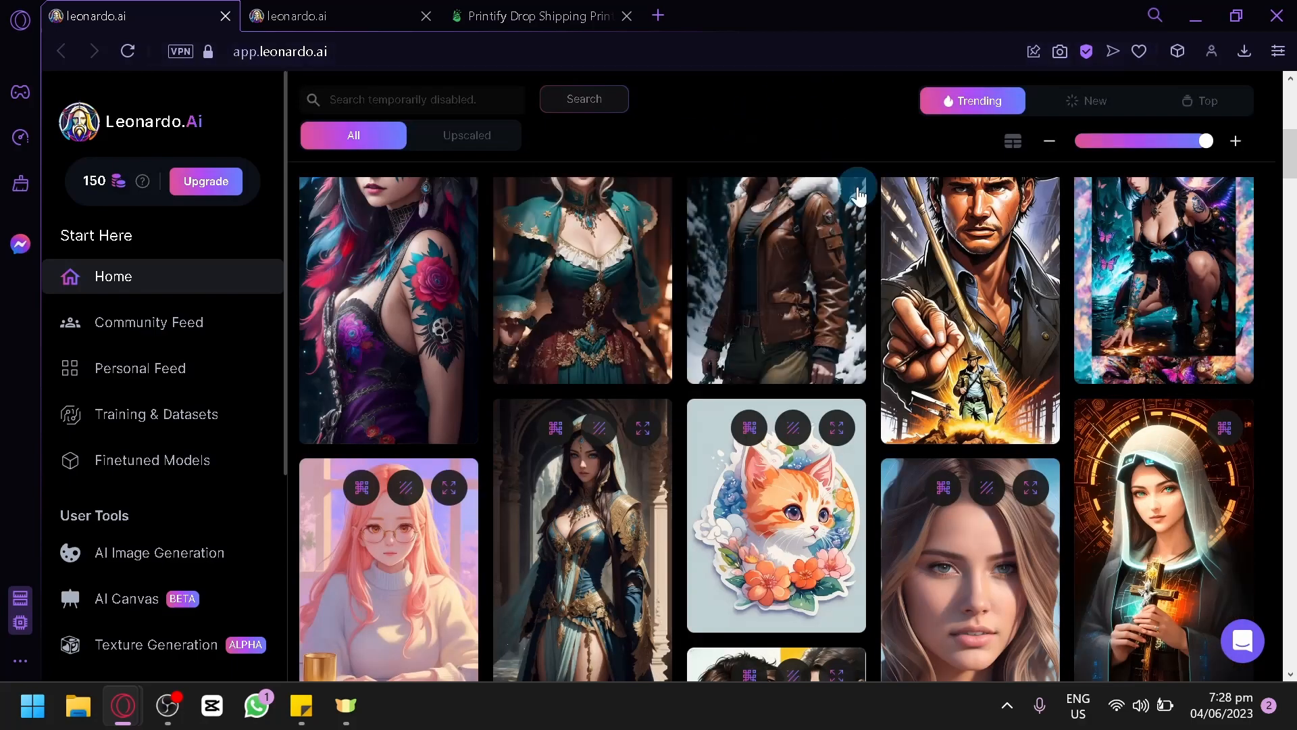
{"action": "scroll", "coordinate": [820, 338], "scroll_direction": "down", "scroll_amount": 6}
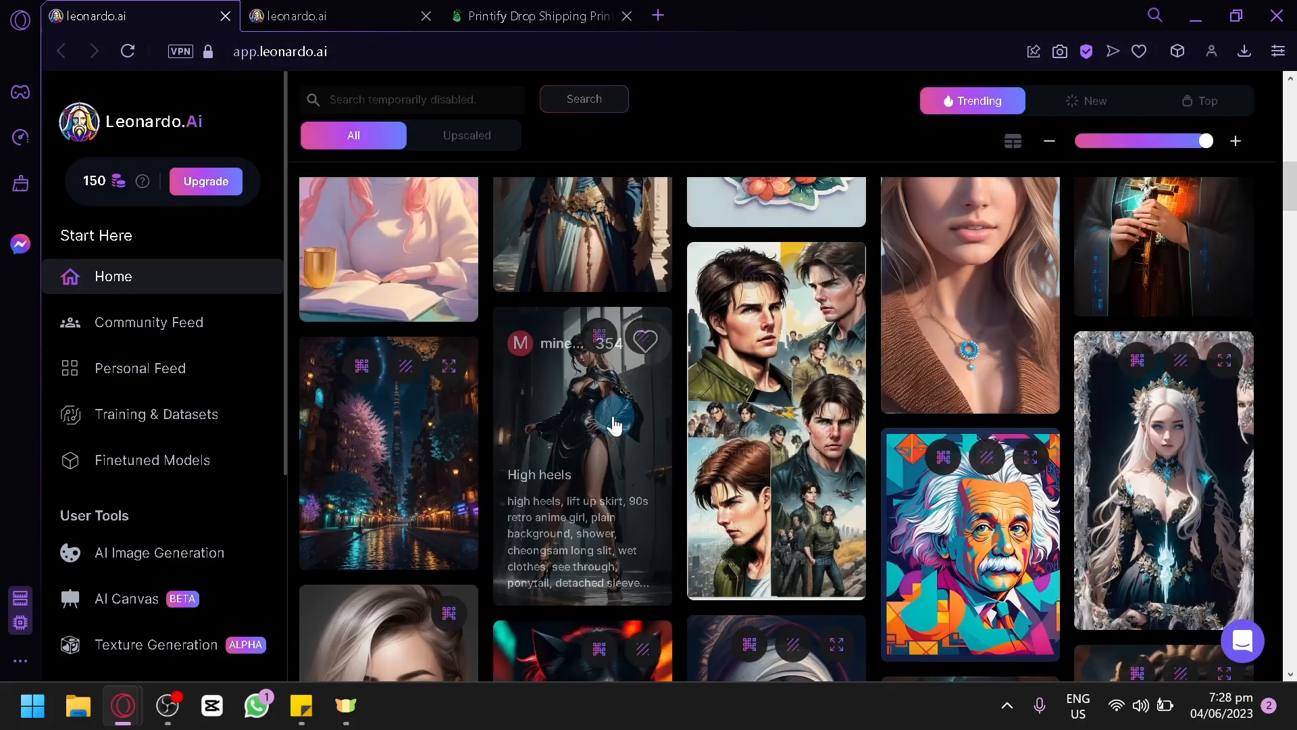
{"action": "scroll", "coordinate": [946, 304], "scroll_direction": "down", "scroll_amount": 5}
{"action": "scroll", "coordinate": [1019, 429], "scroll_direction": "down", "scroll_amount": 5}
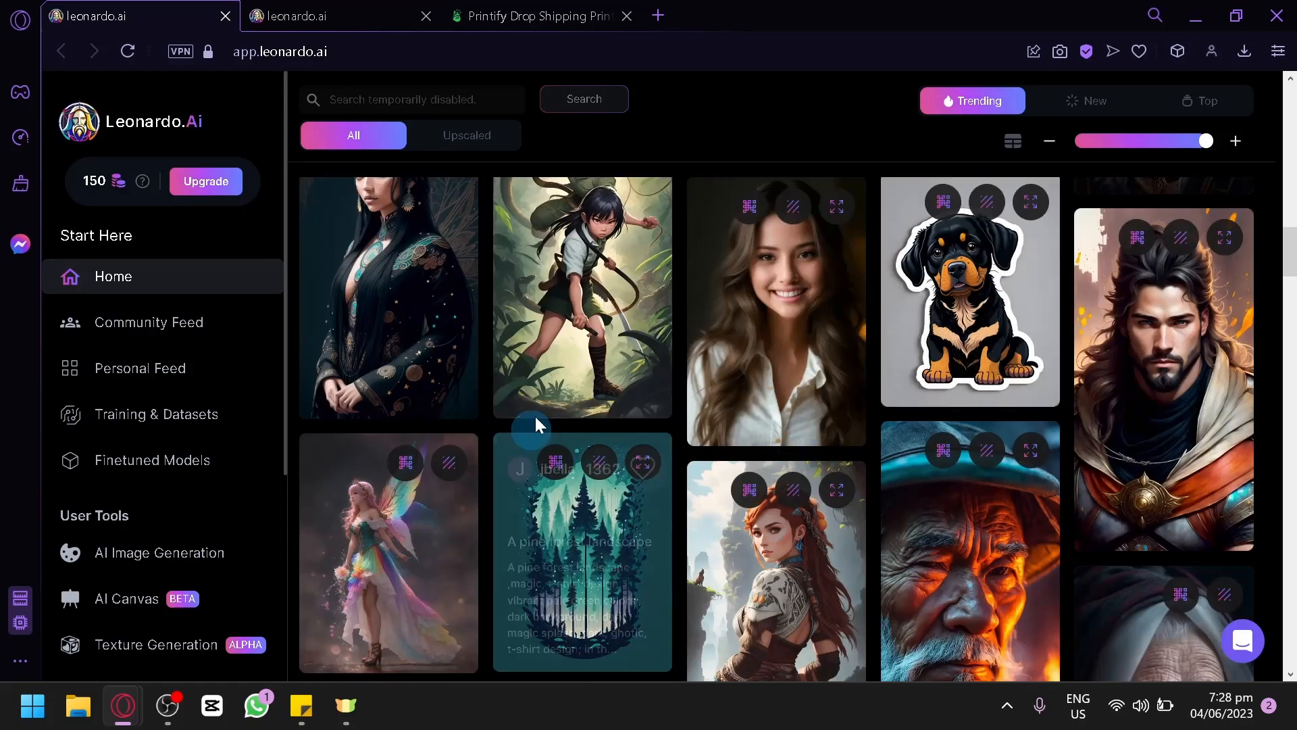
{"action": "scroll", "coordinate": [935, 370], "scroll_direction": "down", "scroll_amount": 6}
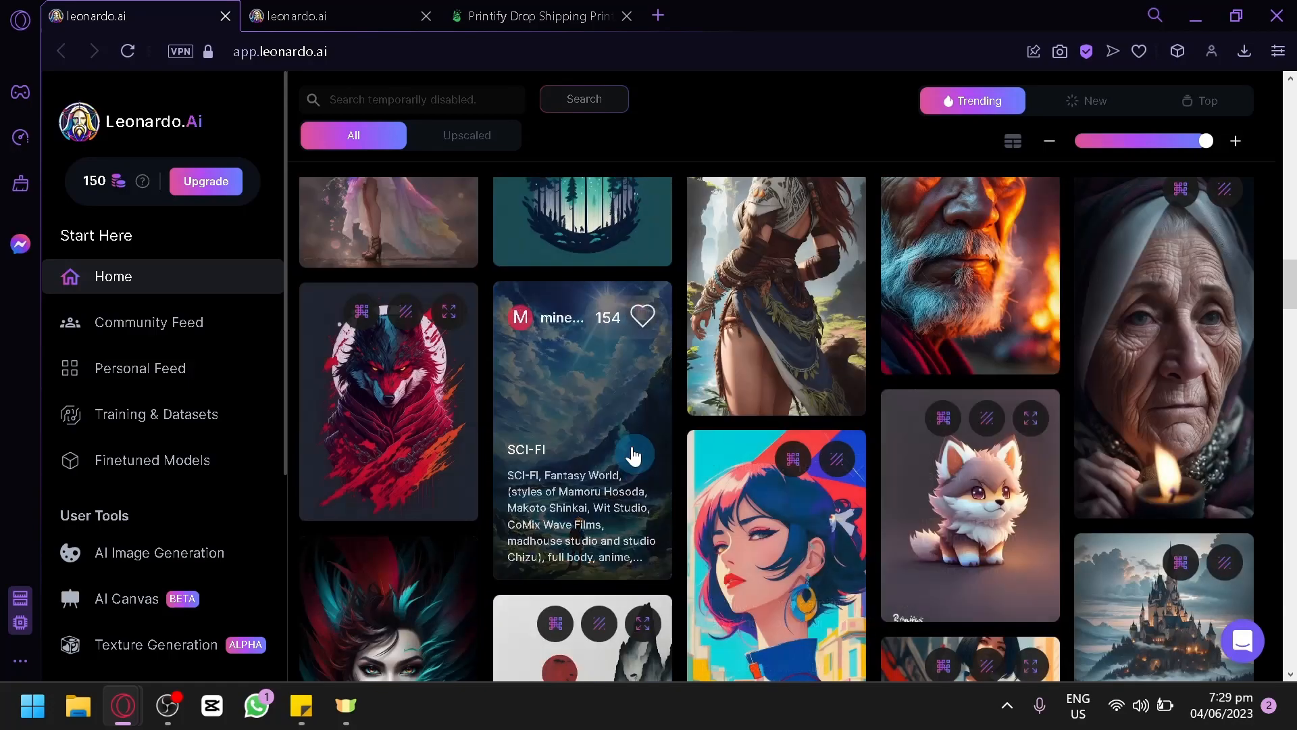
{"action": "scroll", "coordinate": [990, 375], "scroll_direction": "down", "scroll_amount": 4}
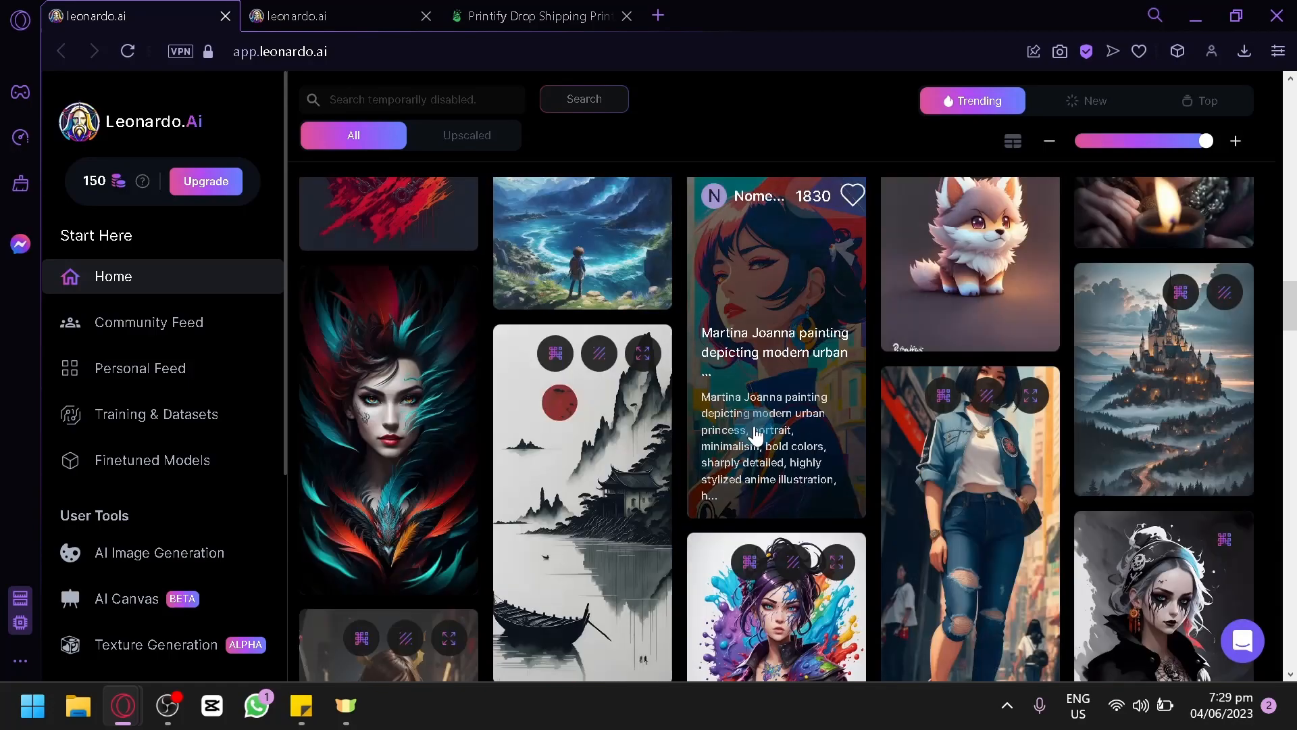
{"action": "scroll", "coordinate": [764, 443], "scroll_direction": "down", "scroll_amount": 4}
{"action": "scroll", "coordinate": [743, 419], "scroll_direction": "down", "scroll_amount": 2}
{"action": "scroll", "coordinate": [777, 412], "scroll_direction": "up", "scroll_amount": 2}
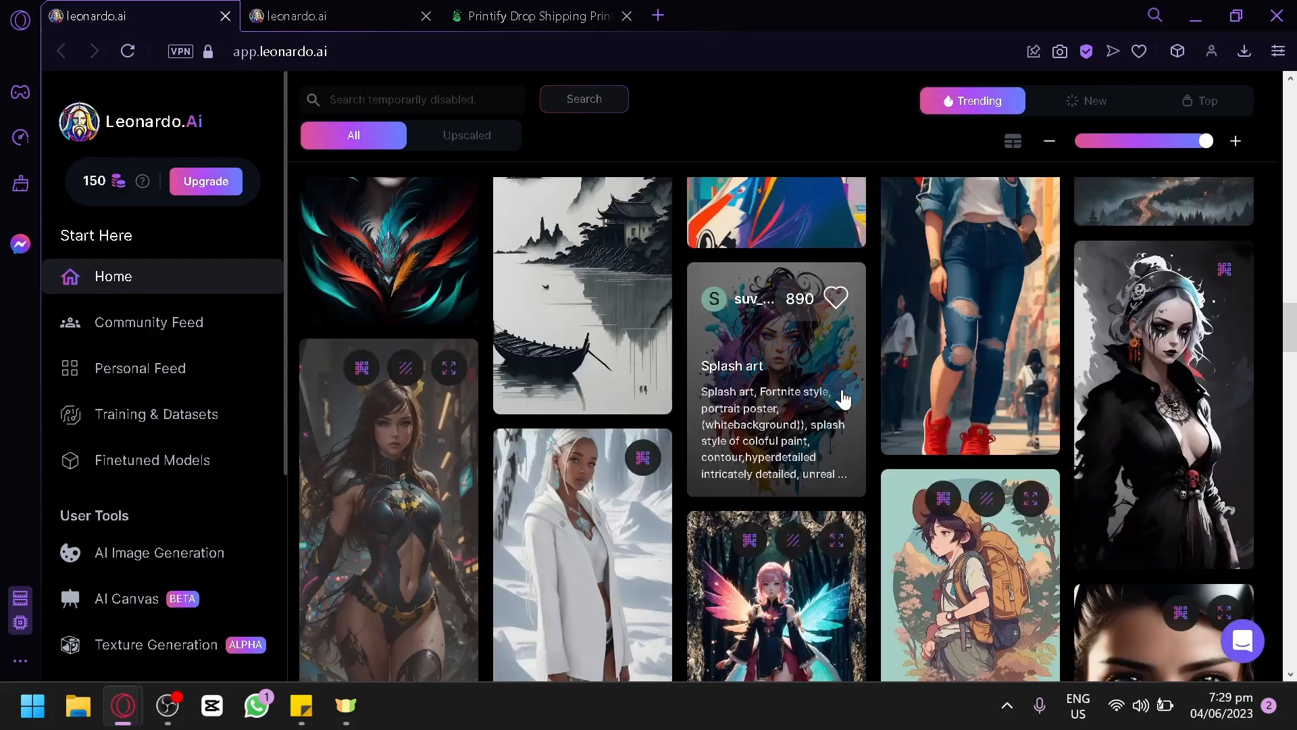
{"action": "scroll", "coordinate": [844, 409], "scroll_direction": "down", "scroll_amount": 7}
{"action": "scroll", "coordinate": [857, 408], "scroll_direction": "up", "scroll_amount": 2}
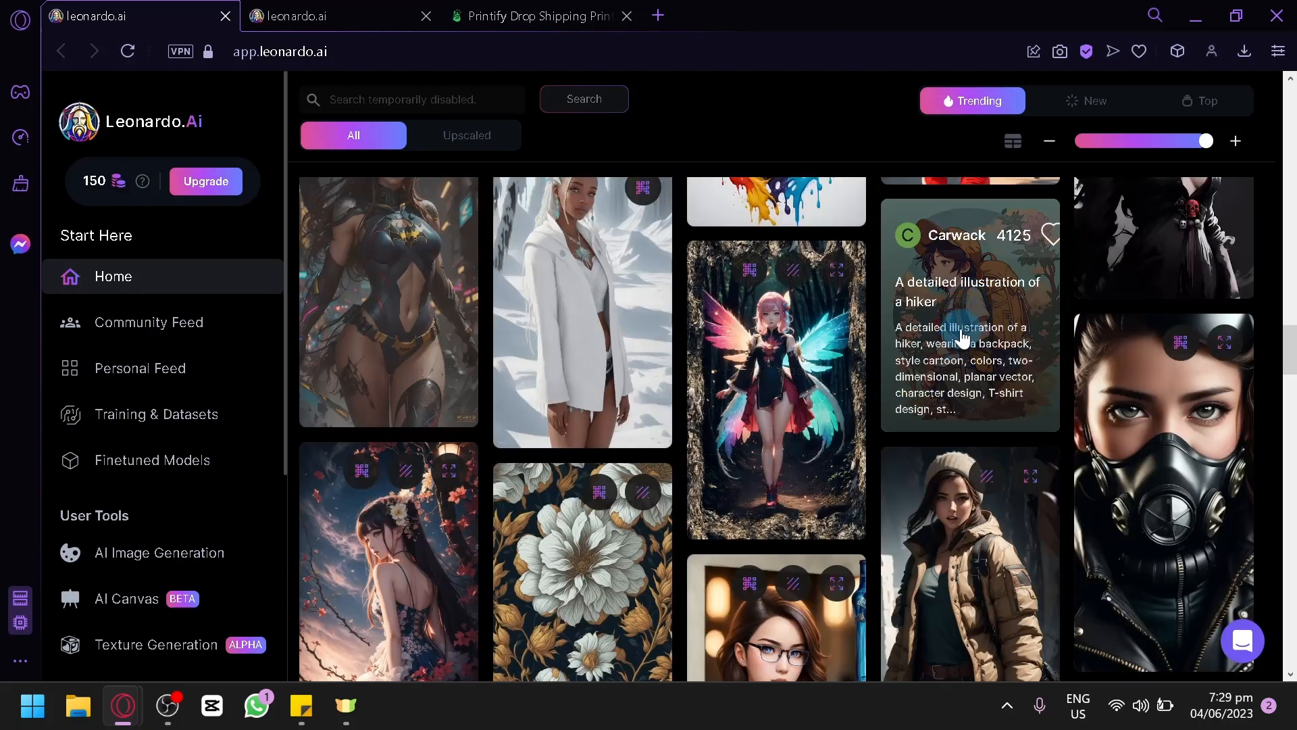
{"action": "left_click", "coordinate": [962, 343]}
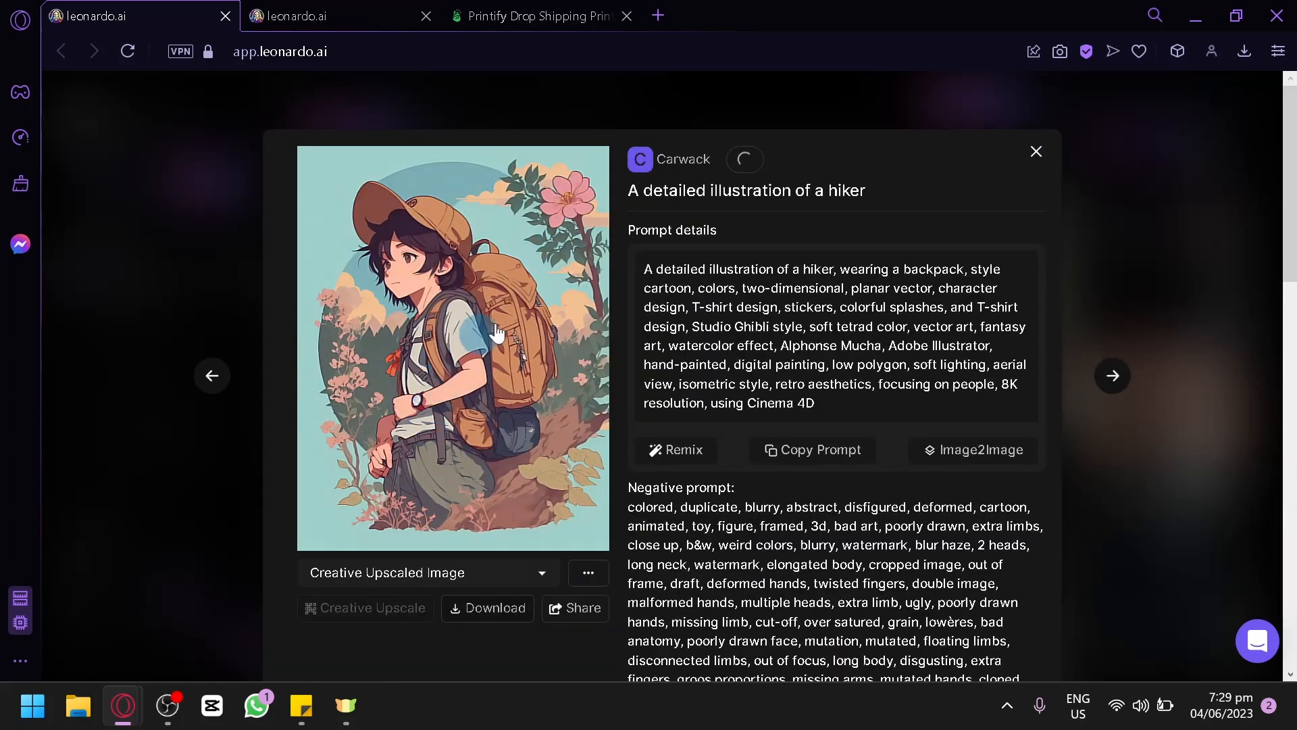
Step: Review the hiker illustration's details, close them, and open the "Time bomb" T-shirt artwork from the trending creations
{"action": "scroll", "coordinate": [804, 467], "scroll_direction": "down", "scroll_amount": 12}
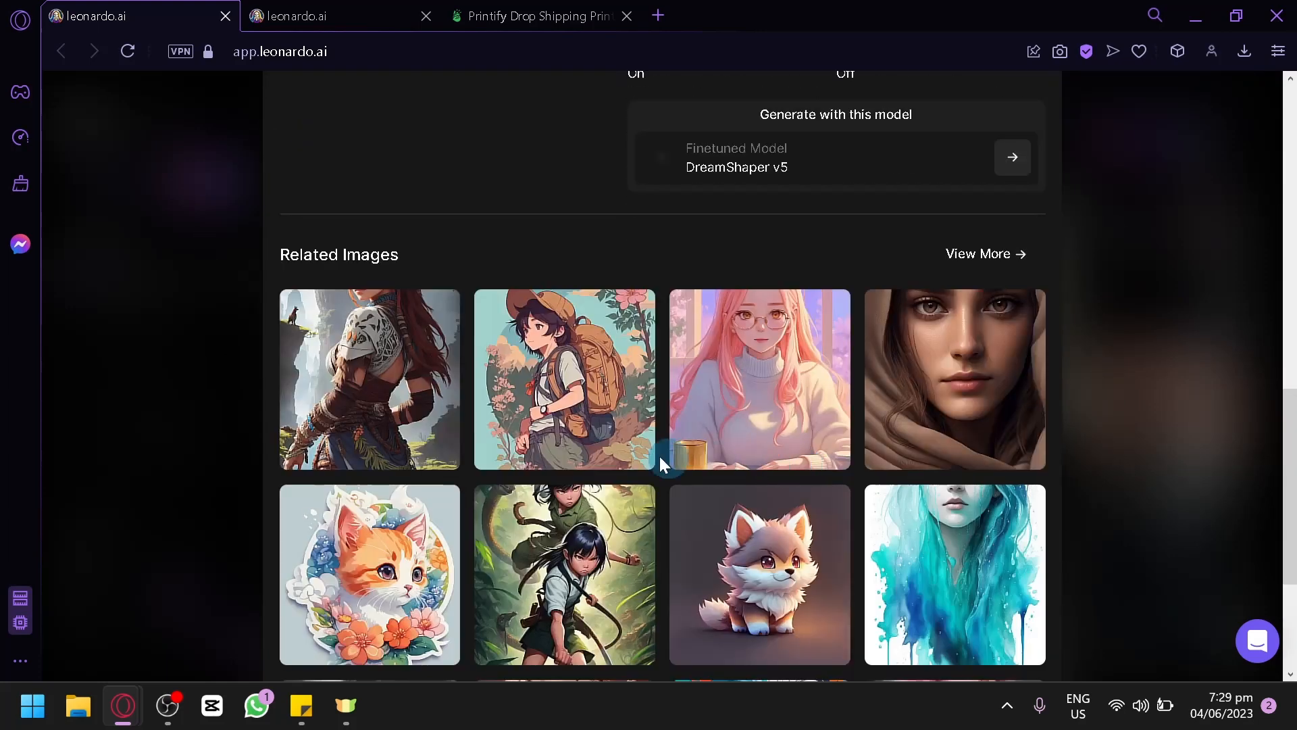
{"action": "scroll", "coordinate": [659, 457], "scroll_direction": "up", "scroll_amount": 2}
{"action": "scroll", "coordinate": [596, 334], "scroll_direction": "up", "scroll_amount": 10}
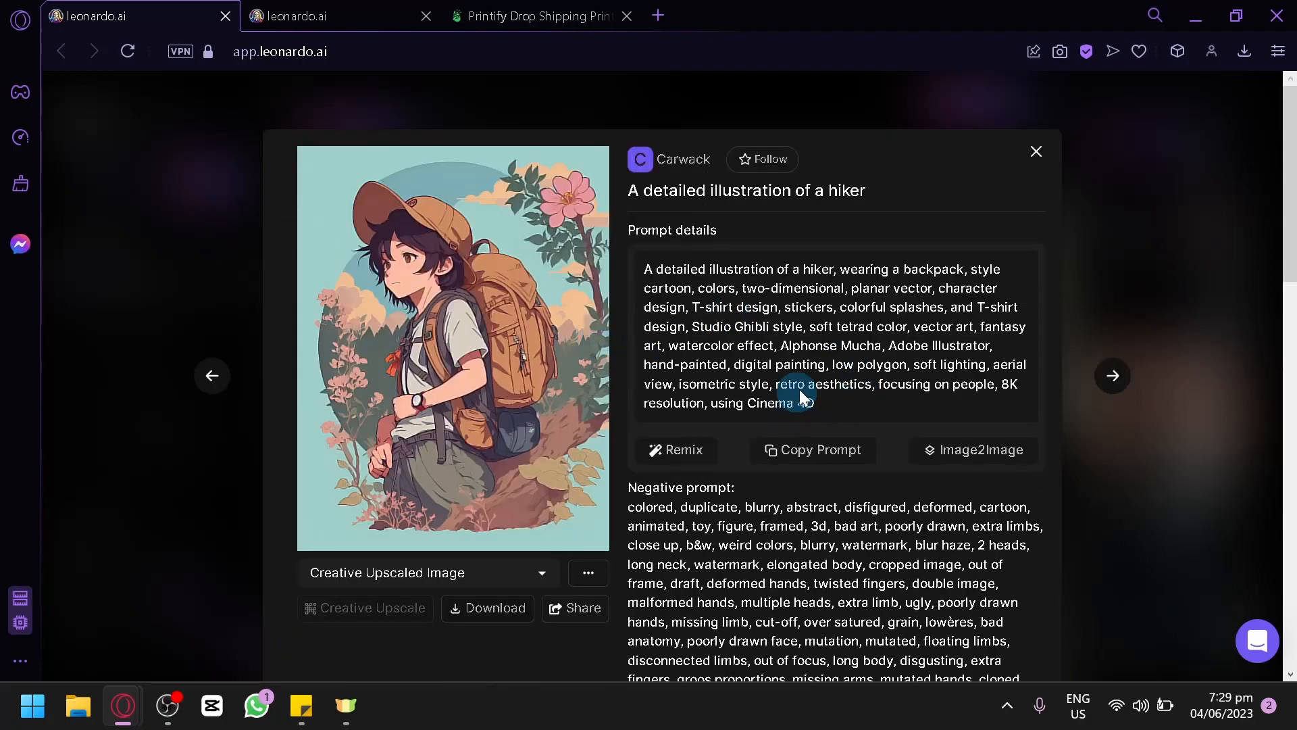
{"action": "left_click", "coordinate": [1141, 264]}
{"action": "scroll", "coordinate": [791, 336], "scroll_direction": "down", "scroll_amount": 6}
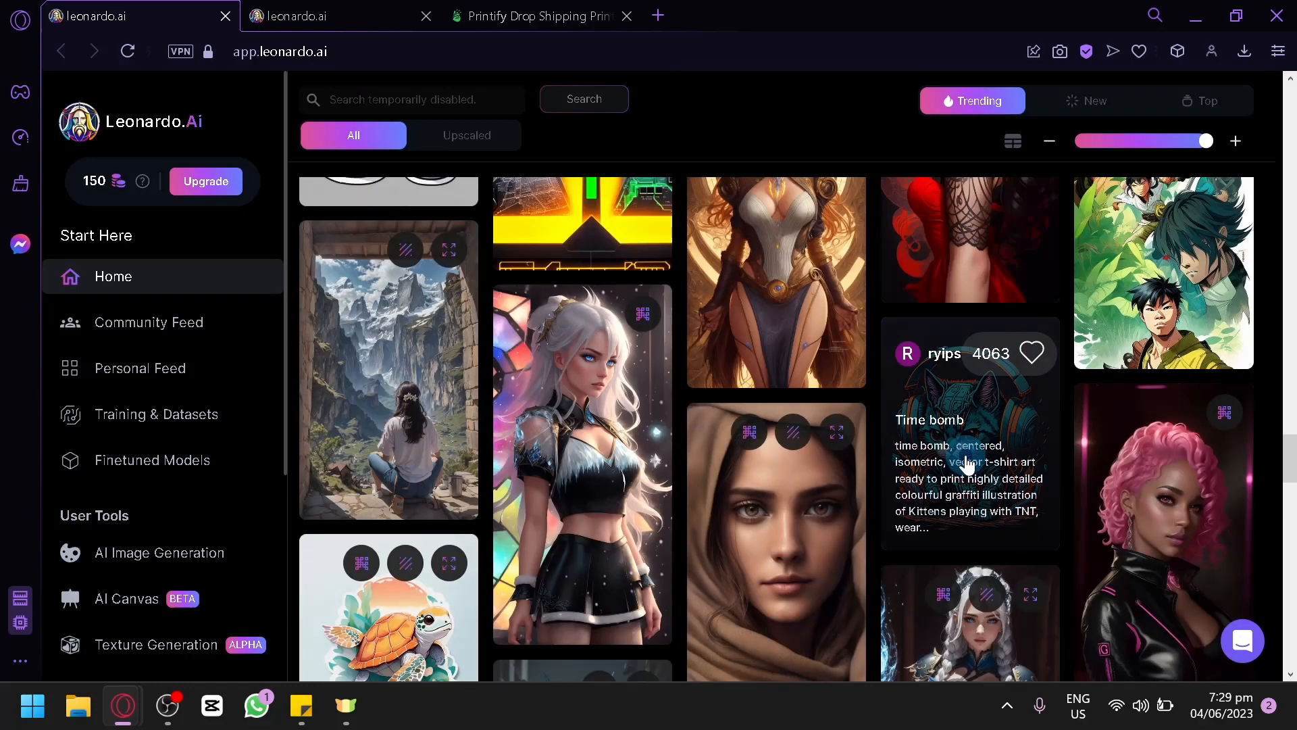
{"action": "left_click", "coordinate": [966, 465]}
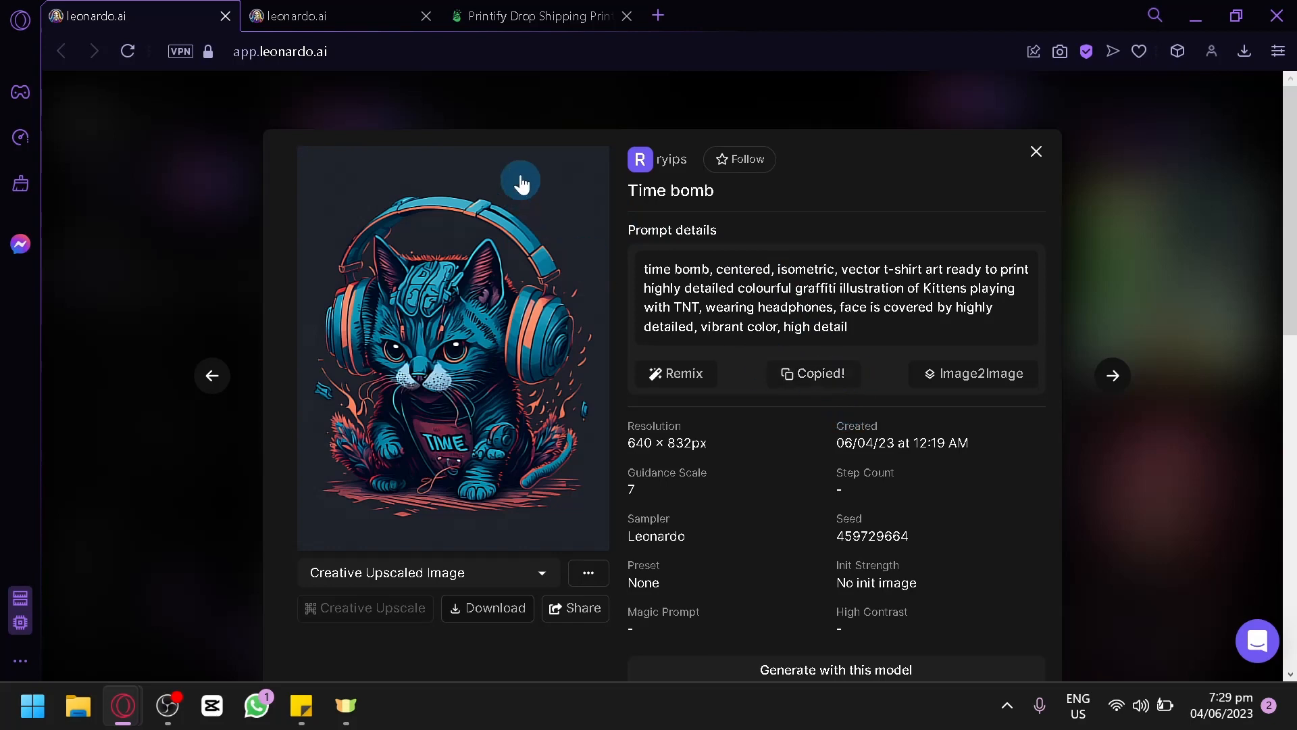
Step: Replace the pyramid prompt in the AI Generation Tool with the prompt copied from the "Time bomb" artwork
{"action": "left_click", "coordinate": [308, 15]}
{"action": "left_click", "coordinate": [582, 171]}
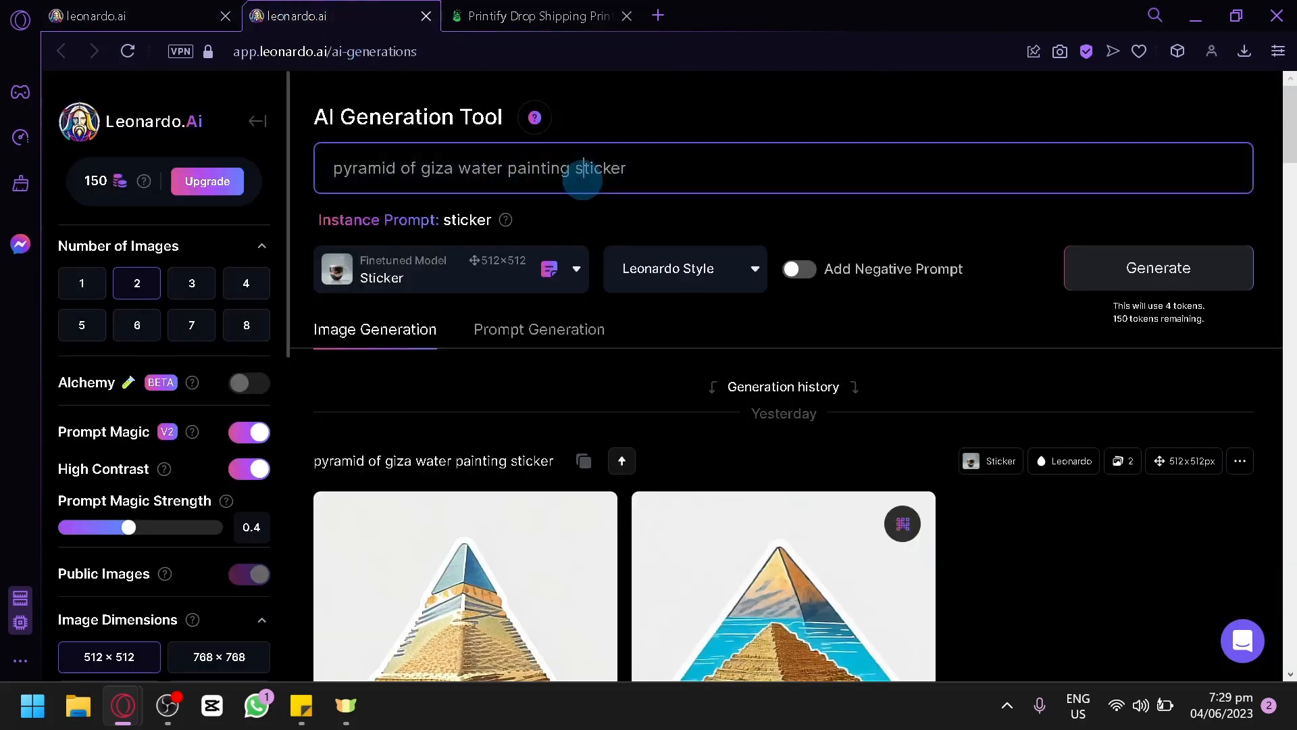
{"action": "key", "text": "ctrl+a"}
{"action": "type", "text": "time bomb, centered, isometric, vector t-shirt art ready to print highly detailed colourful graffiti illustration of Kittens playing with TNT, wearing headphones, face is covered by highly detailed, vibrant color, high detail"}
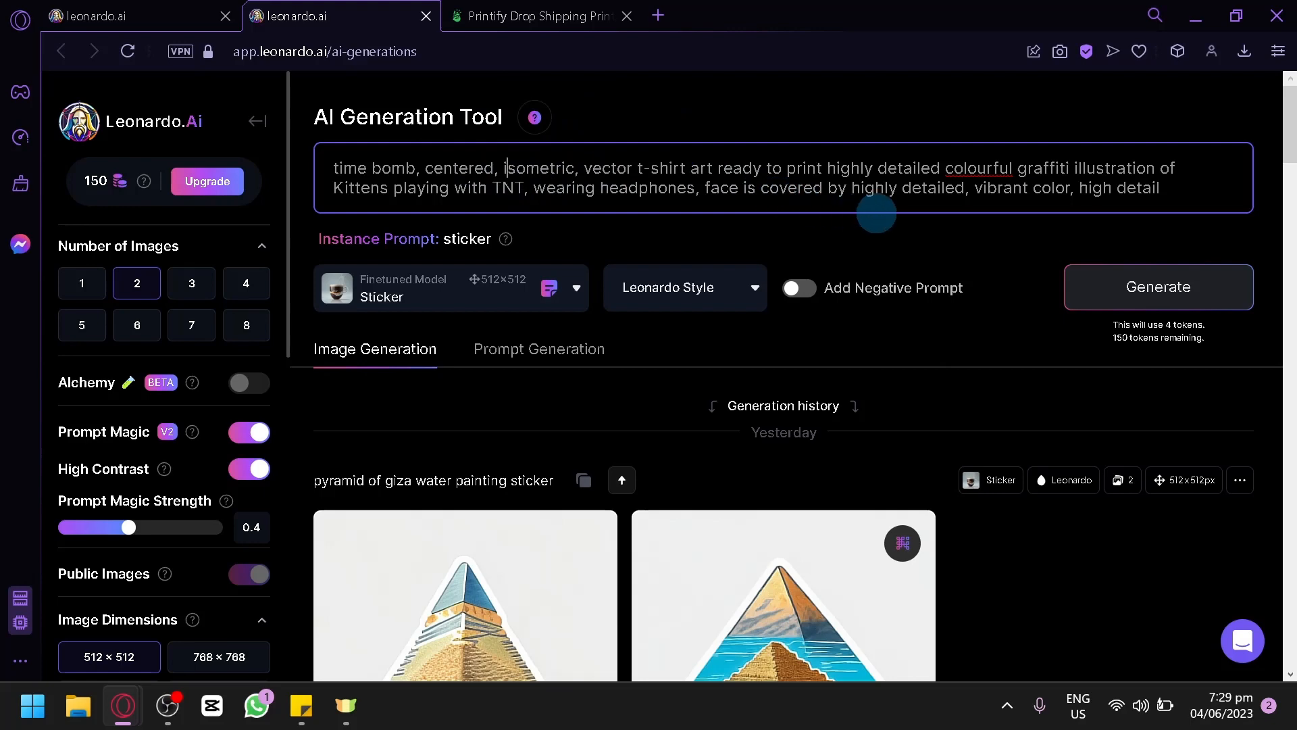
Step: Change "Kittens" to "otter" in the pasted prompt, comparing it with the original "Time bomb" artwork
{"action": "left_click_drag", "start_coordinate": [495, 169], "coordinate": [370, 169]}
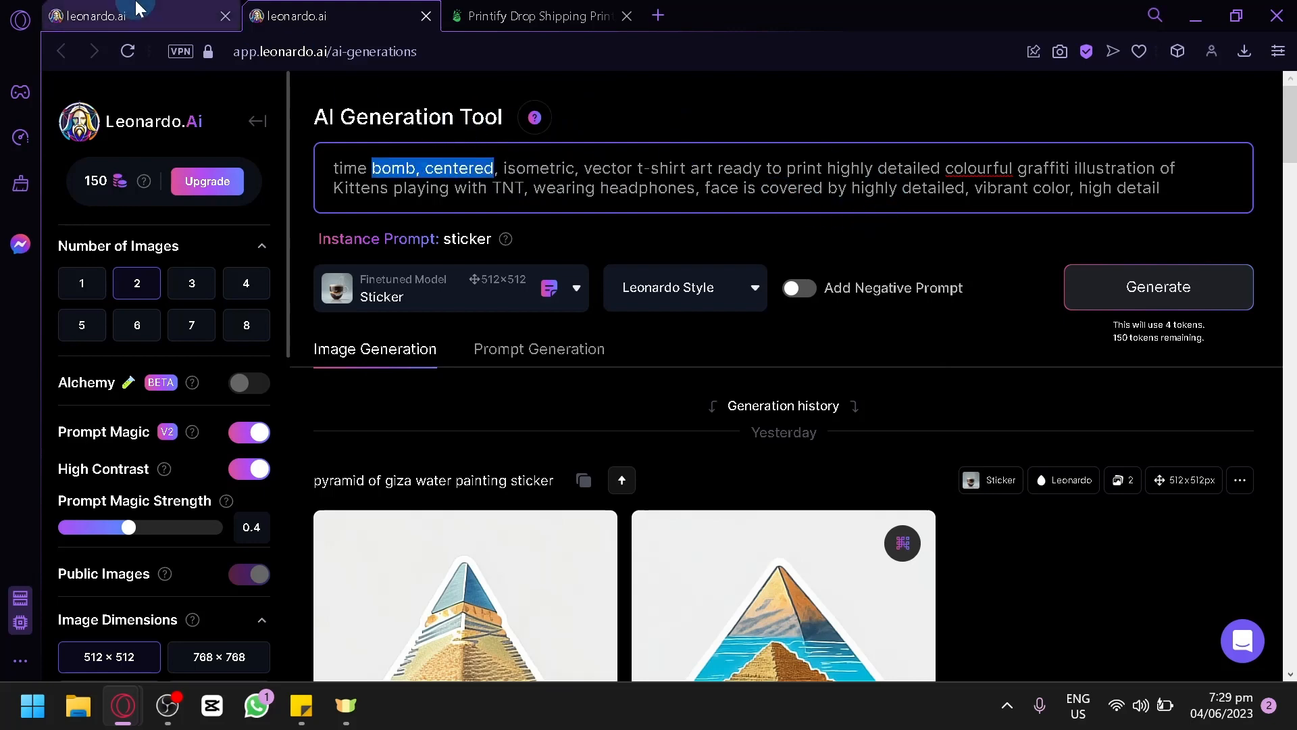
{"action": "left_click", "coordinate": [140, 14]}
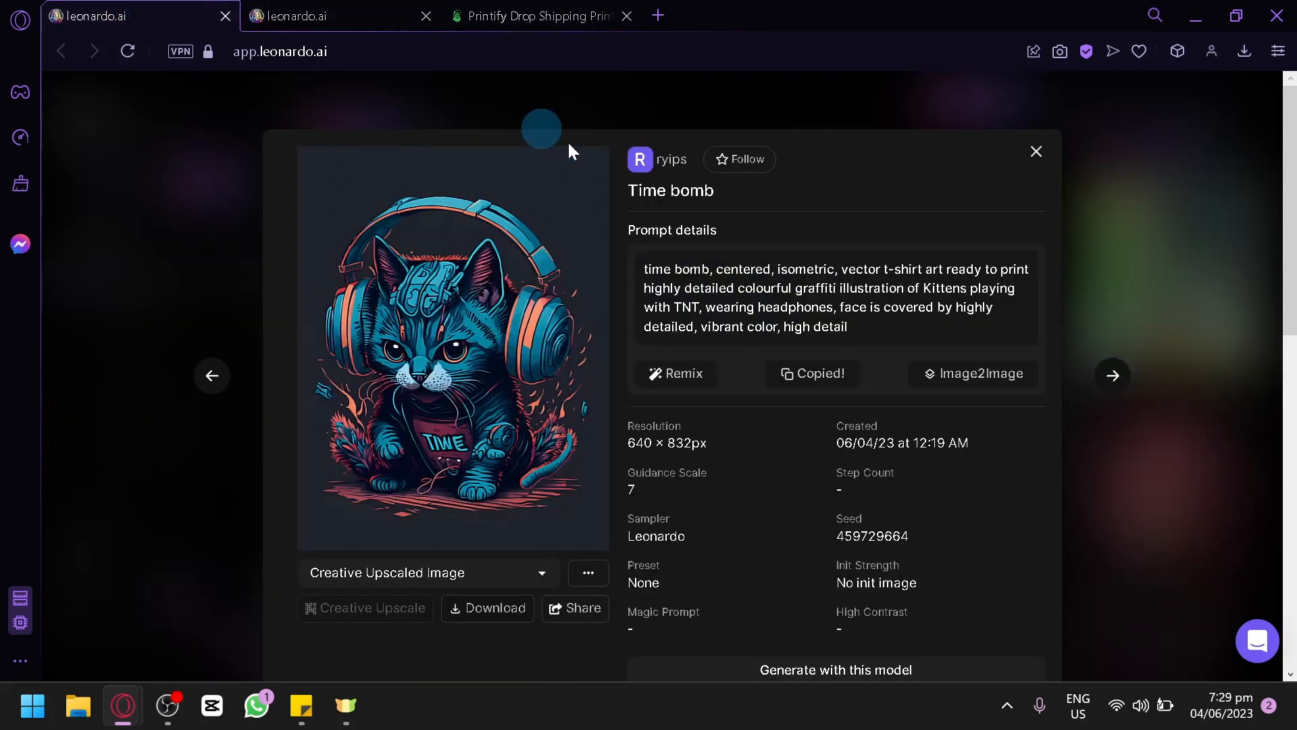
{"action": "left_click", "coordinate": [323, 8]}
{"action": "left_click_drag", "start_coordinate": [392, 191], "coordinate": [352, 193]}
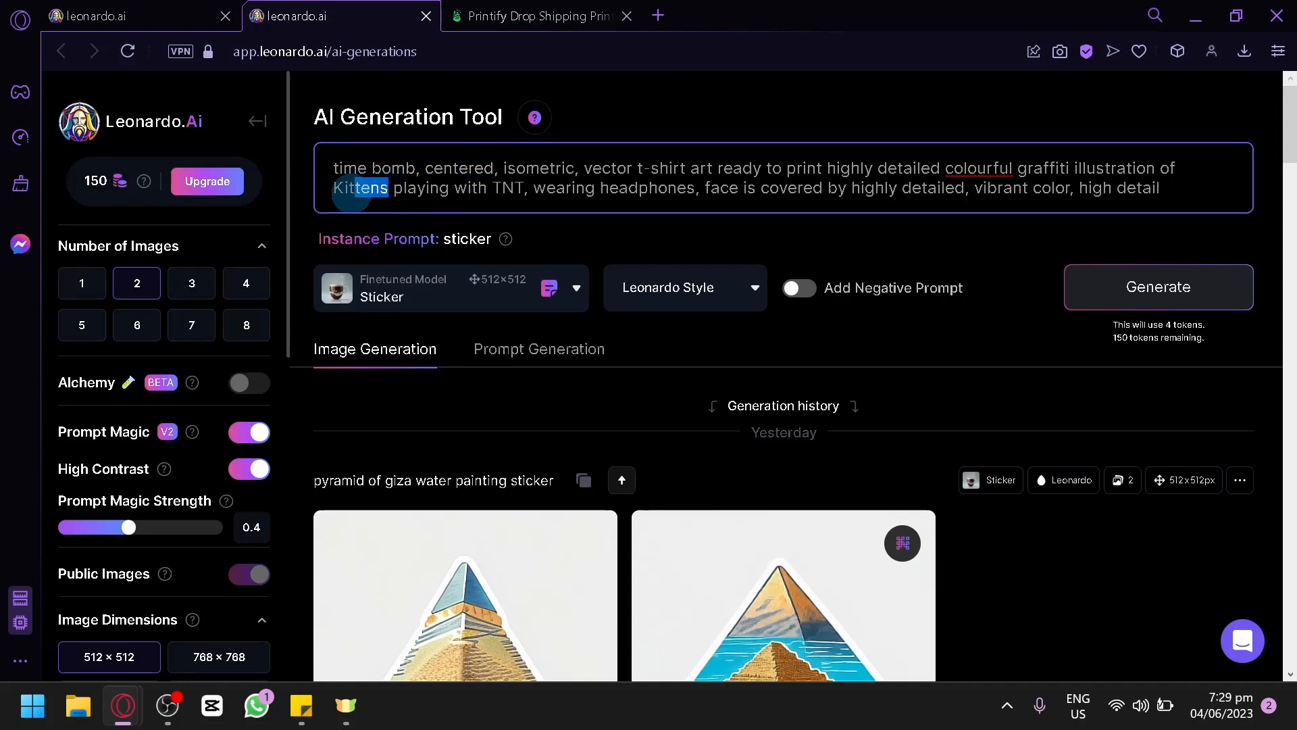
{"action": "type", "text": "otter"}
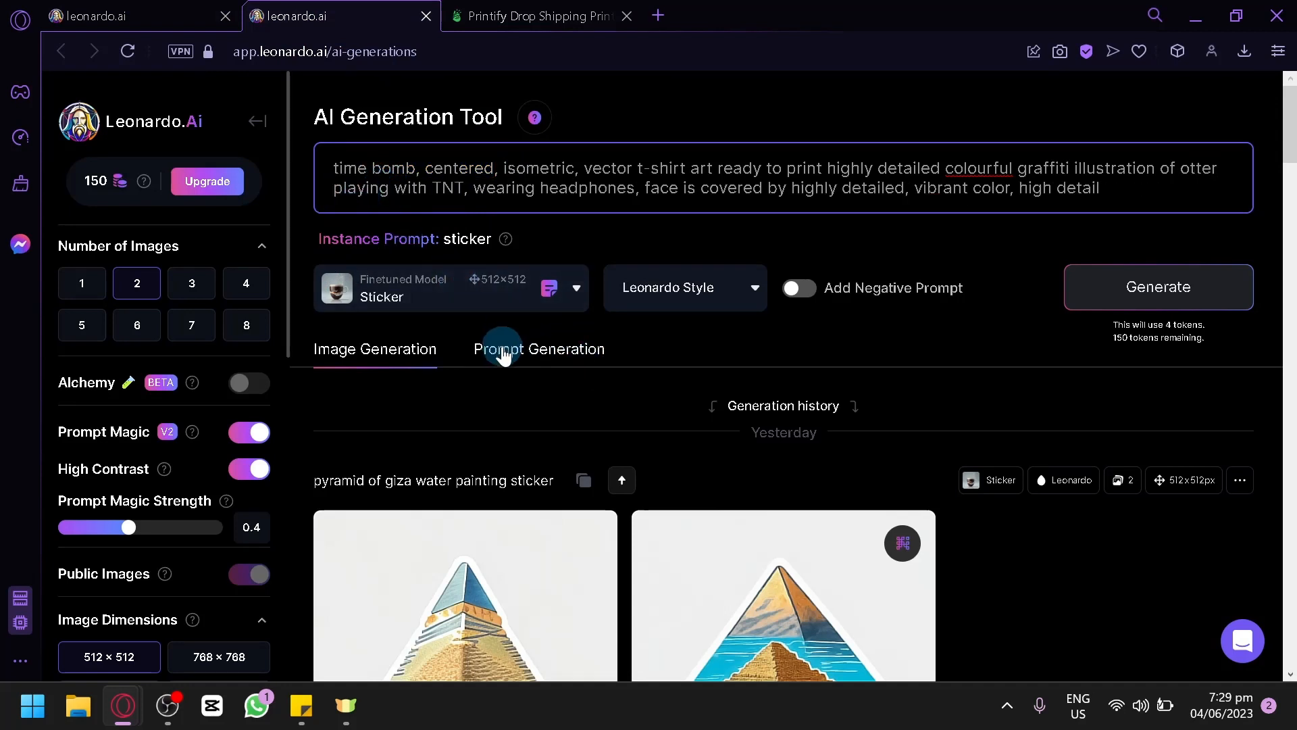
Step: Check which finetuned model the "Time bomb" artwork uses and set the generation model to Leonardo Diffusion
{"action": "left_click", "coordinate": [181, 8]}
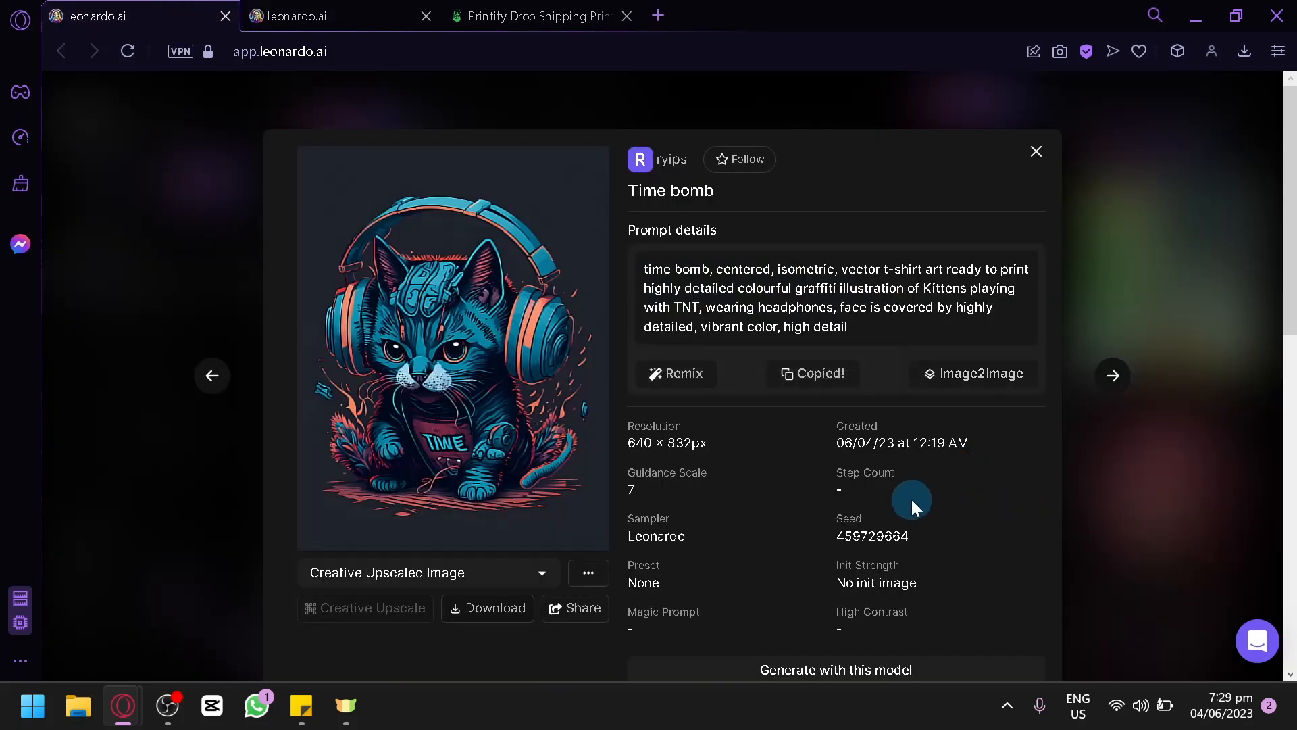
{"action": "scroll", "coordinate": [911, 498], "scroll_direction": "down", "scroll_amount": 4}
{"action": "scroll", "coordinate": [787, 364], "scroll_direction": "up", "scroll_amount": 2}
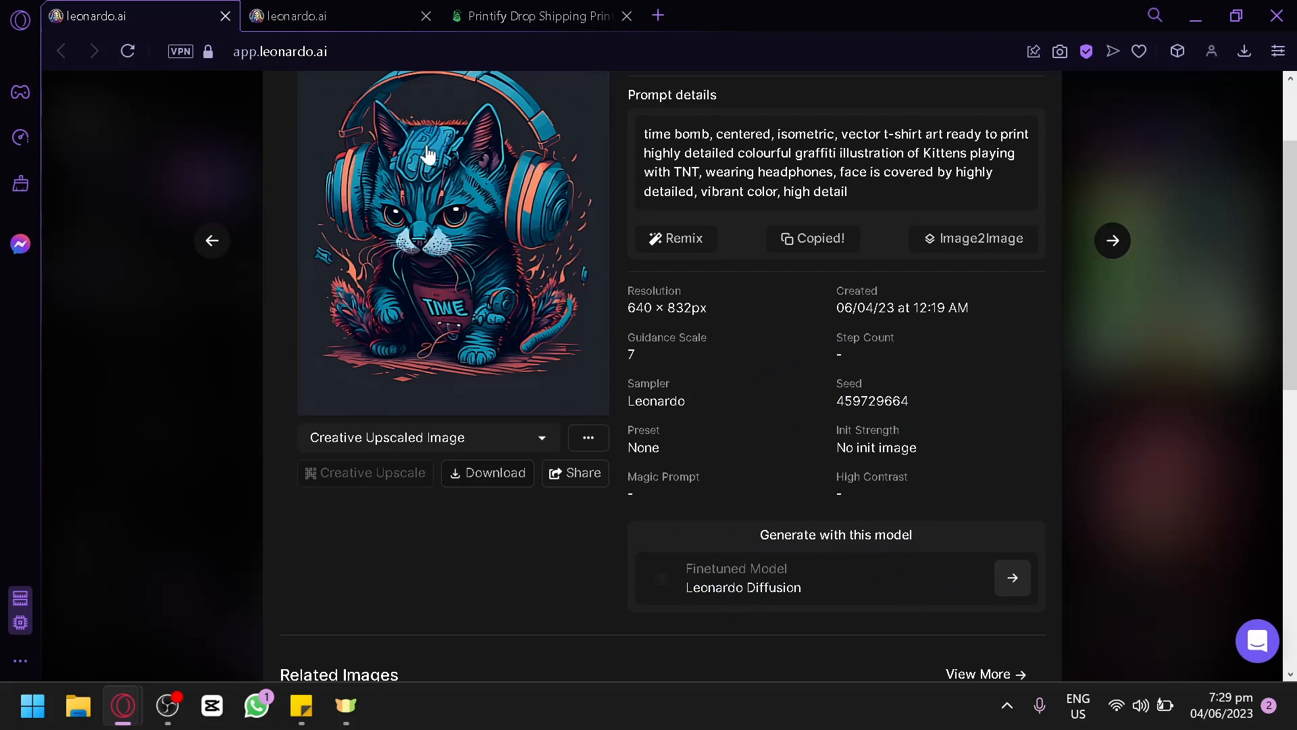
{"action": "left_click", "coordinate": [414, 15]}
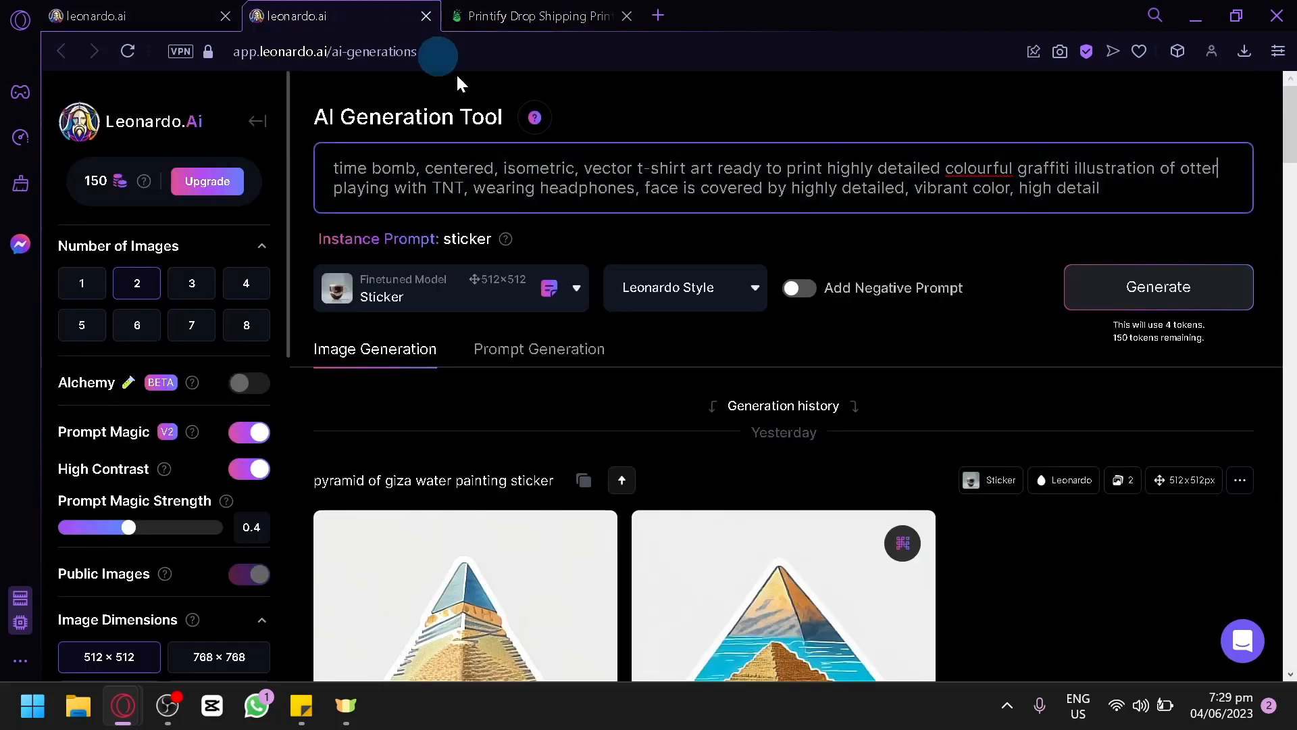
{"action": "left_click", "coordinate": [497, 292]}
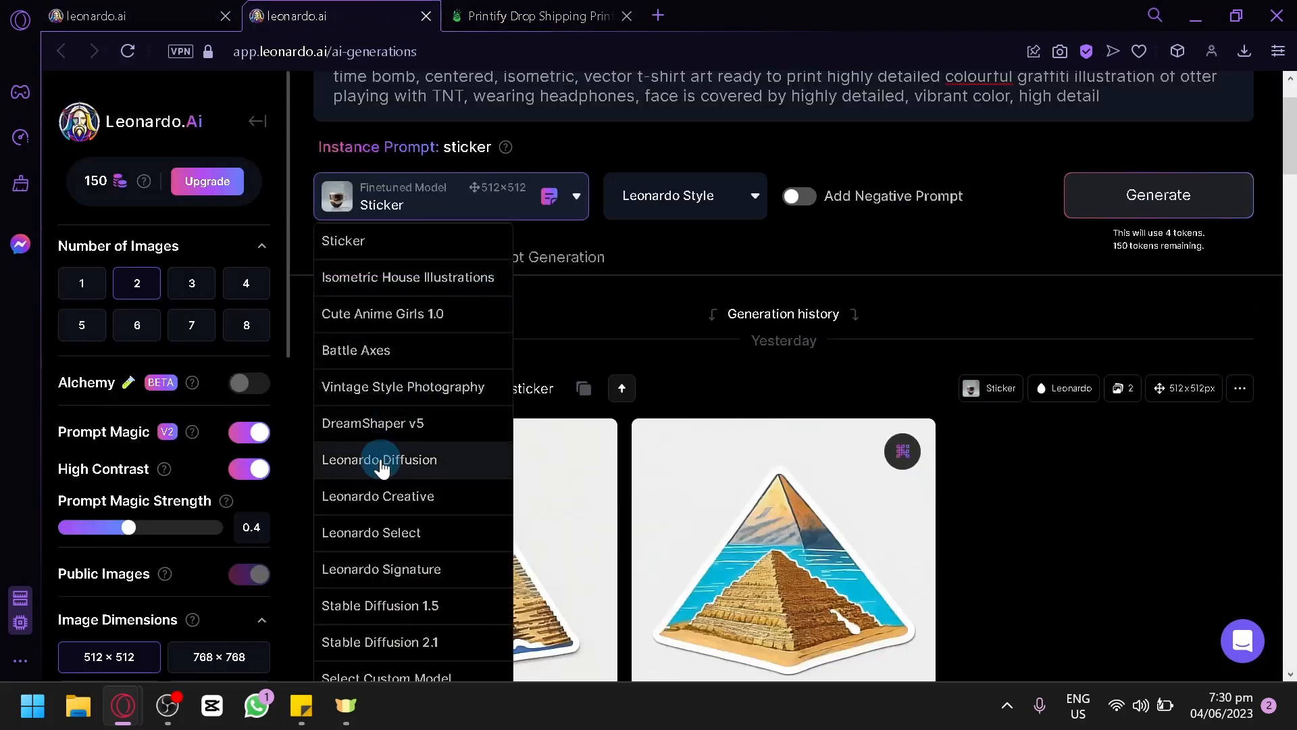
{"action": "left_click", "coordinate": [384, 465]}
{"action": "scroll", "coordinate": [455, 359], "scroll_direction": "up", "scroll_amount": 2}
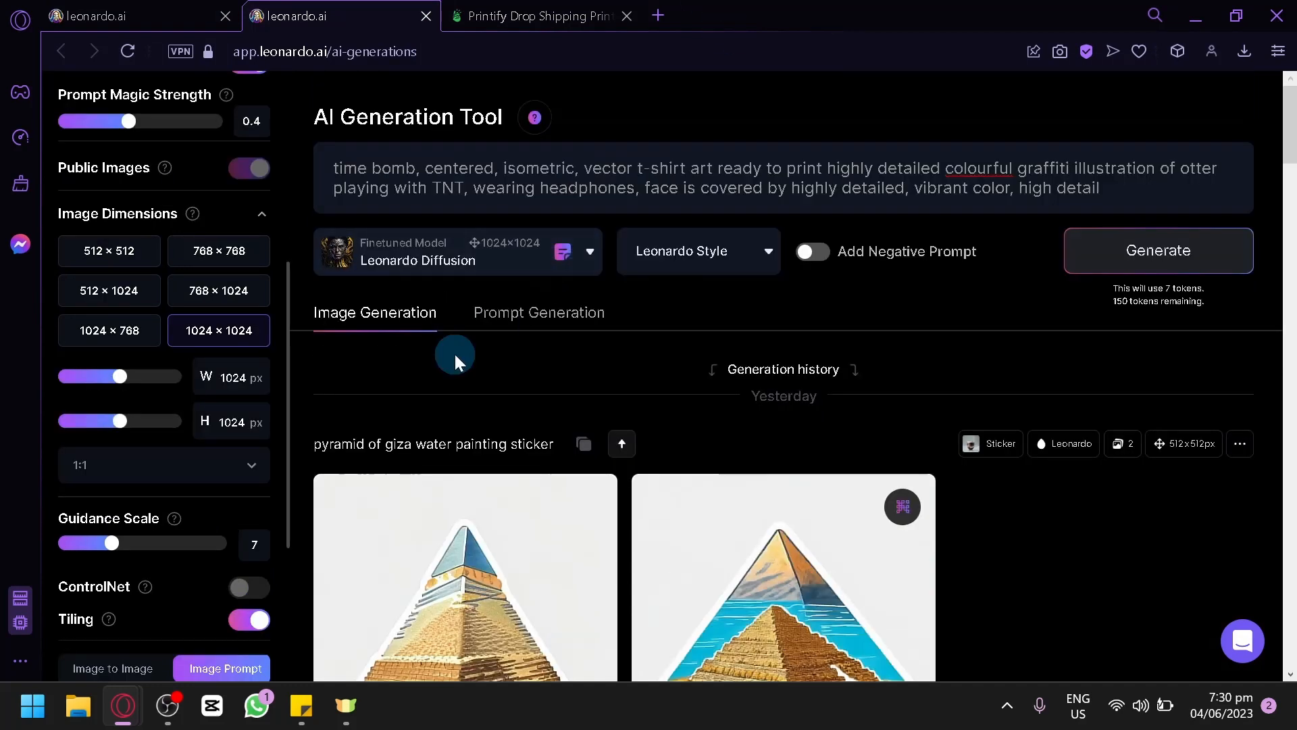
Step: Recheck the "Time bomb" generation settings and generate two 1024 × 1024 images from the otter prompt
{"action": "left_click", "coordinate": [190, 9]}
{"action": "left_click", "coordinate": [838, 433]}
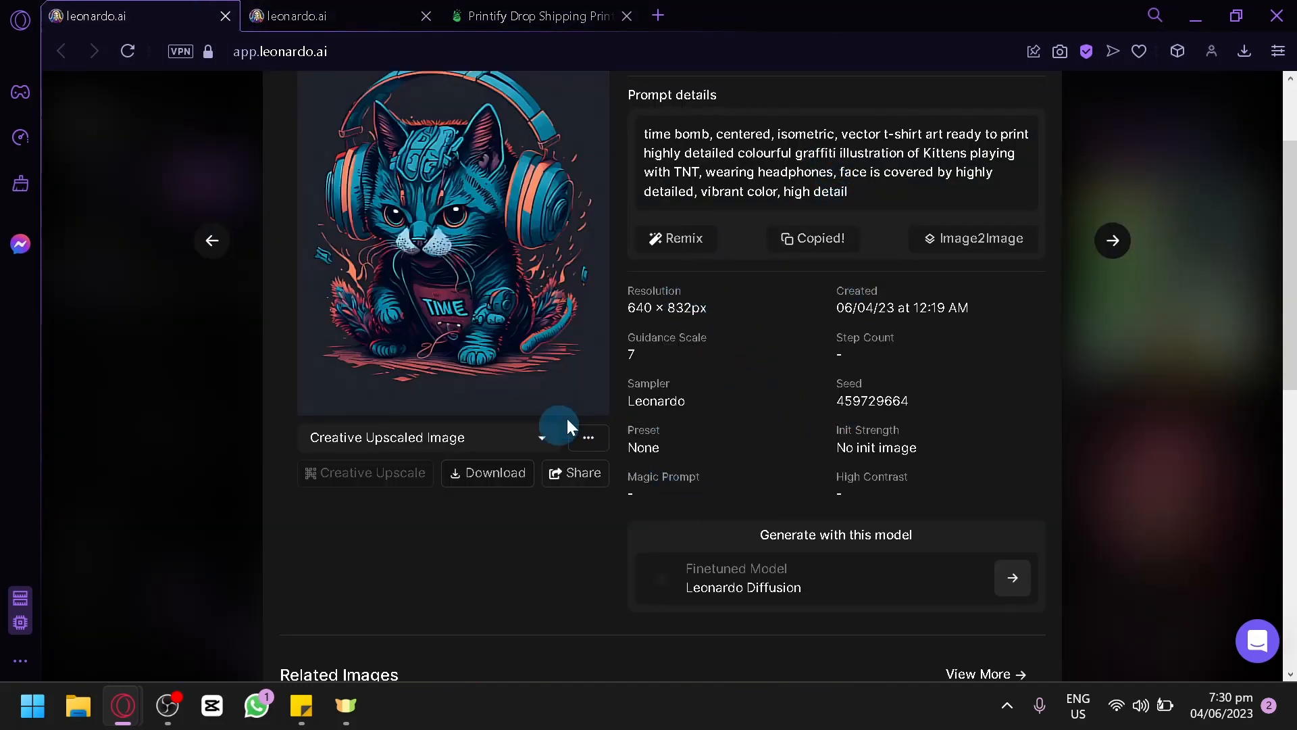
{"action": "left_click", "coordinate": [331, 15]}
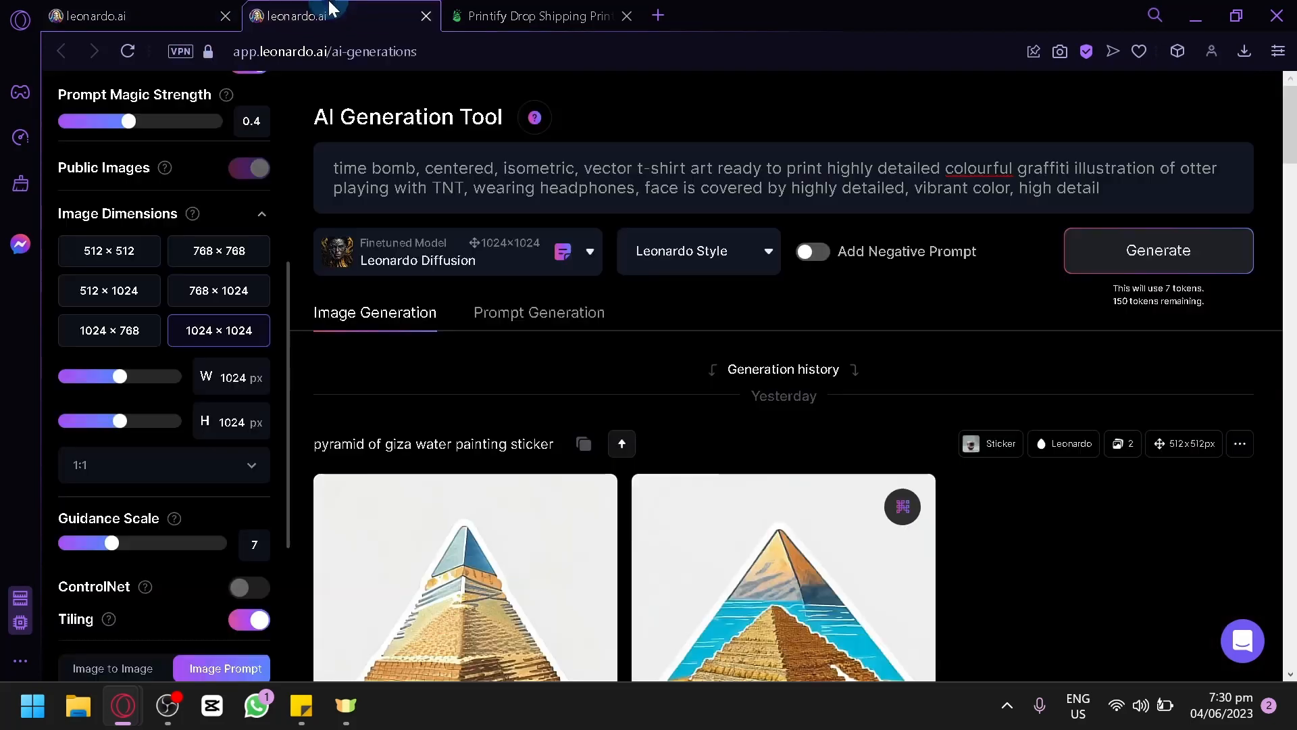
{"action": "left_click", "coordinate": [1205, 262]}
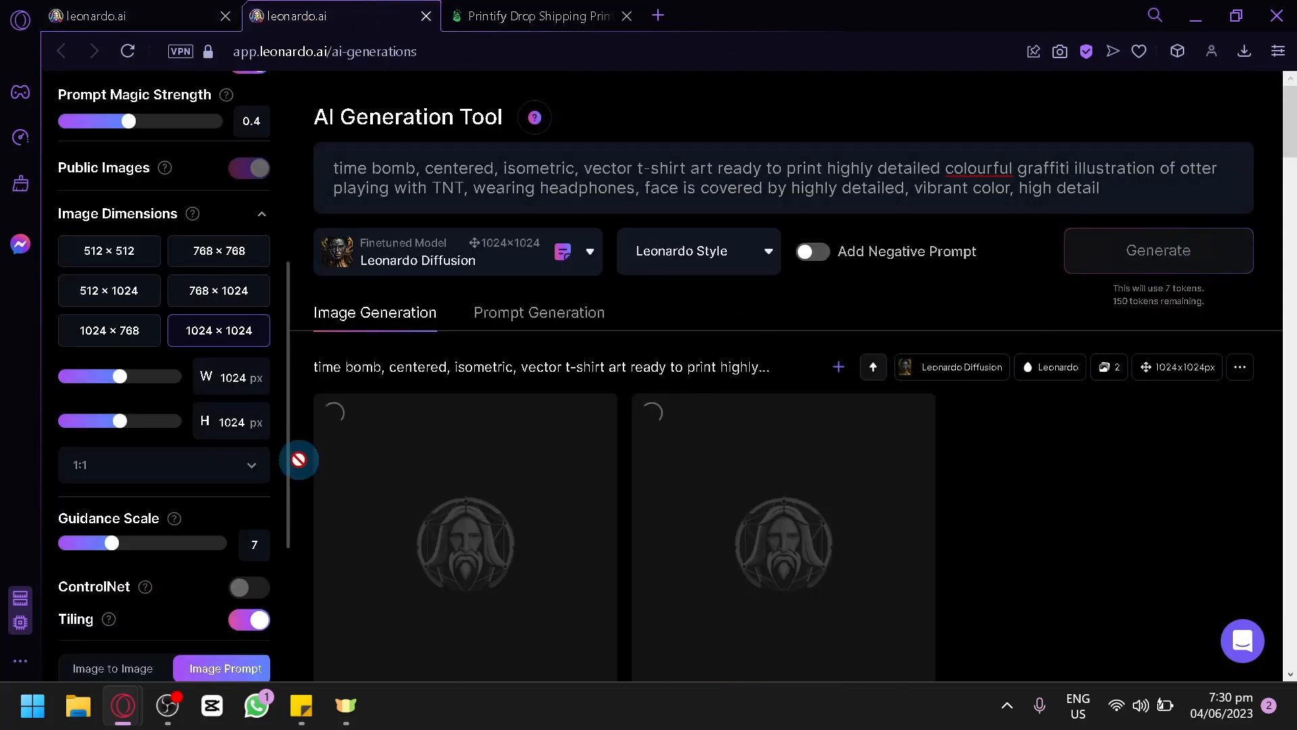
Step: Compare the generated otter images with the "Time bomb" artwork and view the second otter image enlarged
{"action": "scroll", "coordinate": [677, 371], "scroll_direction": "down", "scroll_amount": 2}
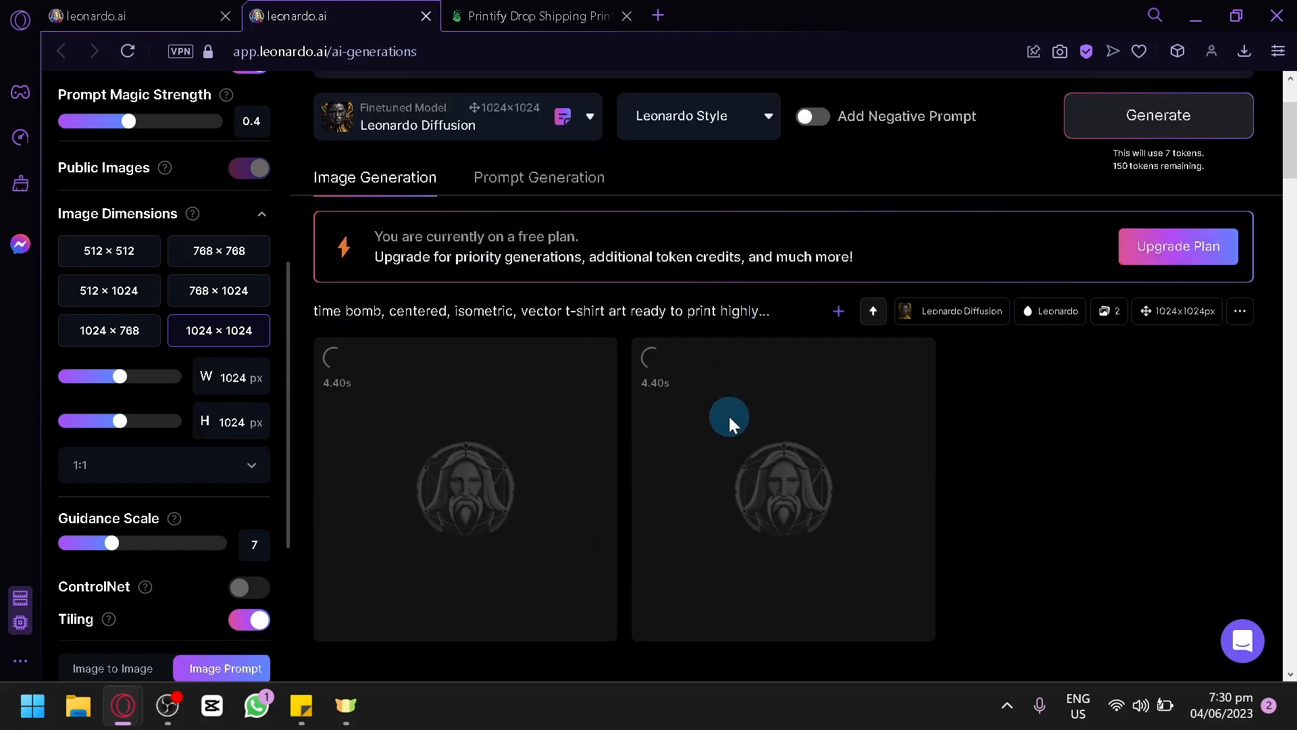
{"action": "left_click", "coordinate": [145, 10]}
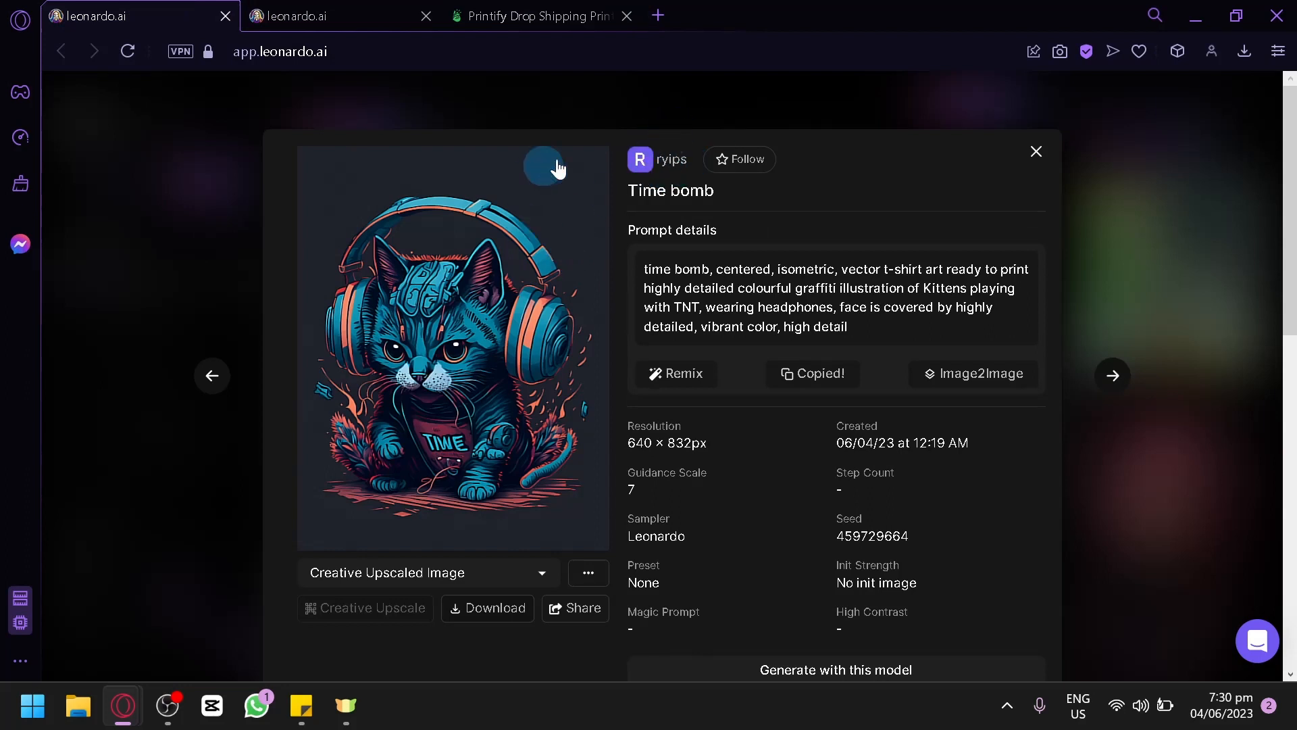
{"action": "left_click", "coordinate": [278, 15]}
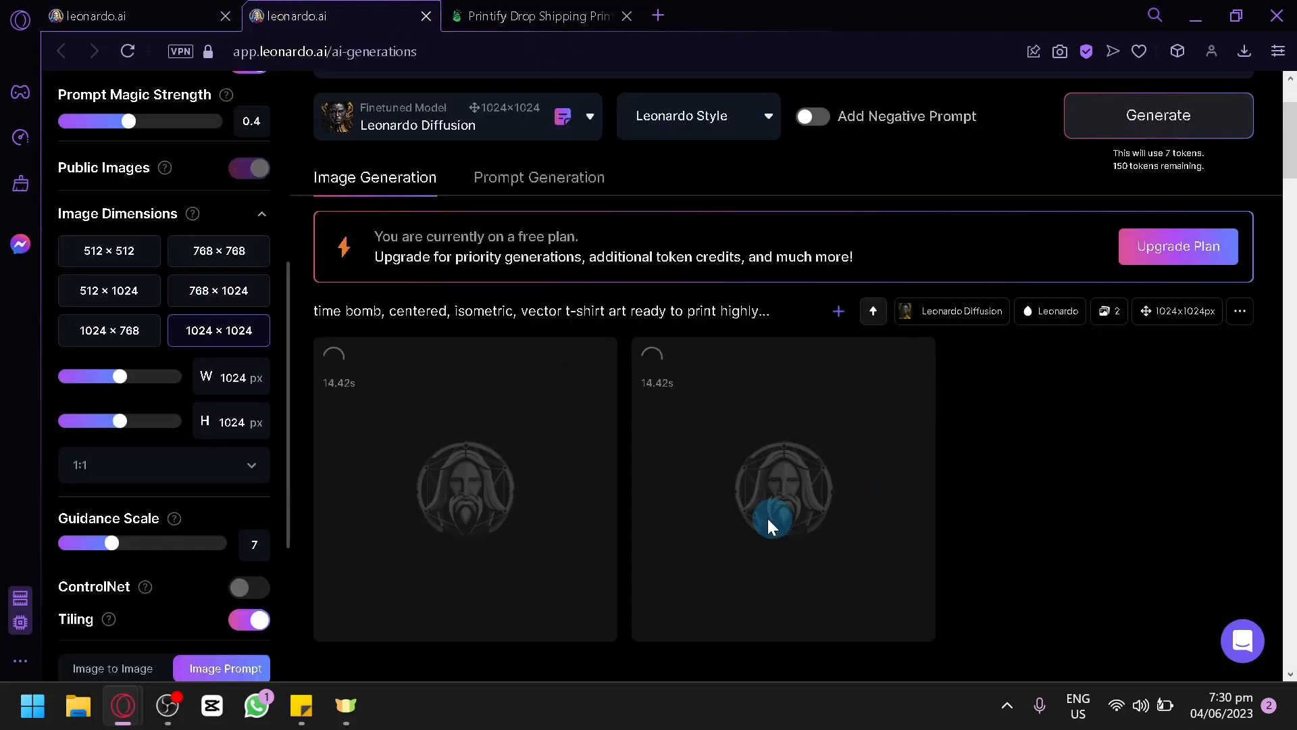
{"action": "scroll", "coordinate": [935, 423], "scroll_direction": "down", "scroll_amount": 4}
{"action": "scroll", "coordinate": [935, 423], "scroll_direction": "up", "scroll_amount": 2}
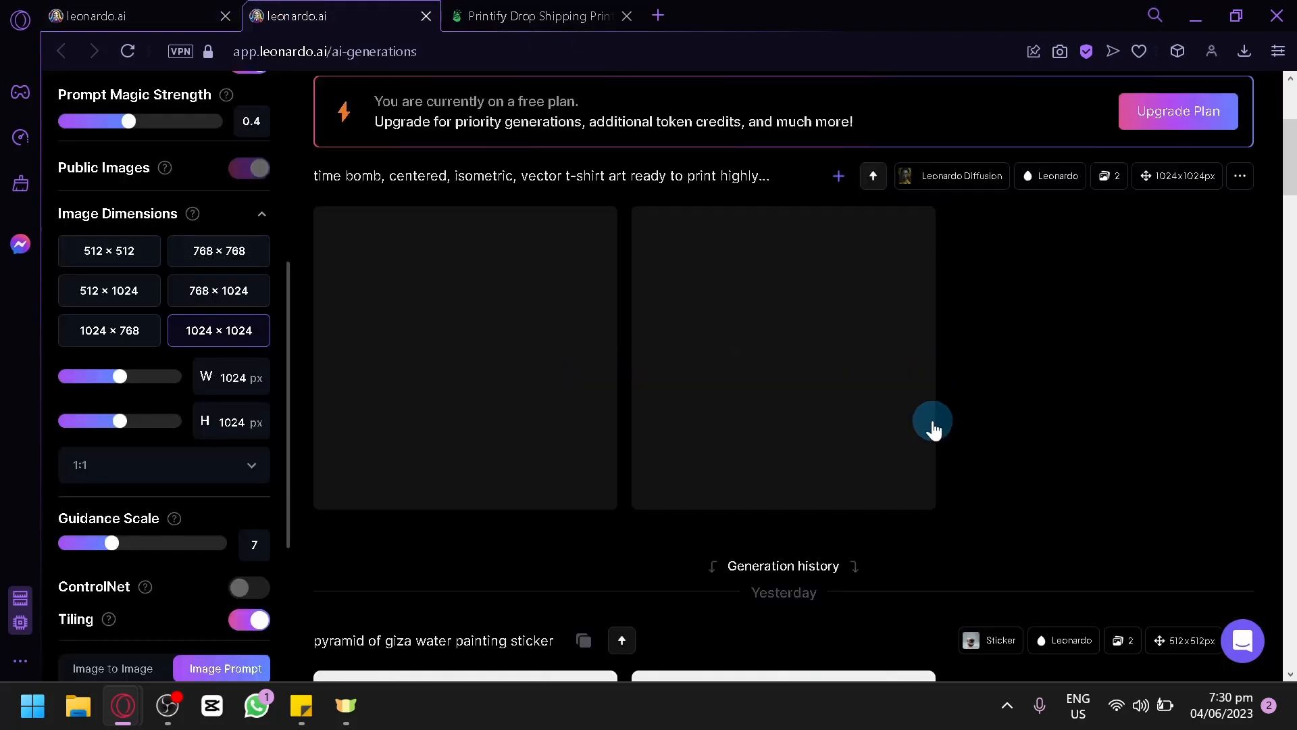
{"action": "scroll", "coordinate": [934, 421], "scroll_direction": "up", "scroll_amount": 2}
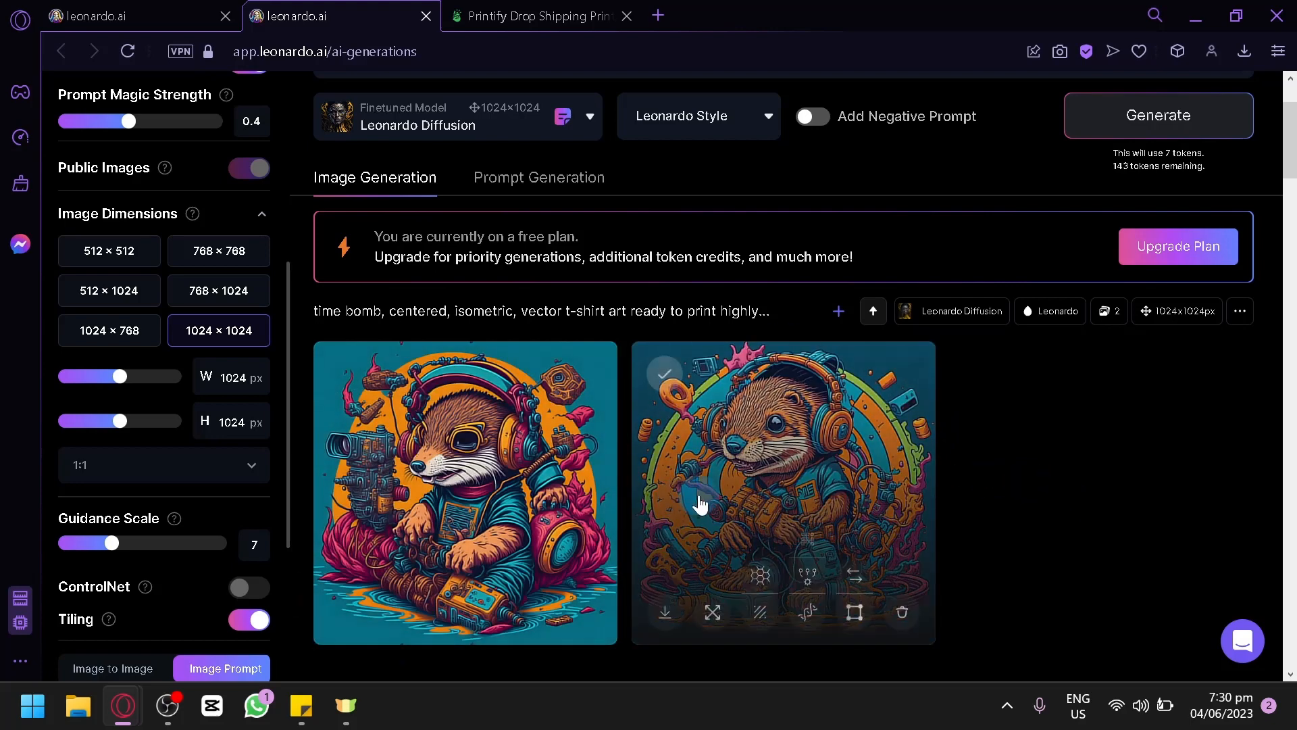
{"action": "left_click", "coordinate": [784, 464]}
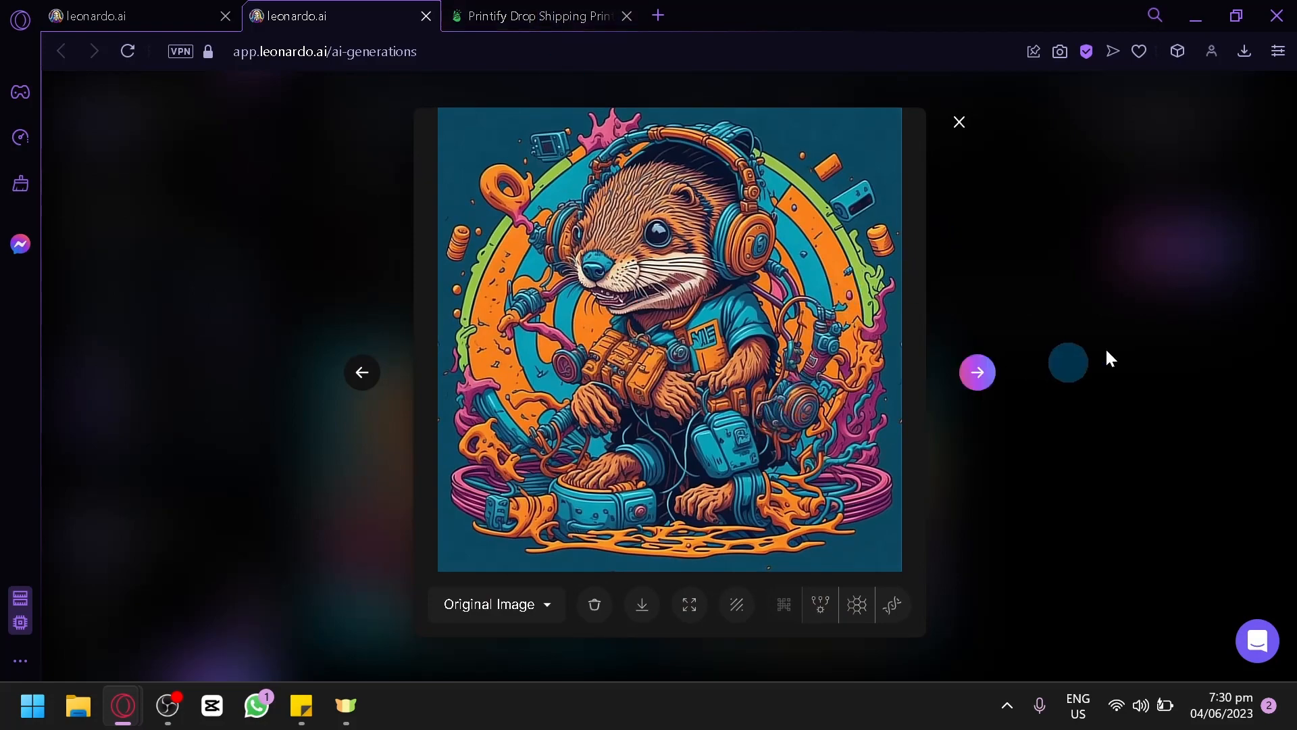
{"action": "left_click", "coordinate": [1127, 334]}
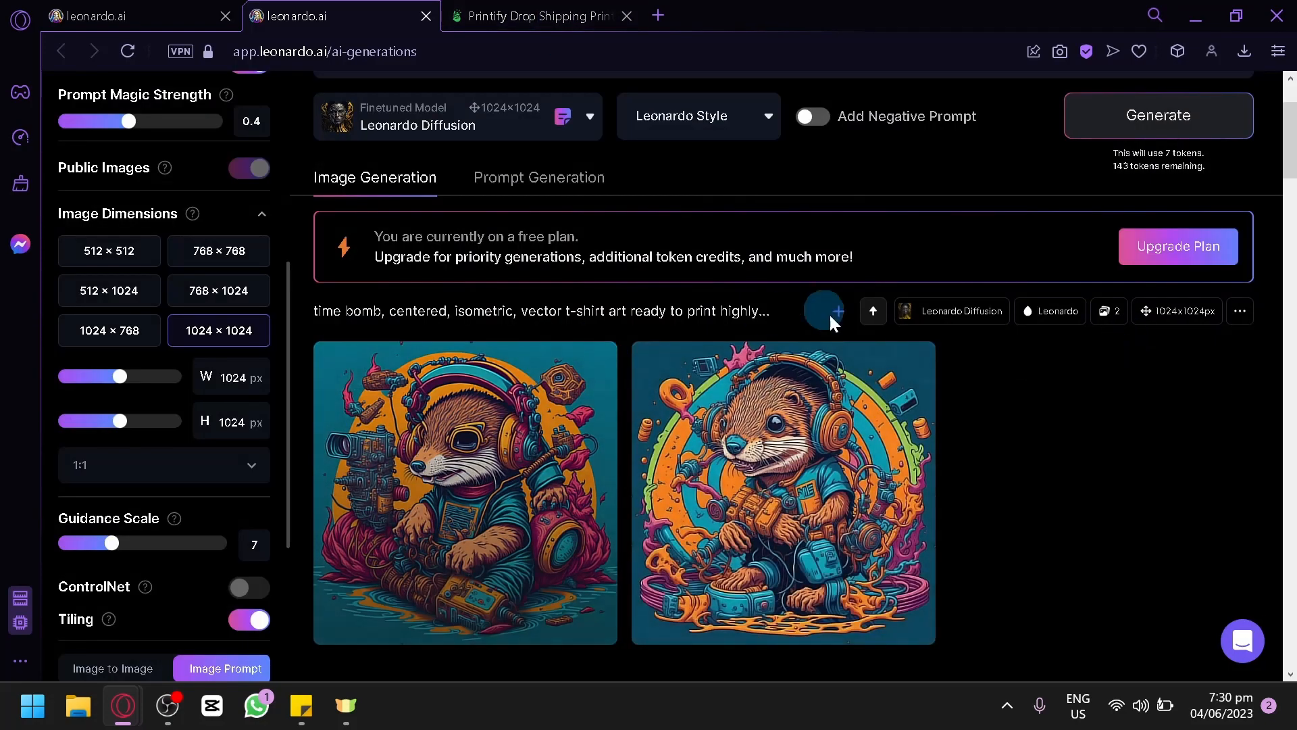
{"action": "scroll", "coordinate": [581, 237], "scroll_direction": "up", "scroll_amount": 2}
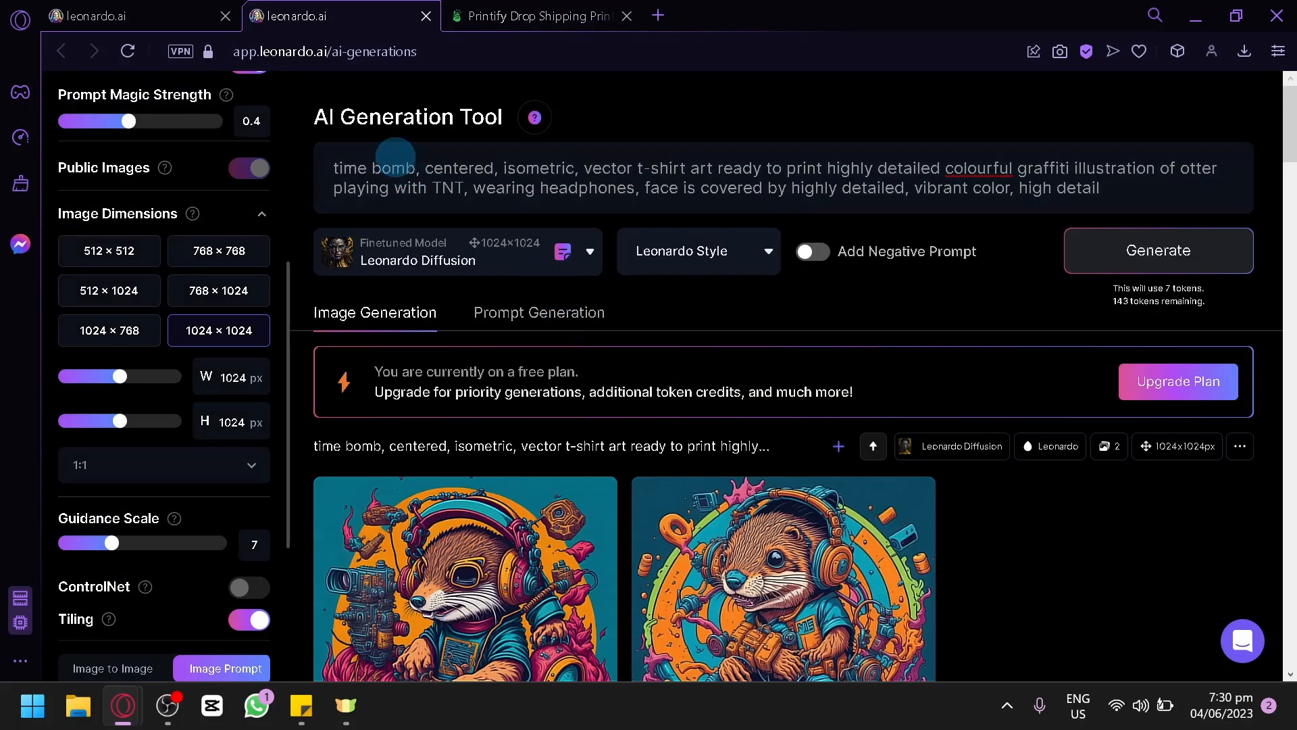
Step: Add "sticker" to the end of the otter prompt and generate two more images
{"action": "left_click", "coordinate": [135, 15]}
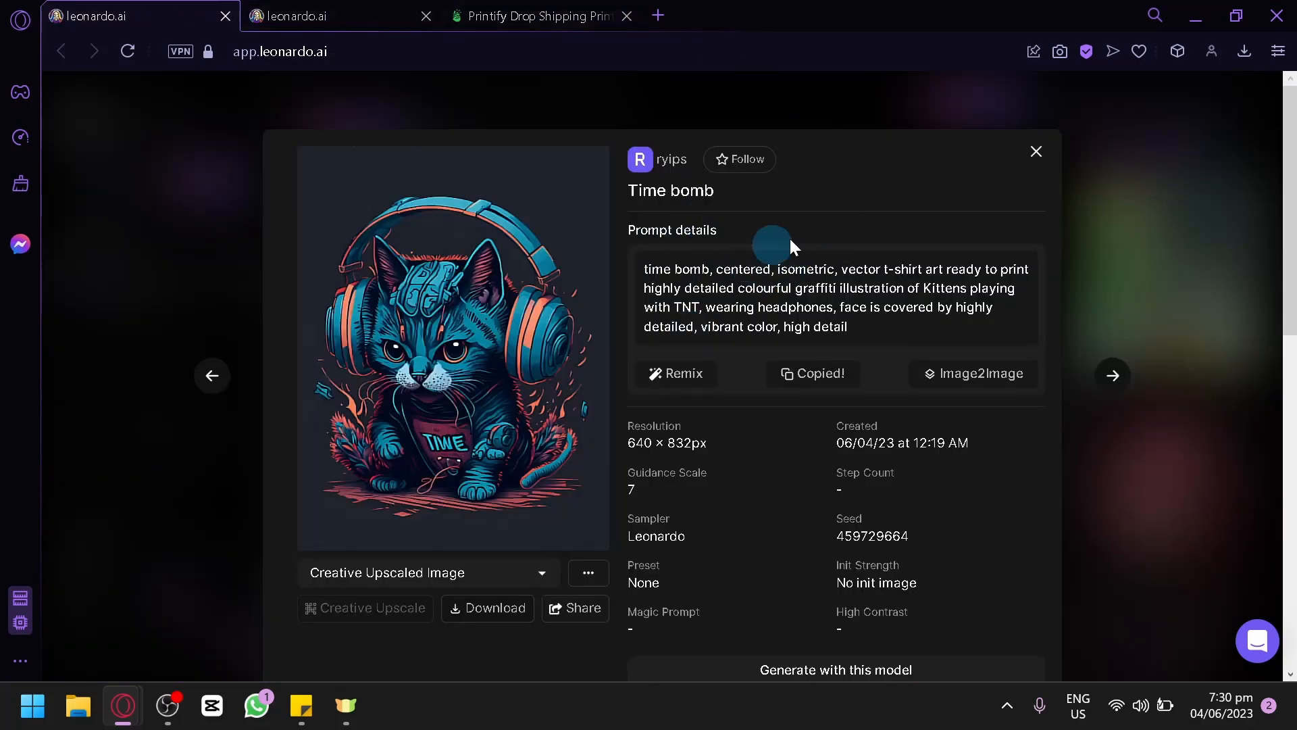
{"action": "left_click", "coordinate": [358, 13]}
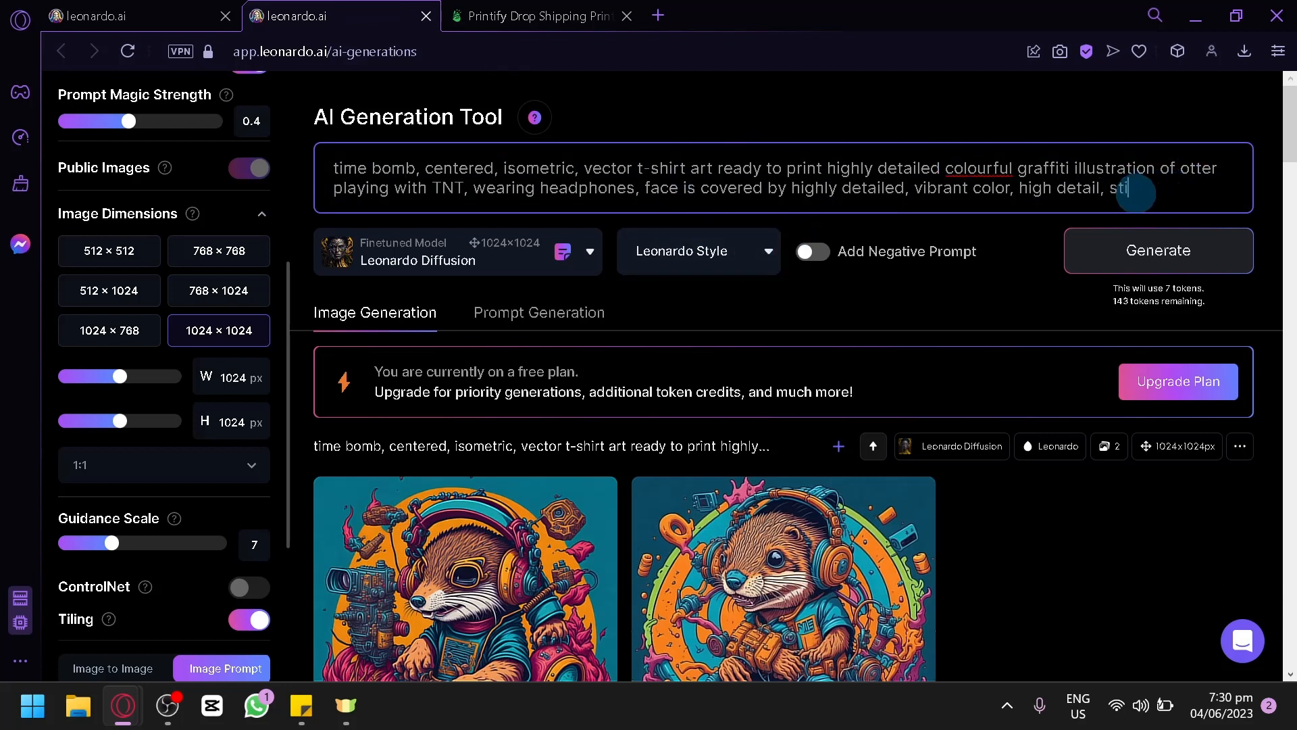
{"action": "left_click", "coordinate": [1173, 259]}
{"action": "left_click", "coordinate": [538, 258]}
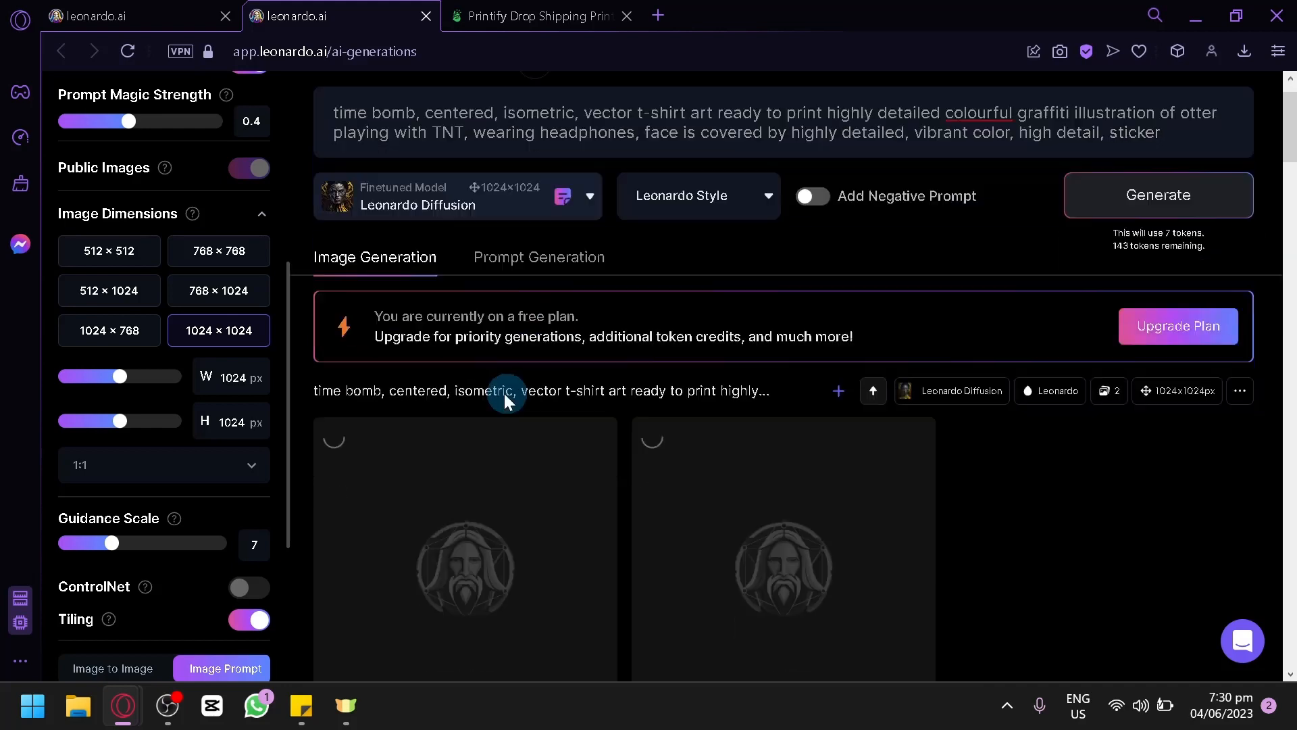
{"action": "scroll", "coordinate": [439, 381], "scroll_direction": "down", "scroll_amount": 3}
{"action": "scroll", "coordinate": [431, 339], "scroll_direction": "up", "scroll_amount": 3}
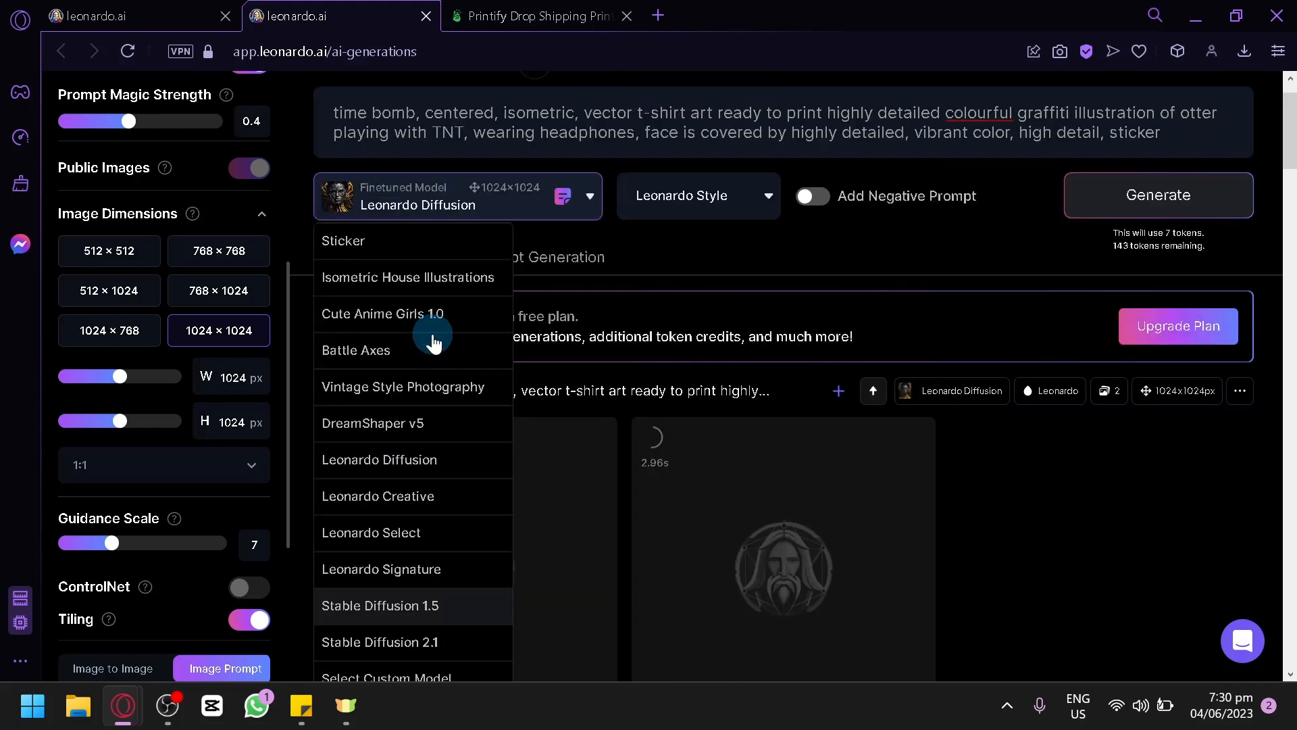
{"action": "scroll", "coordinate": [425, 375], "scroll_direction": "down", "scroll_amount": 2}
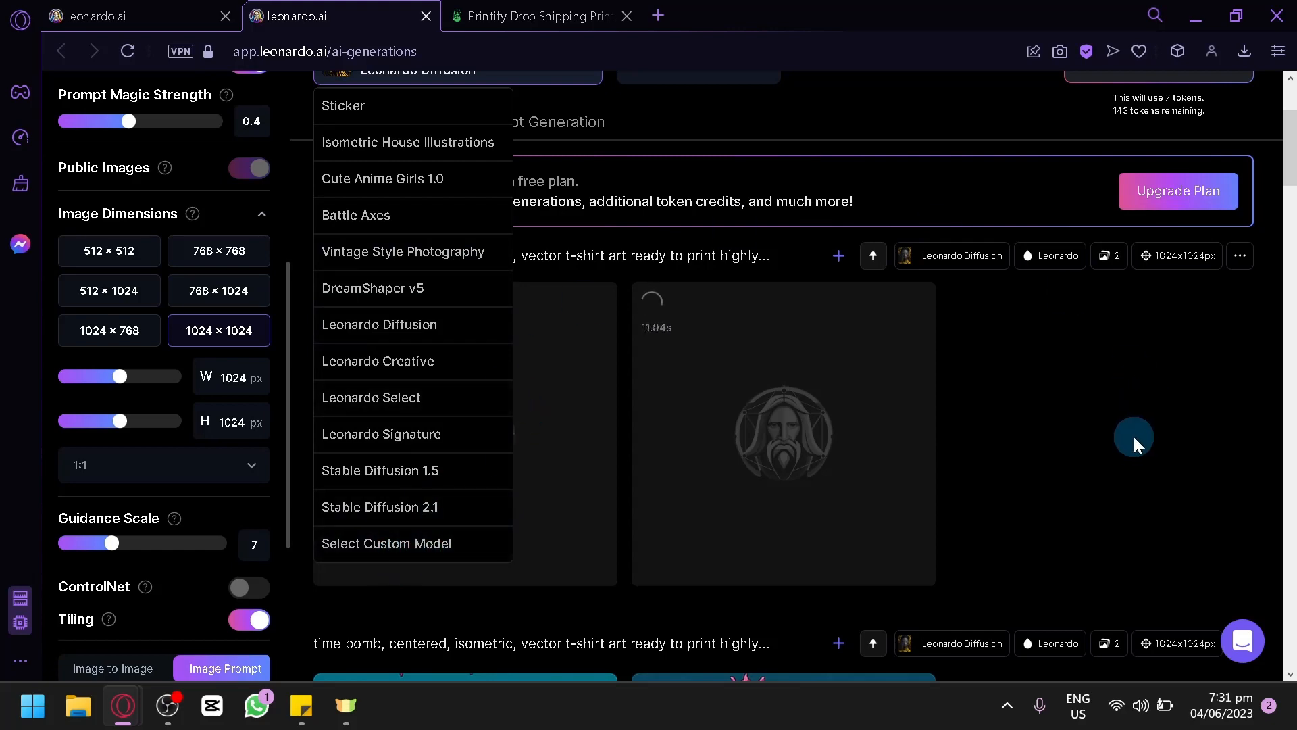
{"action": "left_click", "coordinate": [1134, 438]}
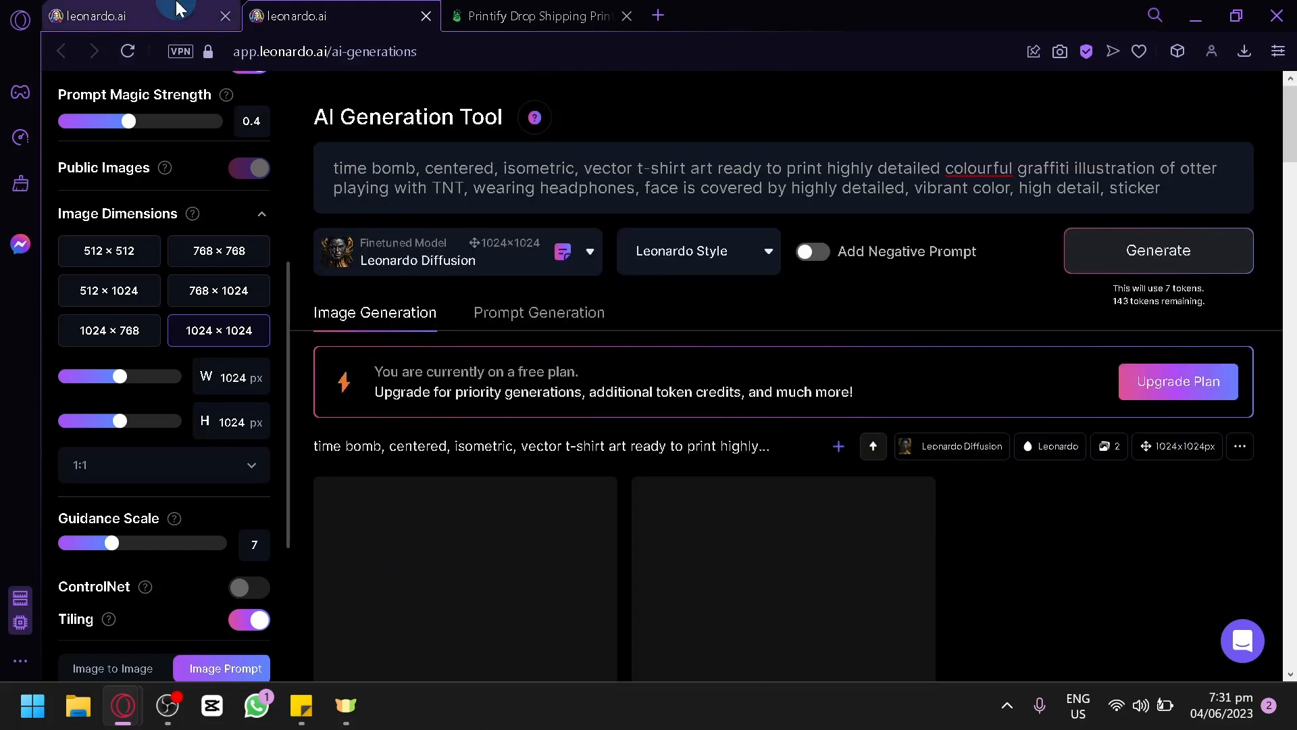
Step: Return briefly to the "Time bomb" artwork and examine the two otter images generated from the sticker prompt
{"action": "left_click", "coordinate": [180, 9]}
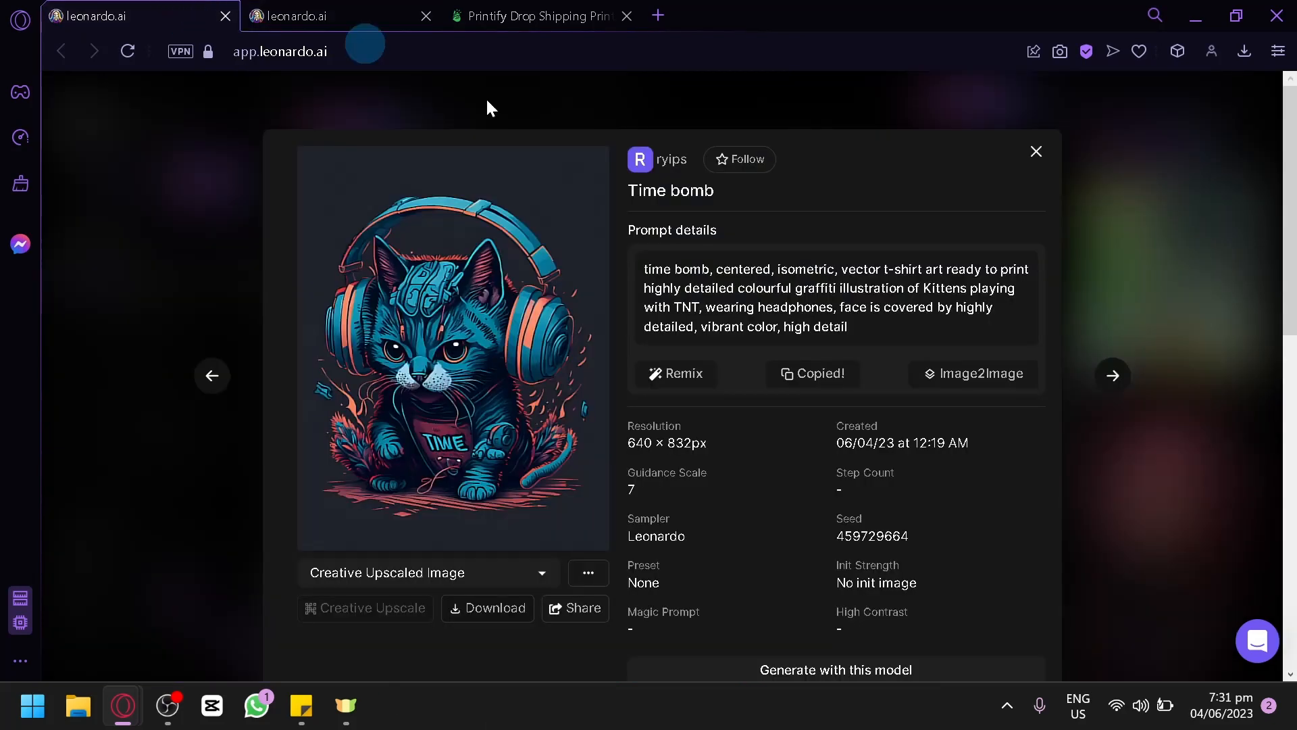
{"action": "left_click", "coordinate": [473, 9]}
{"action": "left_click", "coordinate": [381, 17]}
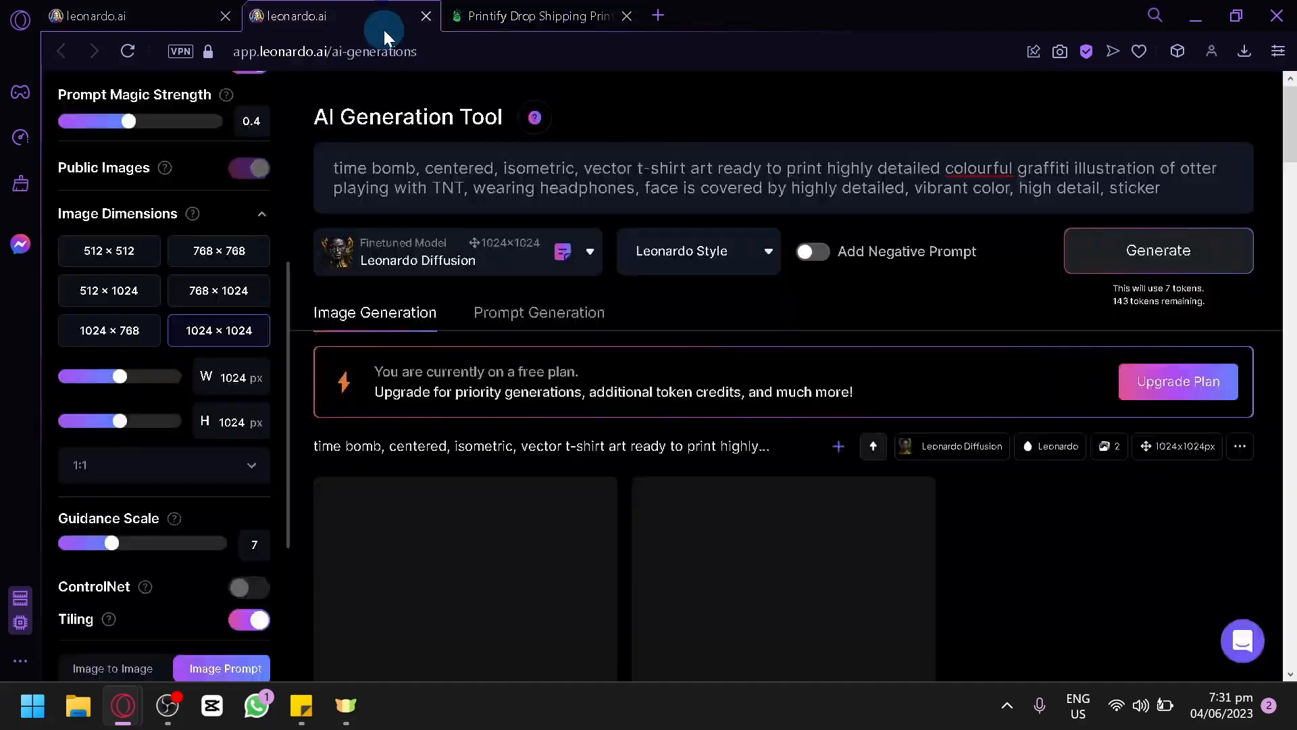
{"action": "scroll", "coordinate": [614, 356], "scroll_direction": "down", "scroll_amount": 6}
{"action": "scroll", "coordinate": [587, 433], "scroll_direction": "up", "scroll_amount": 6}
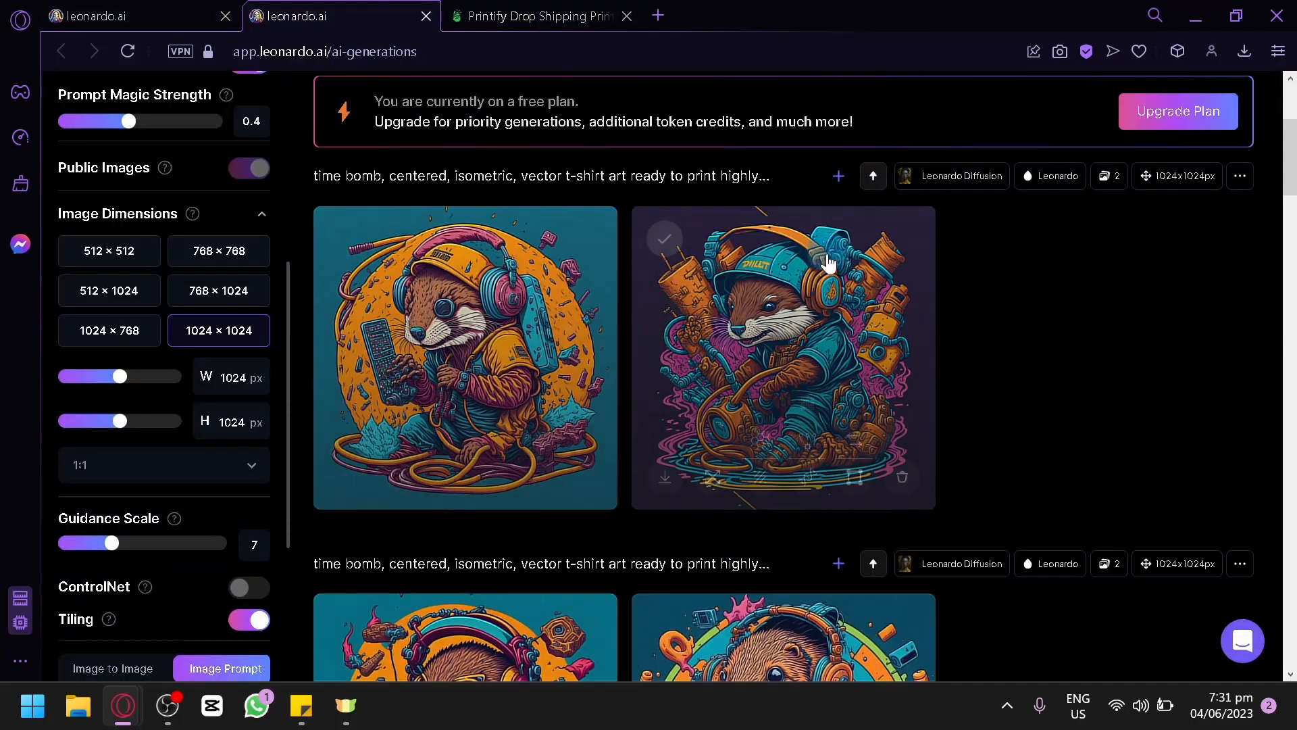
{"action": "scroll", "coordinate": [1237, 309], "scroll_direction": "down", "scroll_amount": 6}
{"action": "scroll", "coordinate": [1213, 310], "scroll_direction": "up", "scroll_amount": 4}
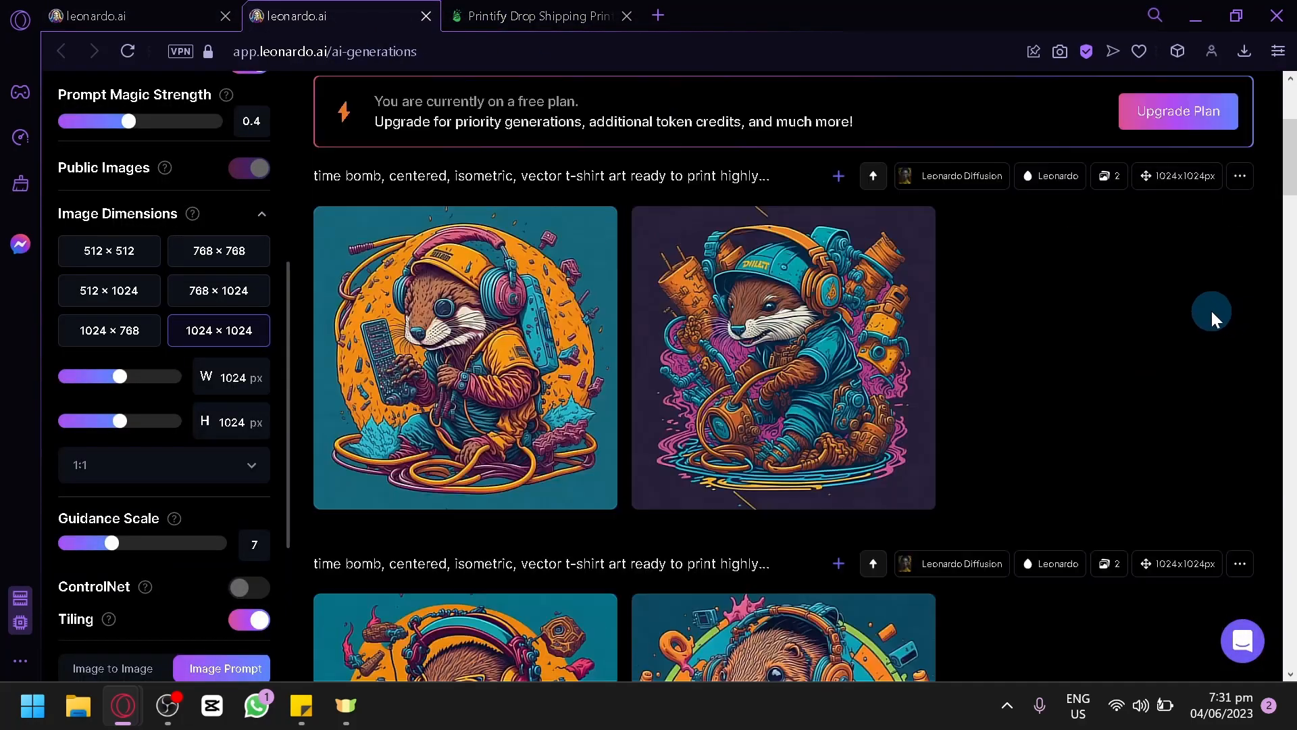
Step: Remove "sticker" from the end of the otter prompt and switch the finetuned model to Sticker
{"action": "scroll", "coordinate": [1209, 311], "scroll_direction": "up", "scroll_amount": 2}
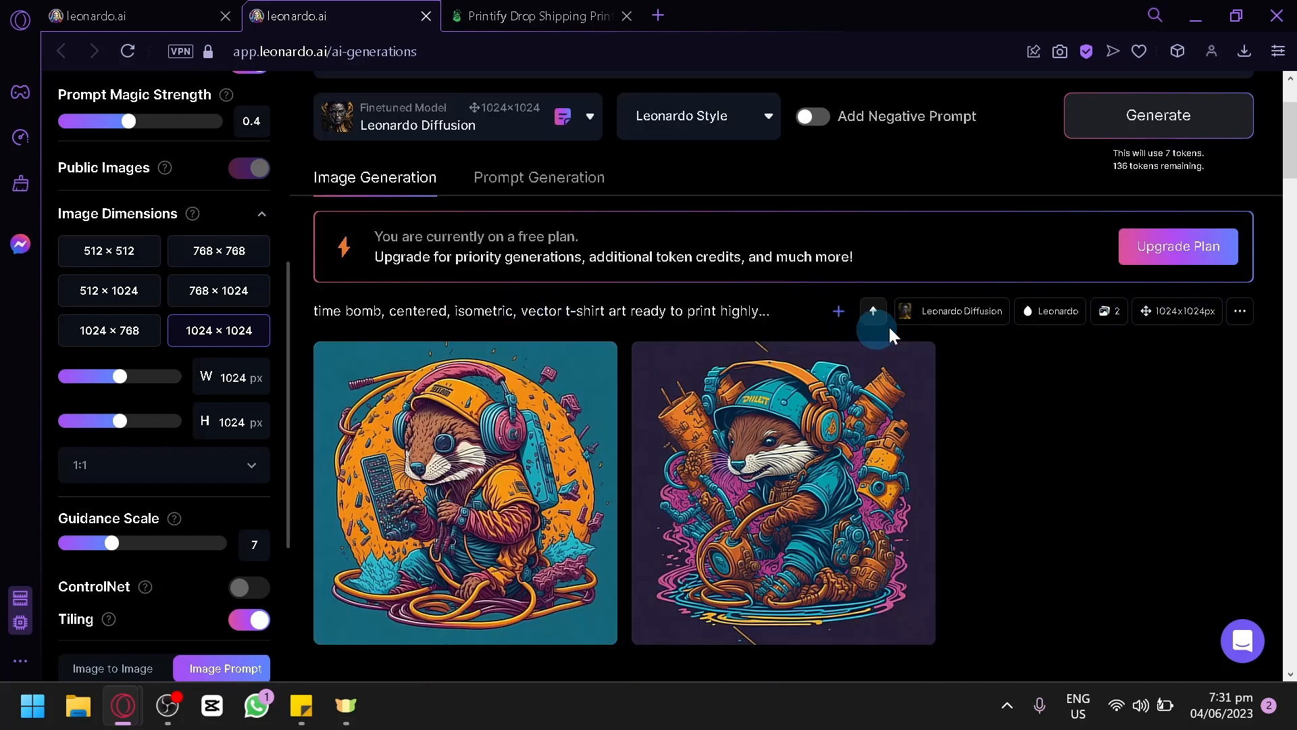
{"action": "scroll", "coordinate": [966, 283], "scroll_direction": "up", "scroll_amount": 2}
{"action": "left_click_drag", "start_coordinate": [1167, 192], "coordinate": [1105, 192]}
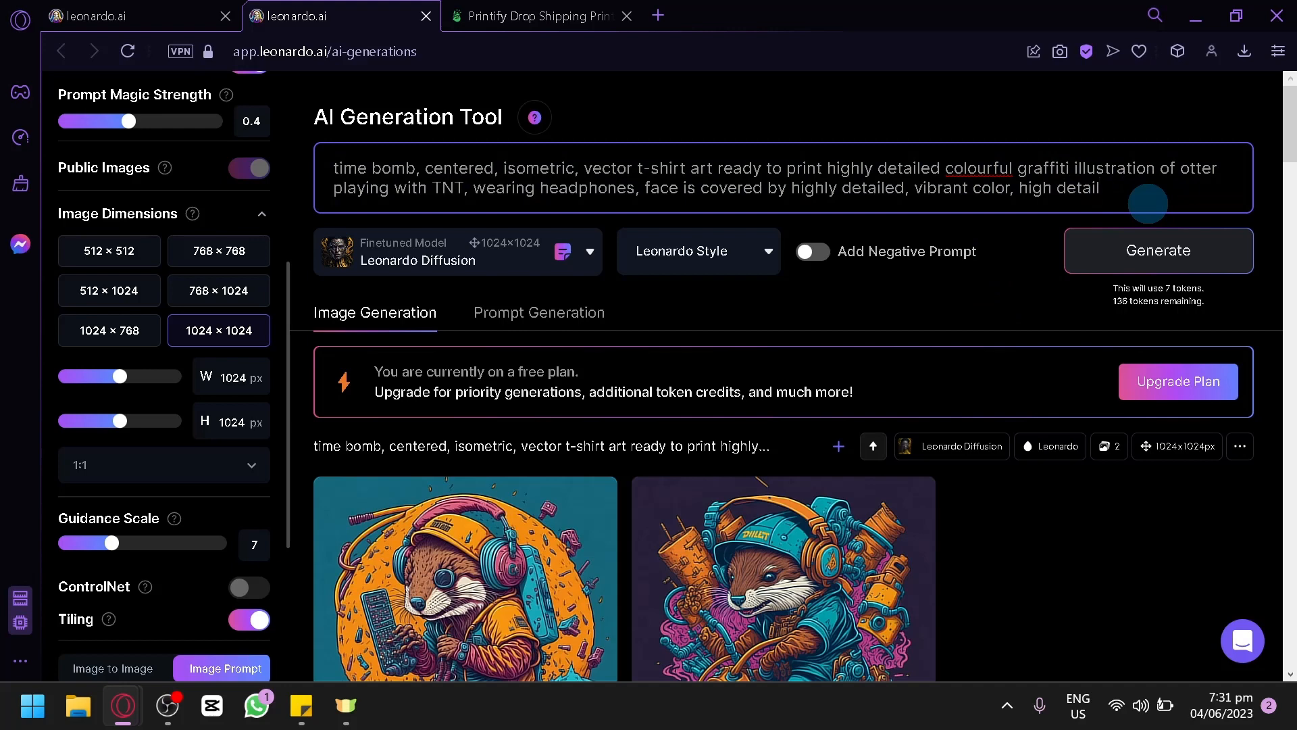
{"action": "left_click", "coordinate": [524, 252]}
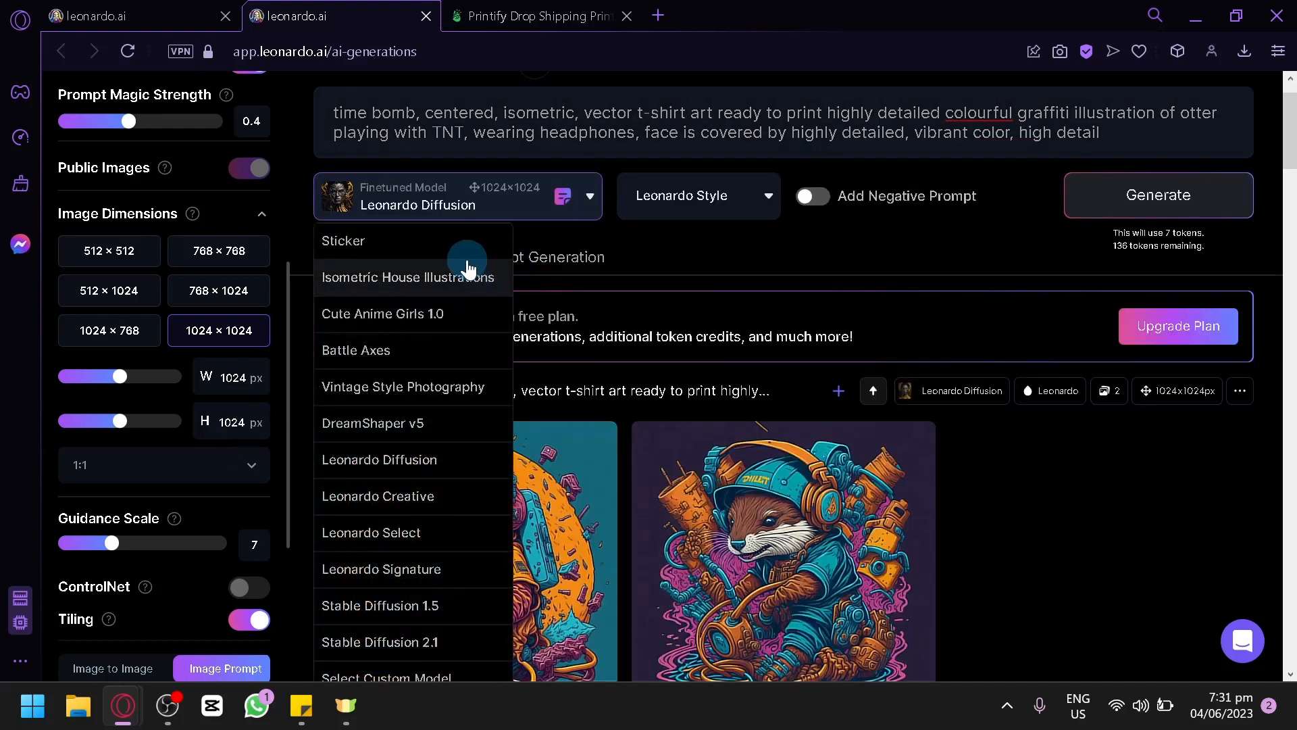
{"action": "left_click", "coordinate": [436, 241]}
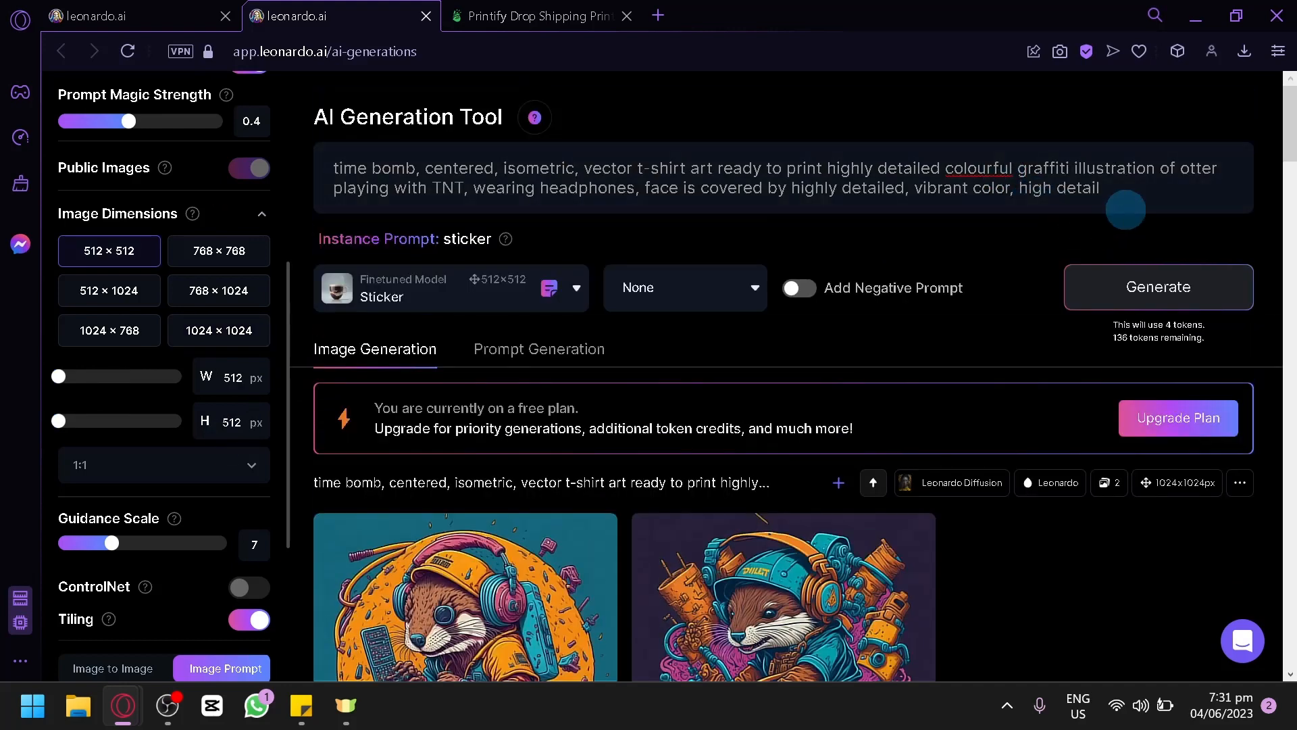
Step: Append ", sticker" to the otter prompt and generate two 512 × 512 images with the Sticker model
{"action": "left_click", "coordinate": [1126, 209]}
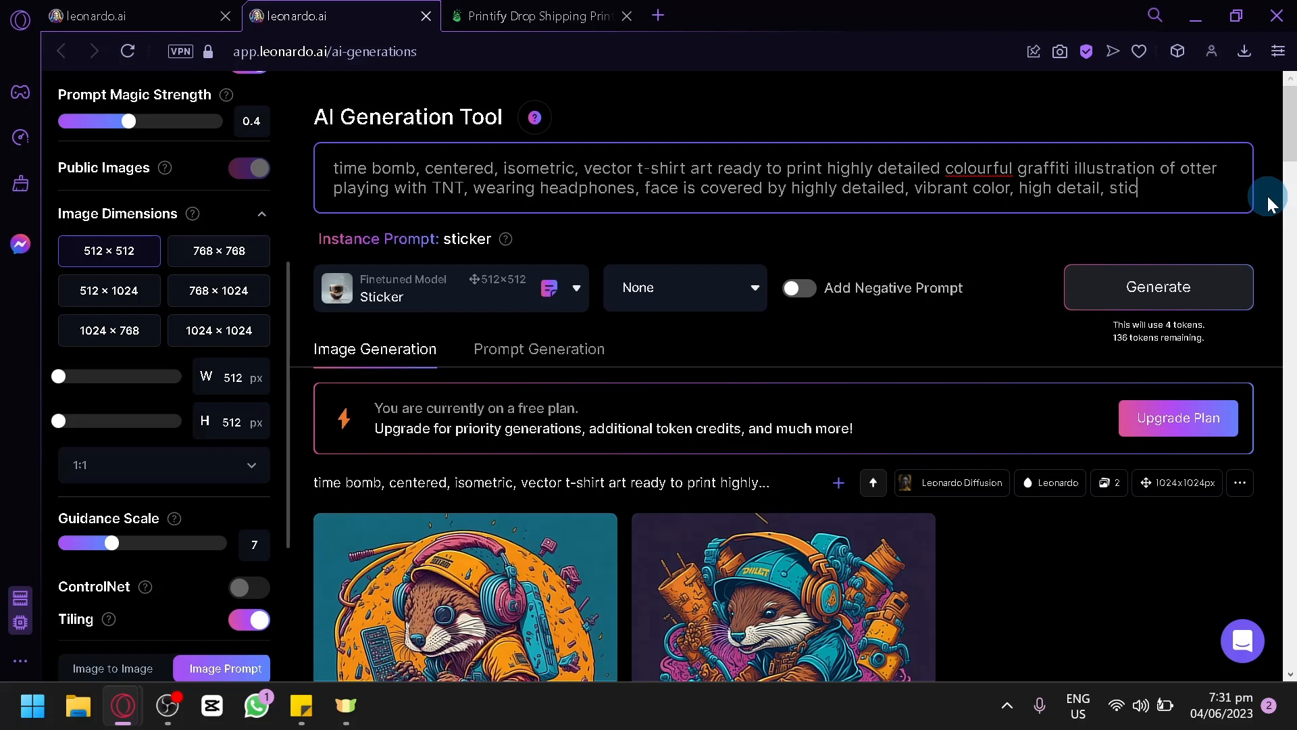
{"action": "type", "text": ", sticker"}
{"action": "left_click", "coordinate": [1127, 305]}
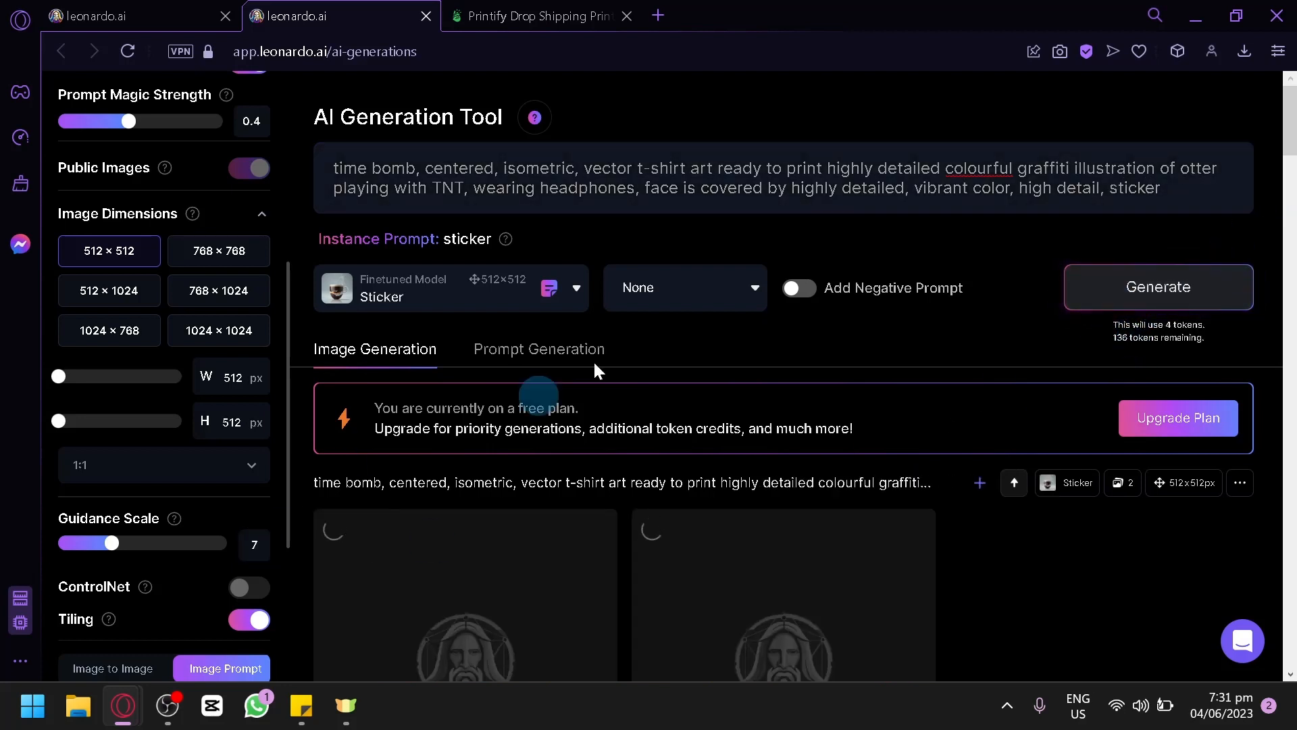
{"action": "scroll", "coordinate": [748, 375], "scroll_direction": "down", "scroll_amount": 15}
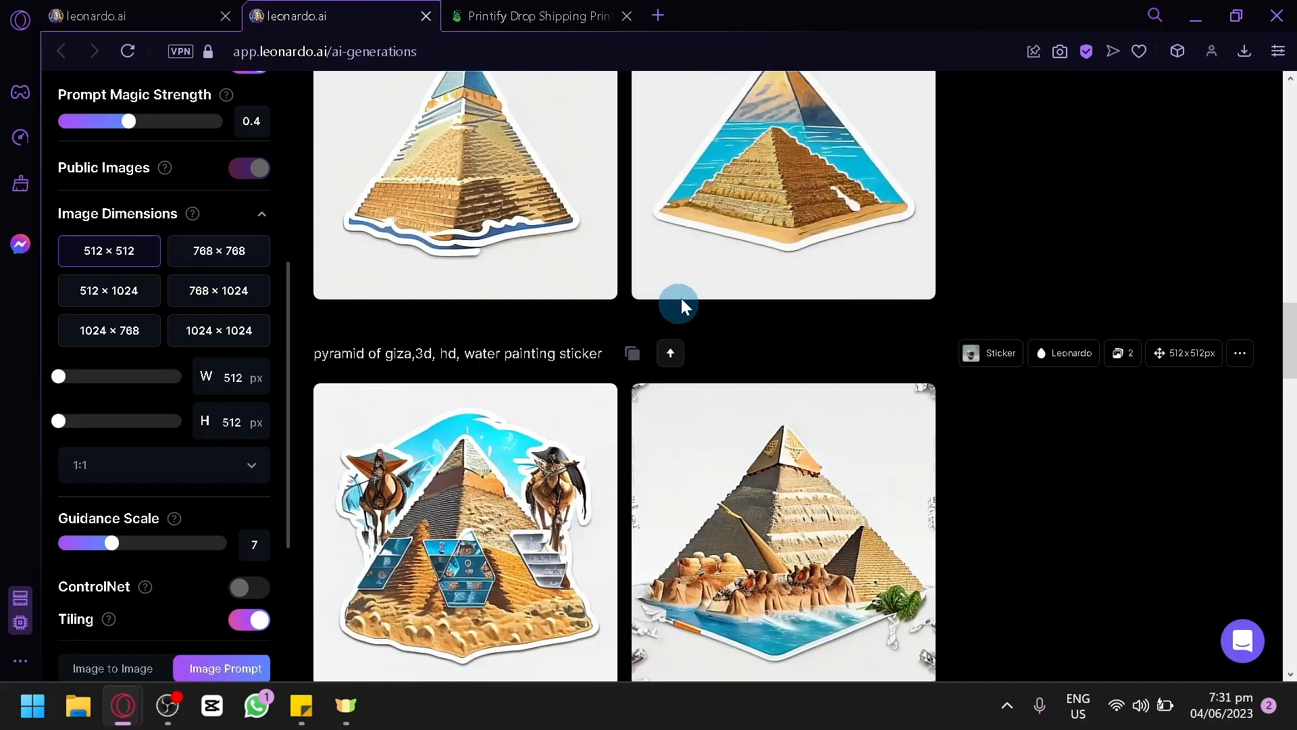
{"action": "scroll", "coordinate": [874, 350], "scroll_direction": "up", "scroll_amount": 15}
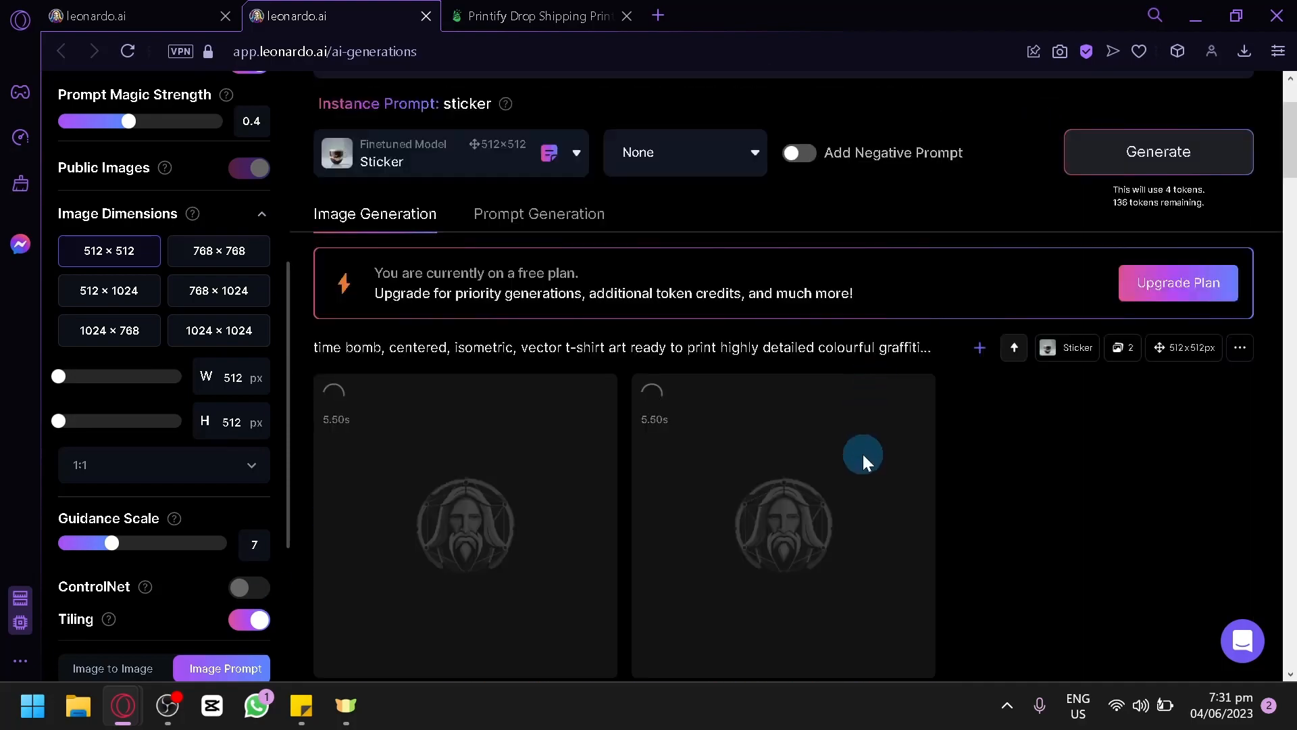
{"action": "scroll", "coordinate": [832, 457], "scroll_direction": "down", "scroll_amount": 2}
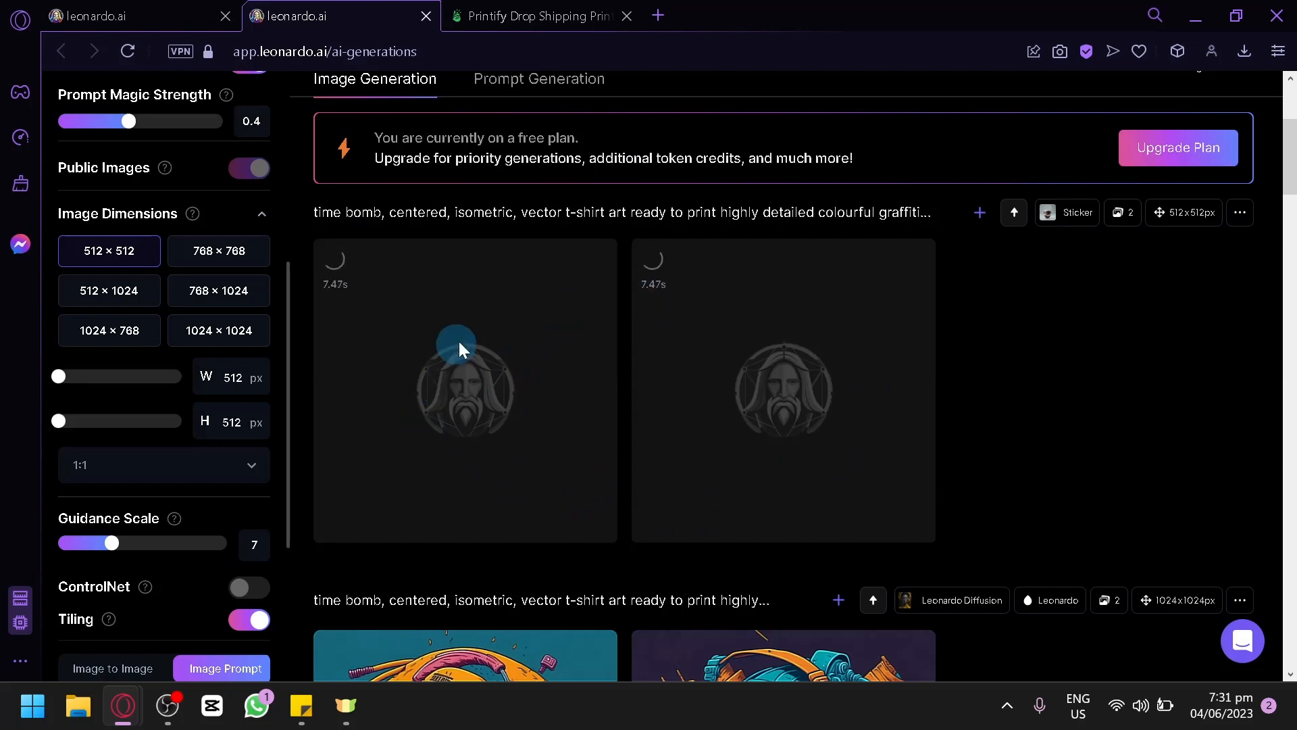
Step: Switch to Printify and browse the men's T-shirts category of the catalog
{"action": "left_click", "coordinate": [535, 15]}
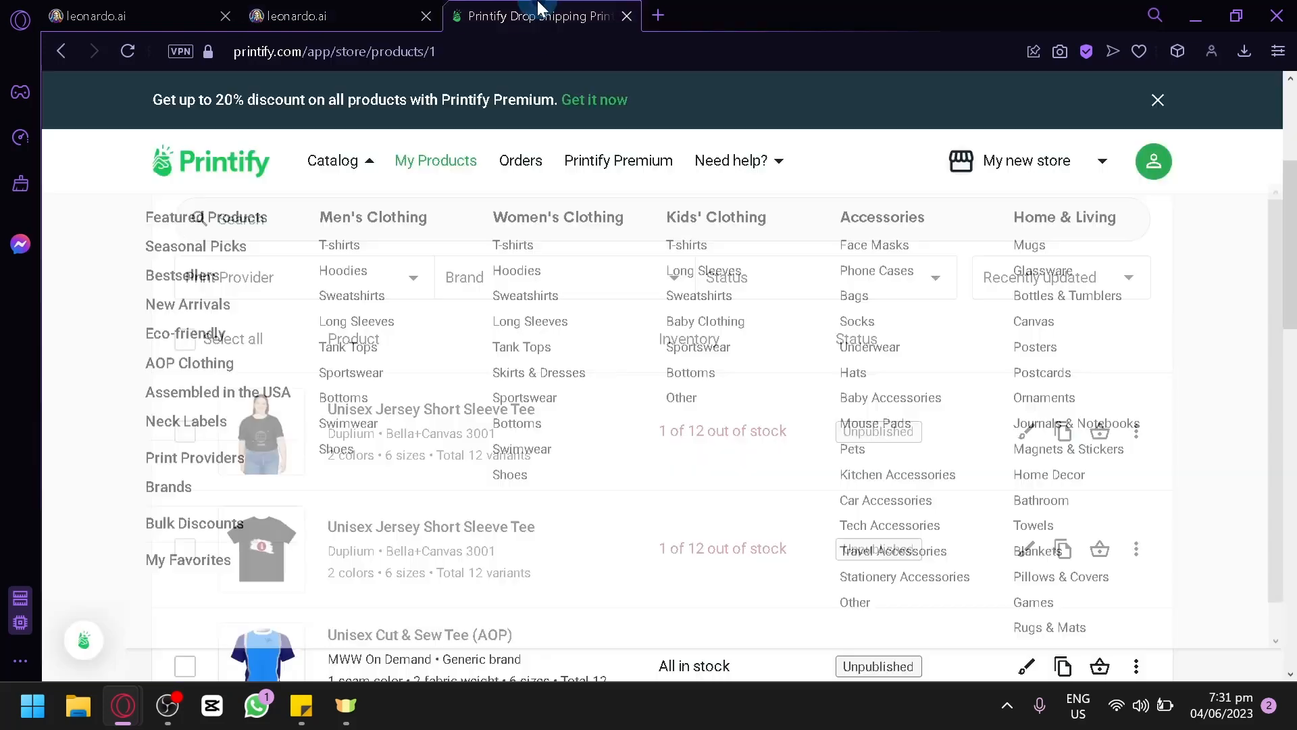
{"action": "left_click", "coordinate": [346, 10]}
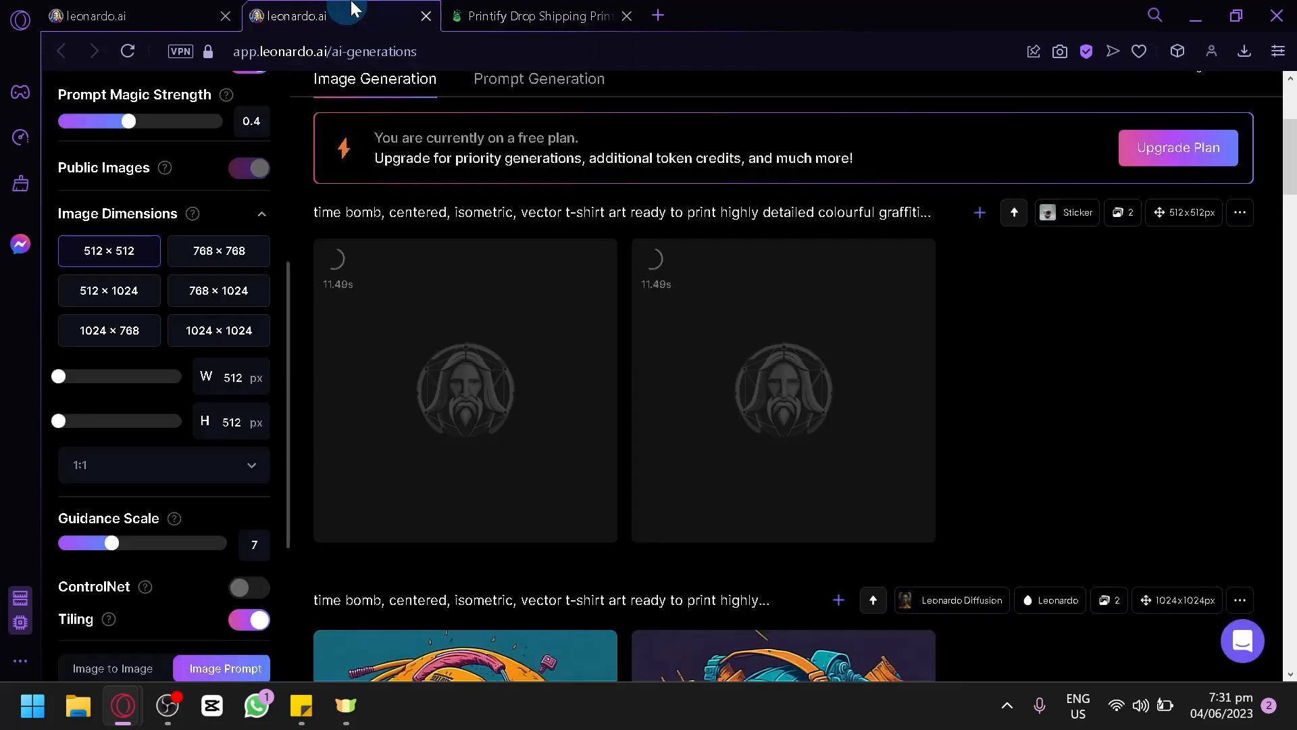
{"action": "left_click", "coordinate": [566, 16]}
{"action": "mouse_move", "coordinate": [308, 188]}
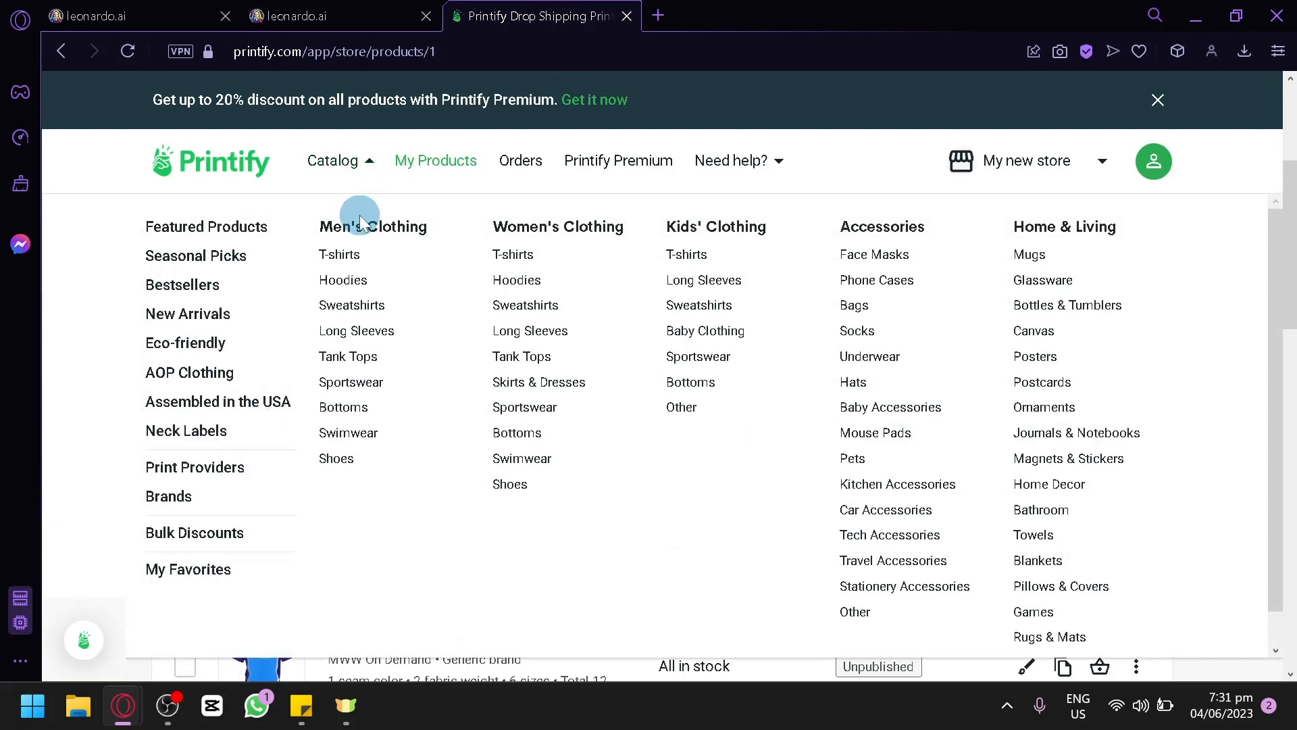
{"action": "left_click", "coordinate": [344, 259]}
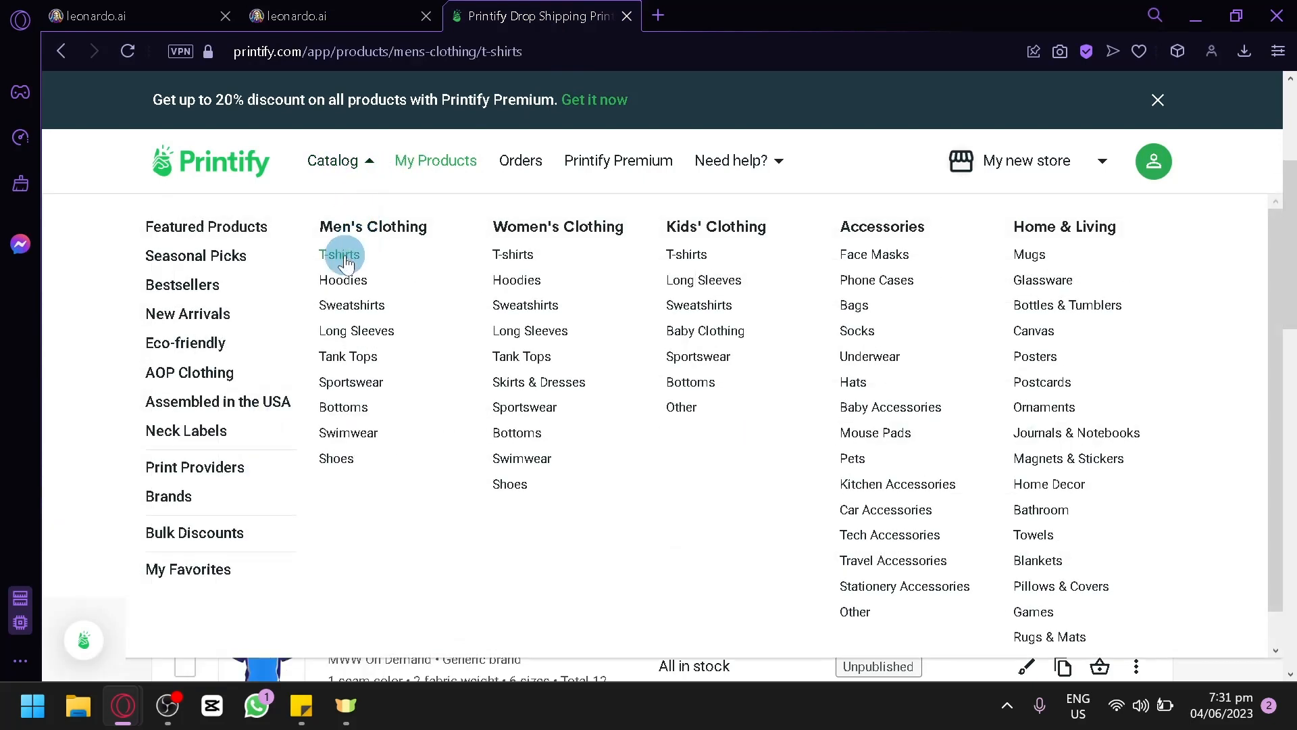
{"action": "scroll", "coordinate": [582, 320], "scroll_direction": "down", "scroll_amount": 4}
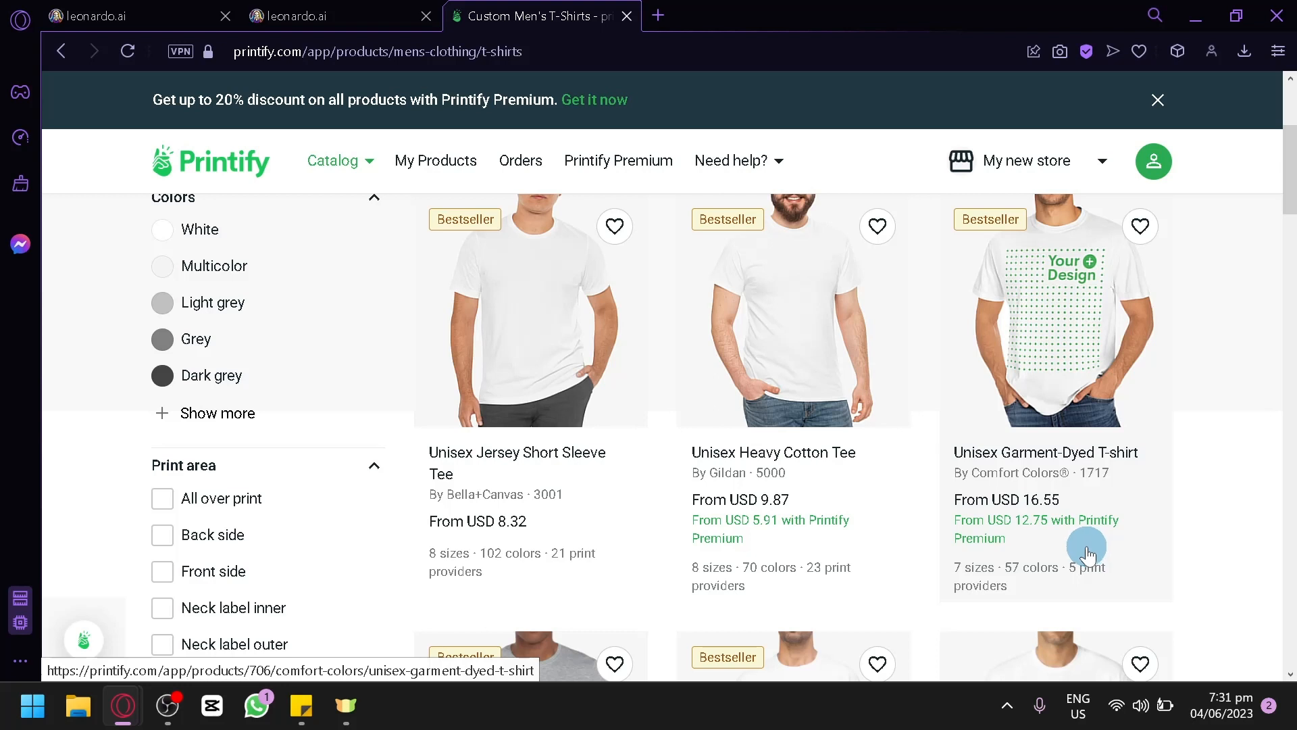
Step: Examine the list of stores linked to the Printify account, including their connection status
{"action": "left_click", "coordinate": [1100, 160]}
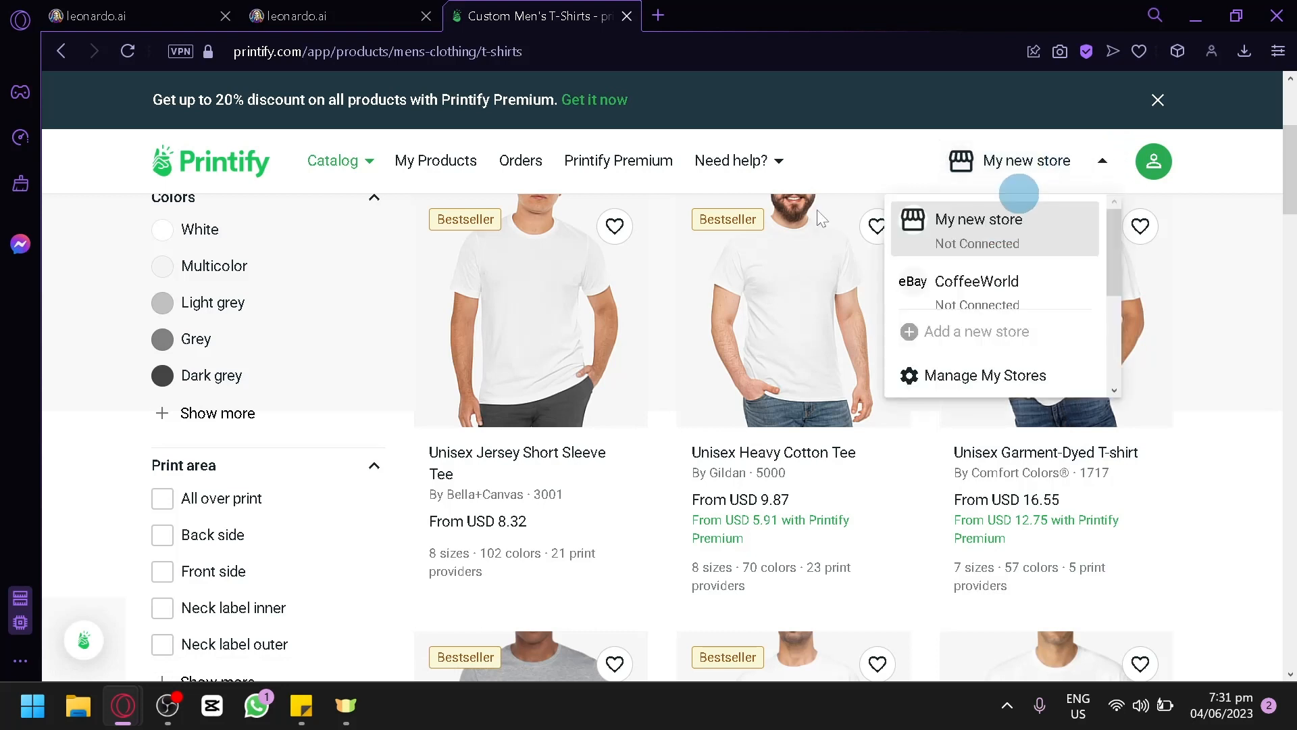
{"action": "scroll", "coordinate": [1043, 269], "scroll_direction": "down", "scroll_amount": 2}
{"action": "scroll", "coordinate": [960, 267], "scroll_direction": "up", "scroll_amount": 2}
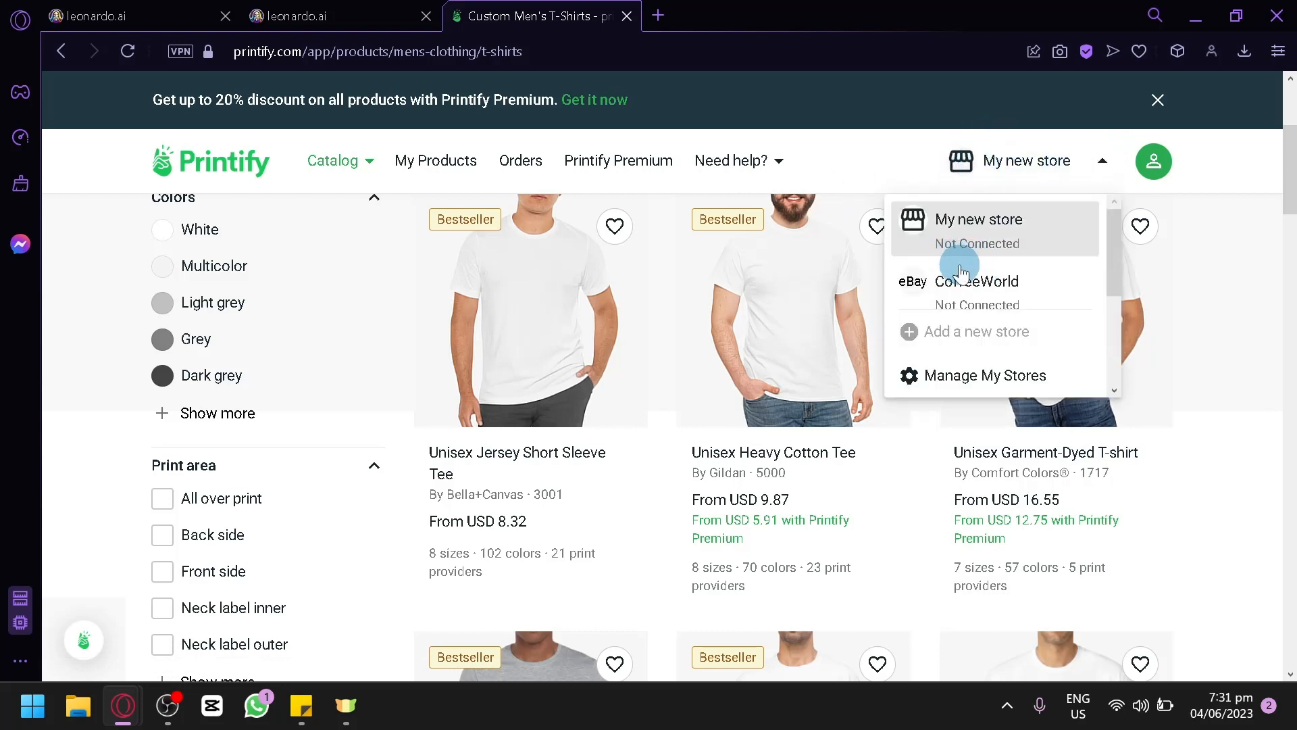
{"action": "scroll", "coordinate": [957, 250], "scroll_direction": "down", "scroll_amount": 2}
{"action": "scroll", "coordinate": [973, 240], "scroll_direction": "down", "scroll_amount": 1}
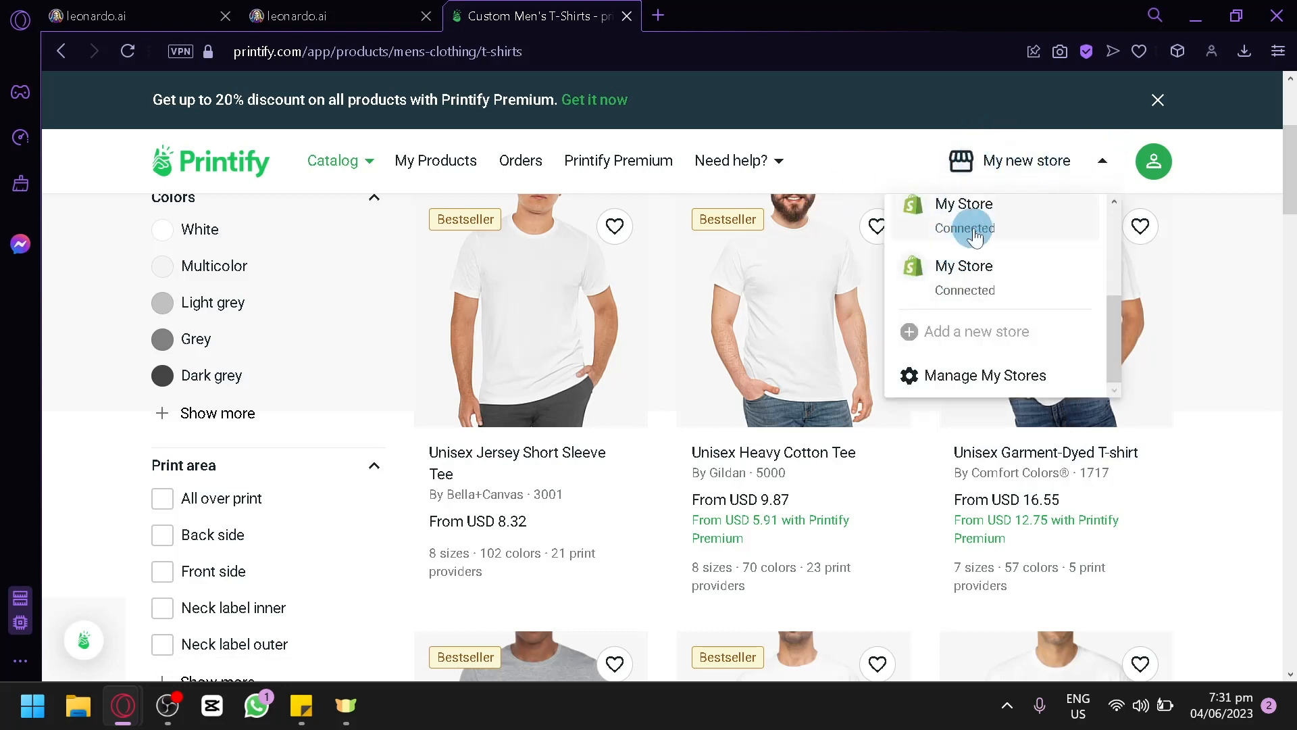
{"action": "left_click", "coordinate": [1210, 318]}
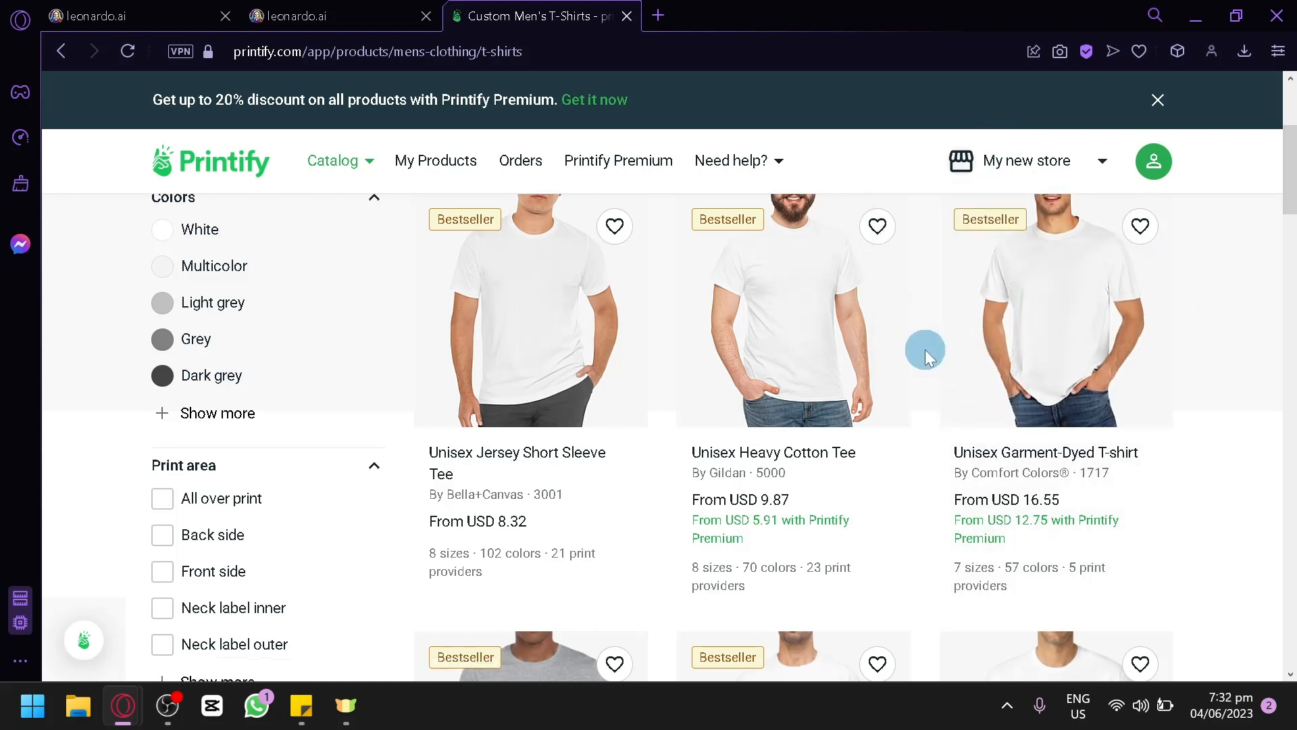
Step: Open the Bella+Canvas 3001 Unisex Jersey Short Sleeve Tee and start designing it with Duplium as print provider
{"action": "left_click", "coordinate": [534, 362]}
{"action": "mouse_move", "coordinate": [332, 161]}
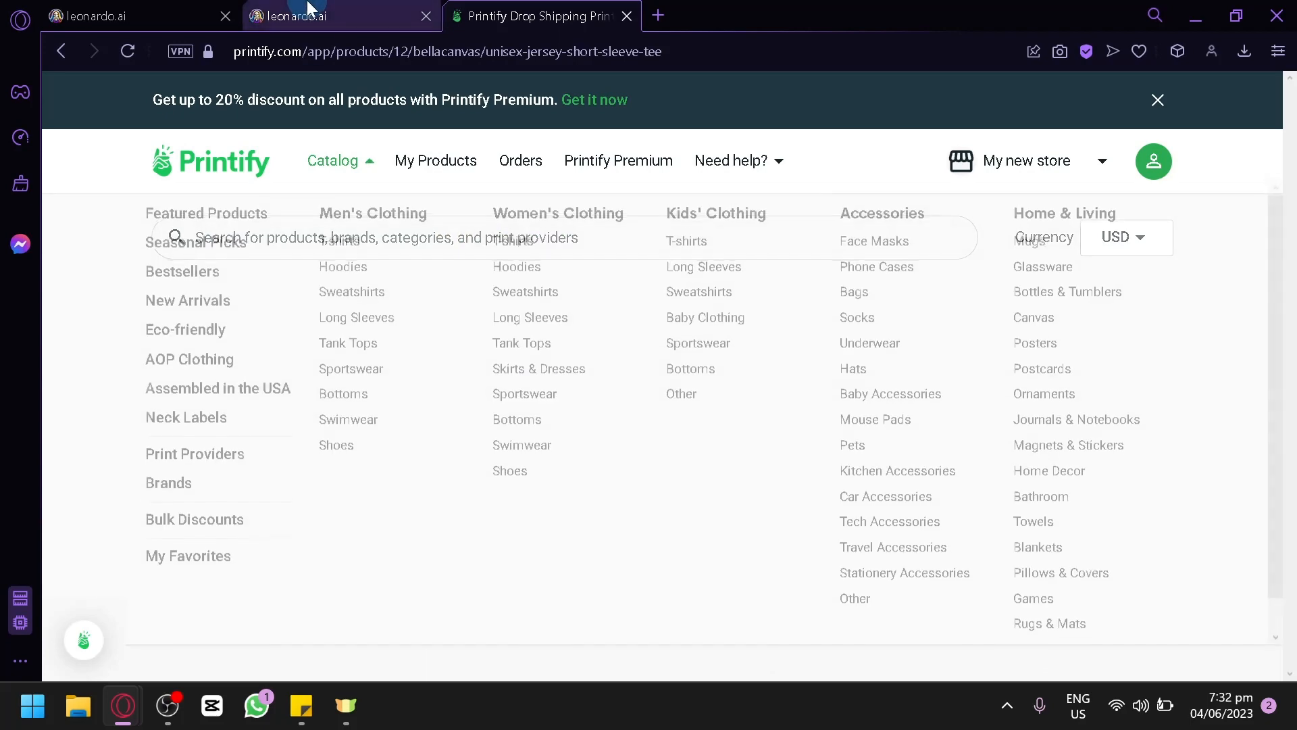
{"action": "scroll", "coordinate": [1055, 485], "scroll_direction": "down", "scroll_amount": 1}
{"action": "scroll", "coordinate": [1217, 581], "scroll_direction": "up", "scroll_amount": 1}
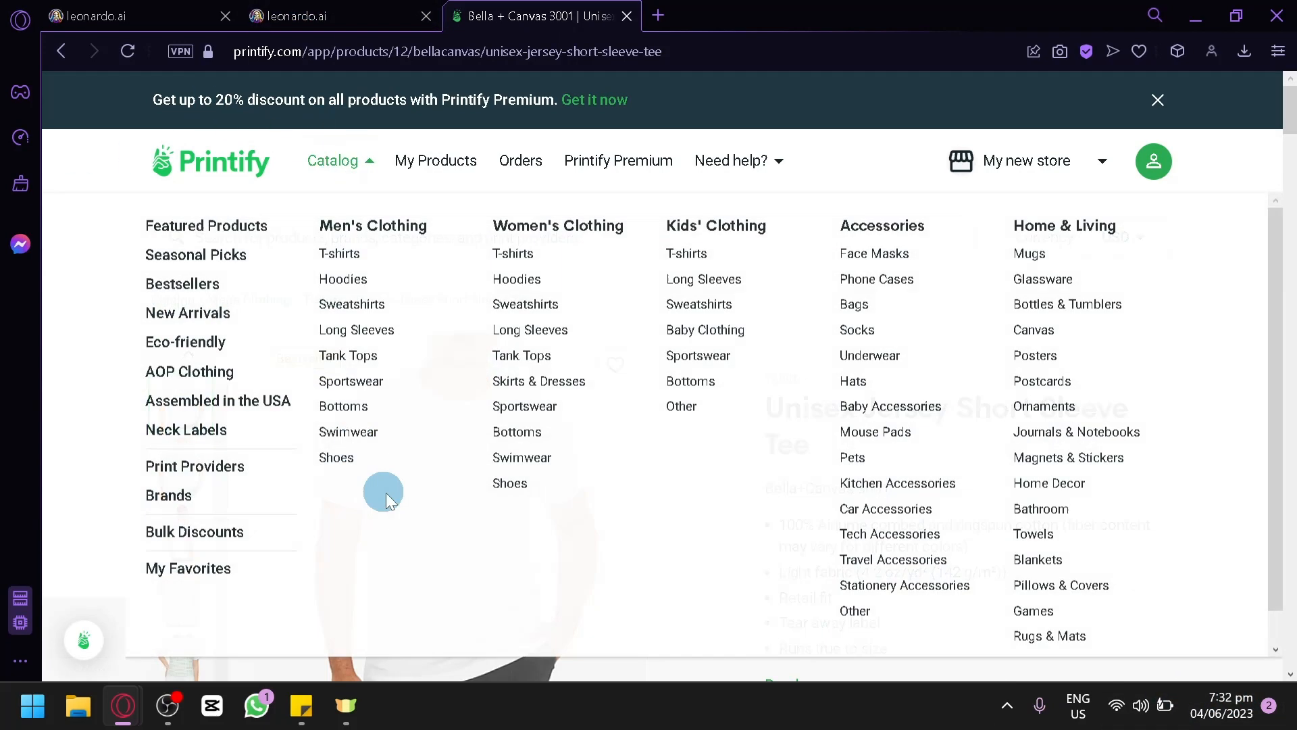
{"action": "scroll", "coordinate": [473, 588], "scroll_direction": "down", "scroll_amount": 8}
{"action": "scroll", "coordinate": [1004, 484], "scroll_direction": "up", "scroll_amount": 2}
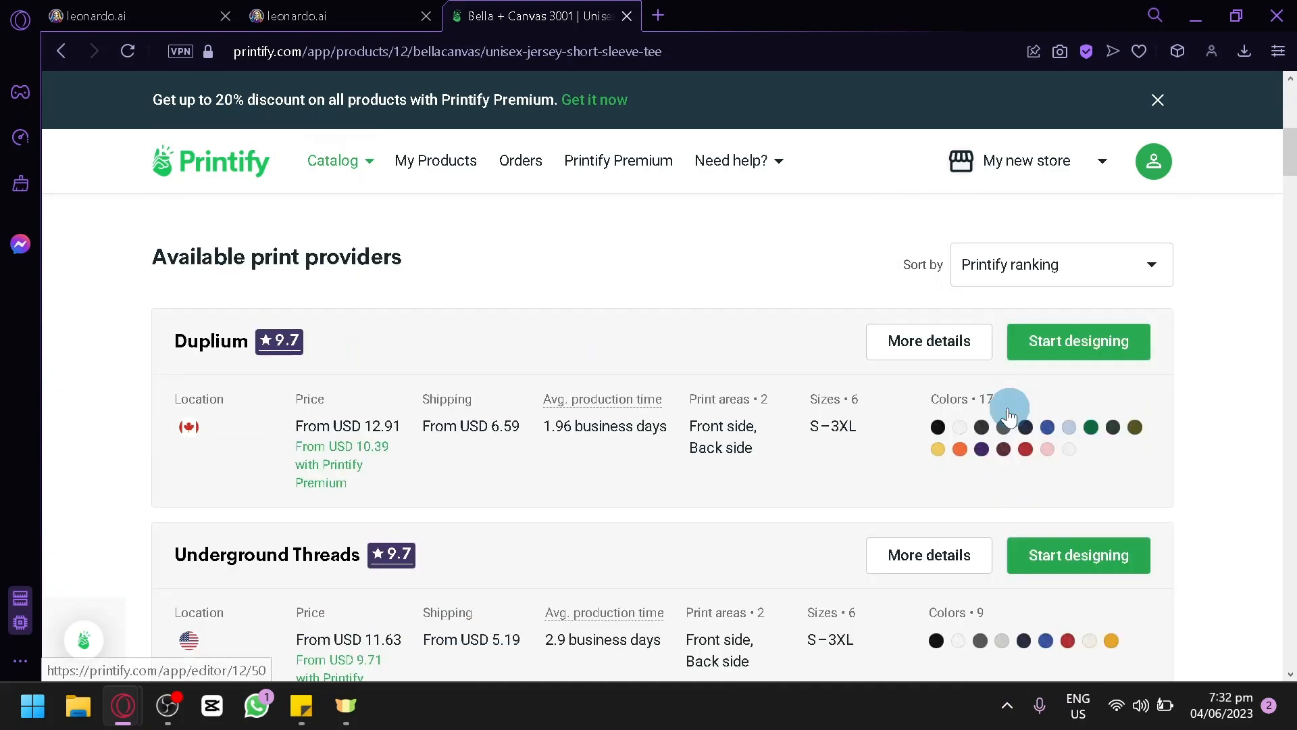
{"action": "left_click", "coordinate": [1052, 341]}
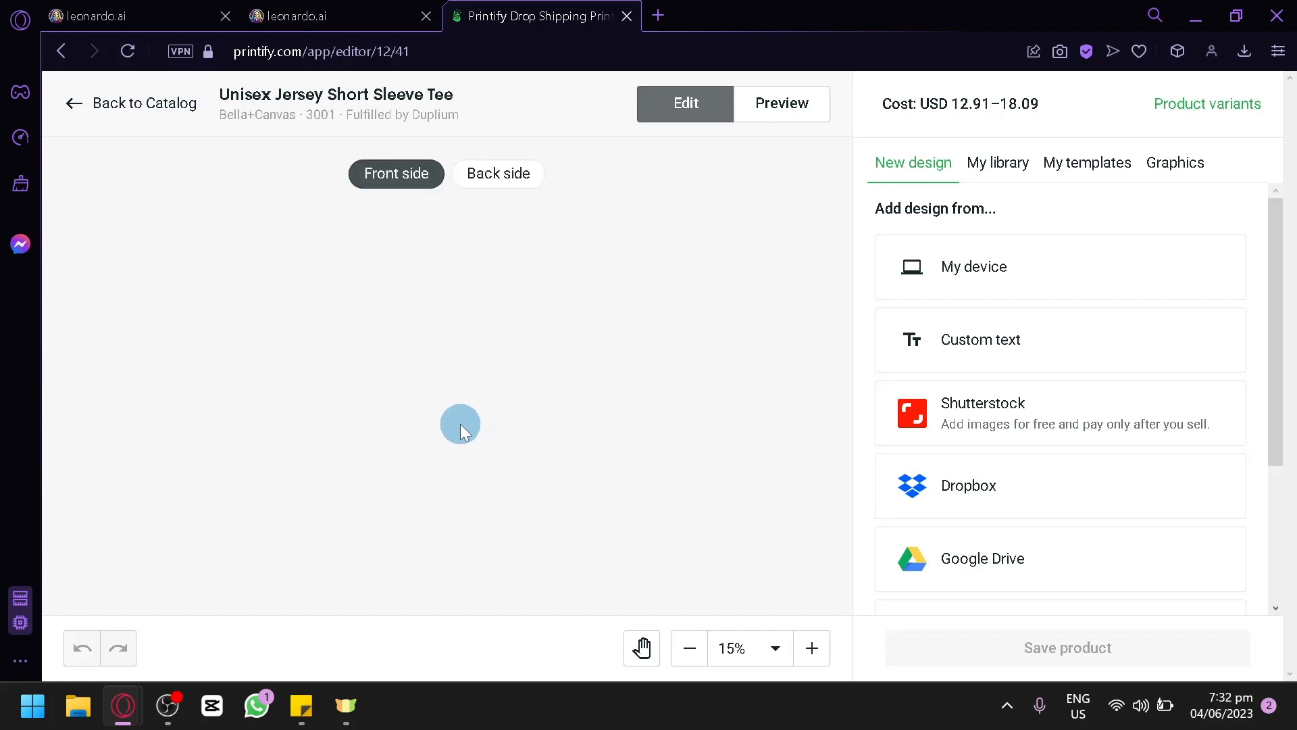
Step: Return to Leonardo.Ai and compare the Sticker model images with the earlier Leonardo Diffusion otter images
{"action": "left_click", "coordinate": [368, 10]}
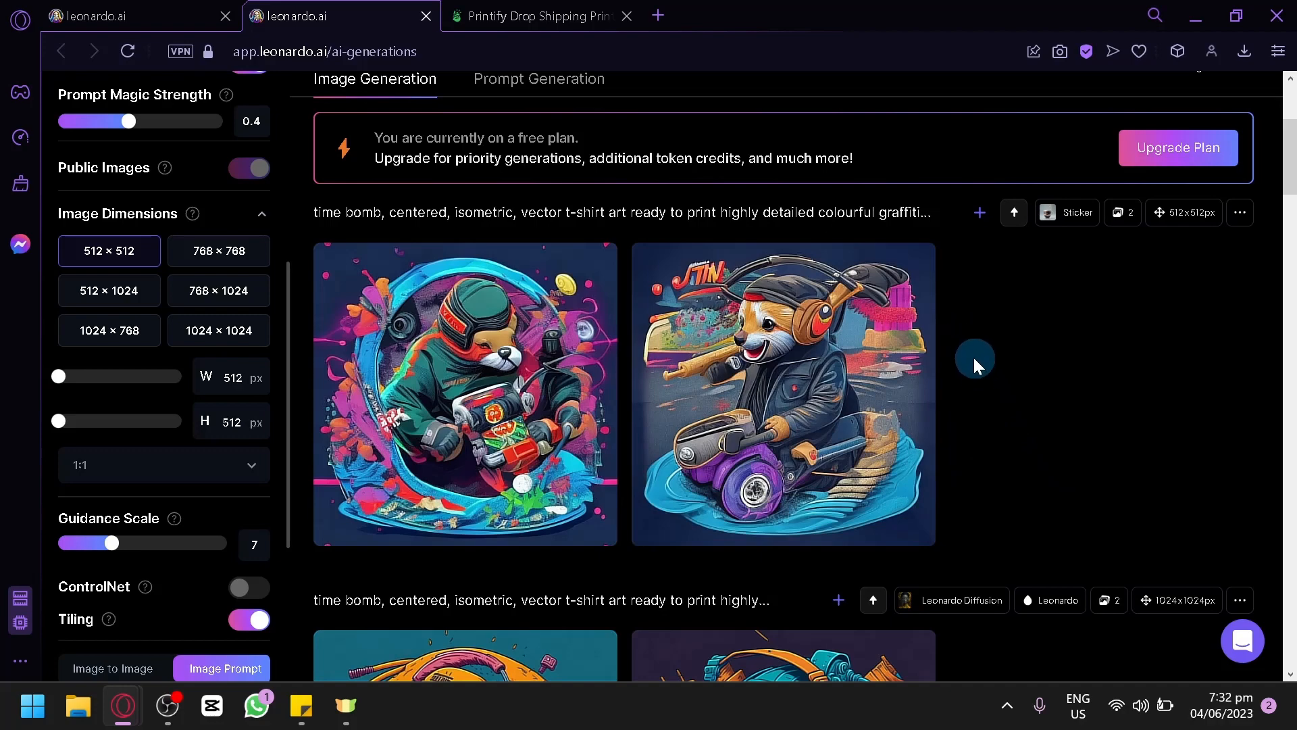
{"action": "scroll", "coordinate": [975, 371], "scroll_direction": "down", "scroll_amount": 8}
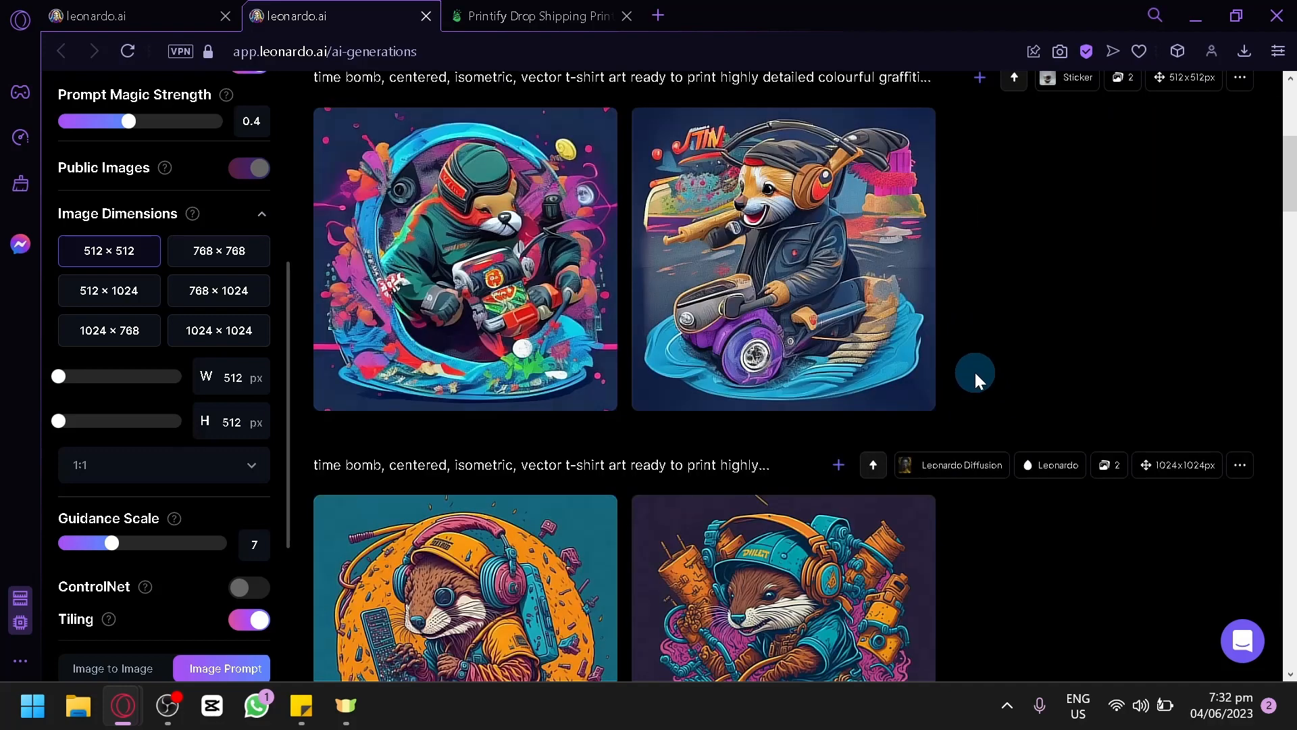
{"action": "scroll", "coordinate": [751, 464], "scroll_direction": "down", "scroll_amount": 4}
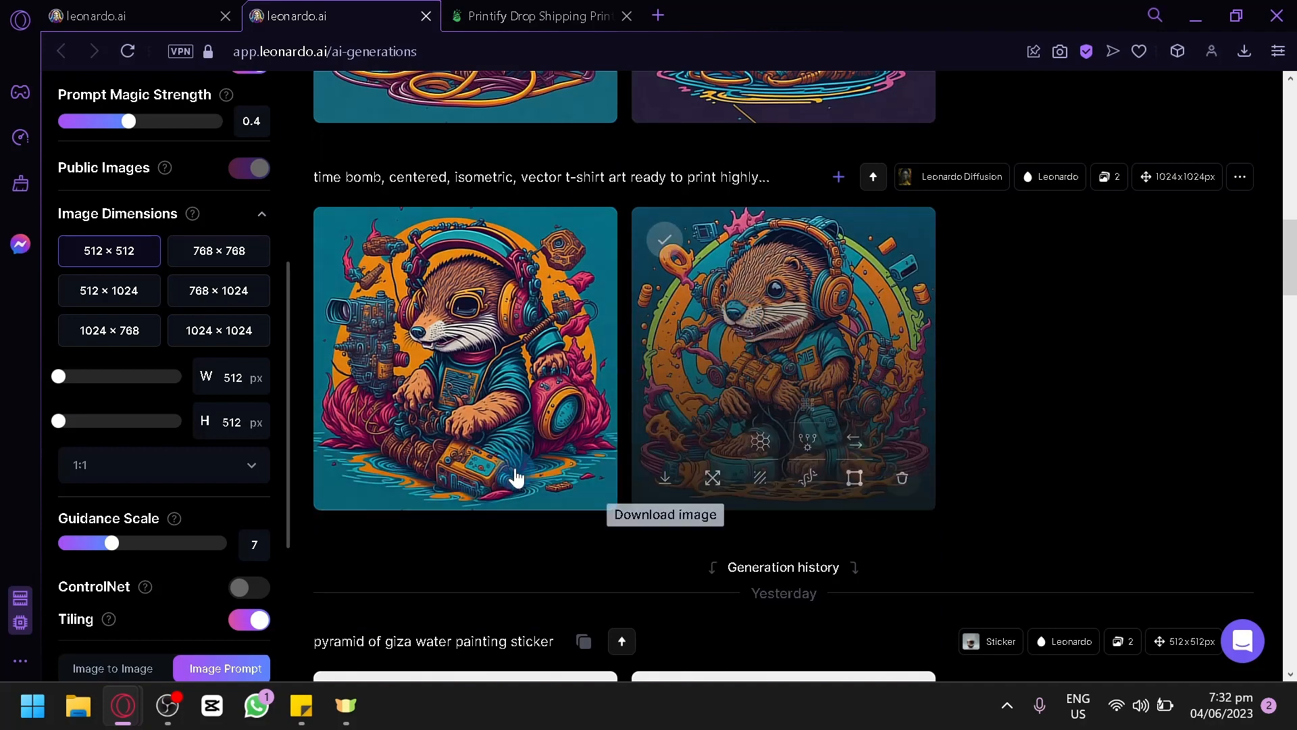
{"action": "scroll", "coordinate": [608, 468], "scroll_direction": "up", "scroll_amount": 6}
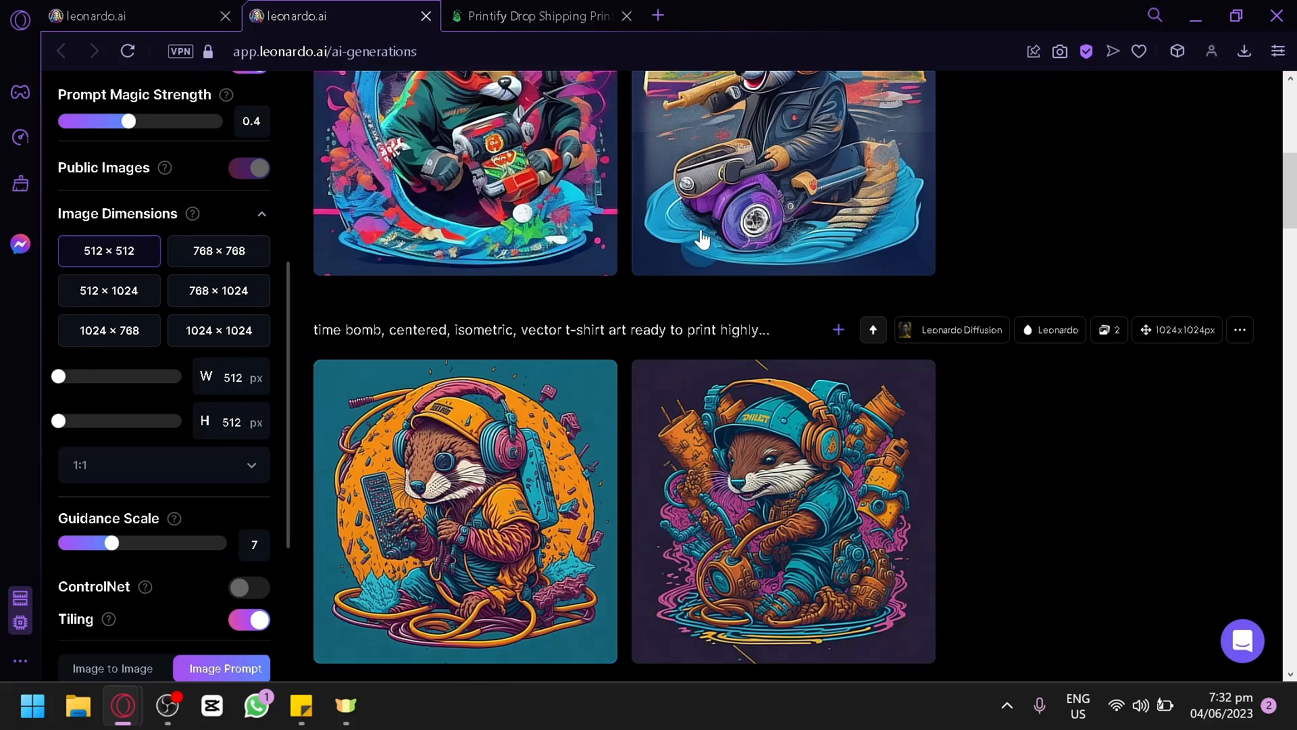
{"action": "scroll", "coordinate": [801, 307], "scroll_direction": "up", "scroll_amount": 4}
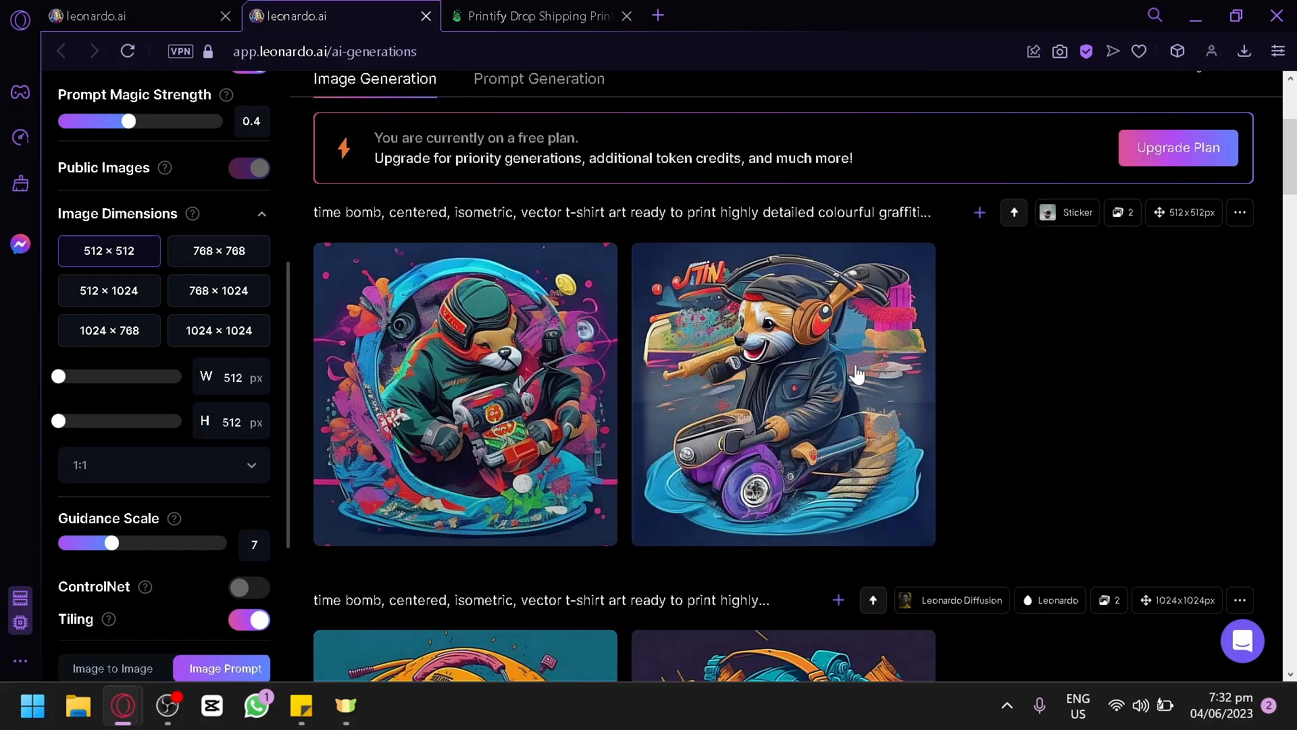
{"action": "scroll", "coordinate": [855, 378], "scroll_direction": "down", "scroll_amount": 2}
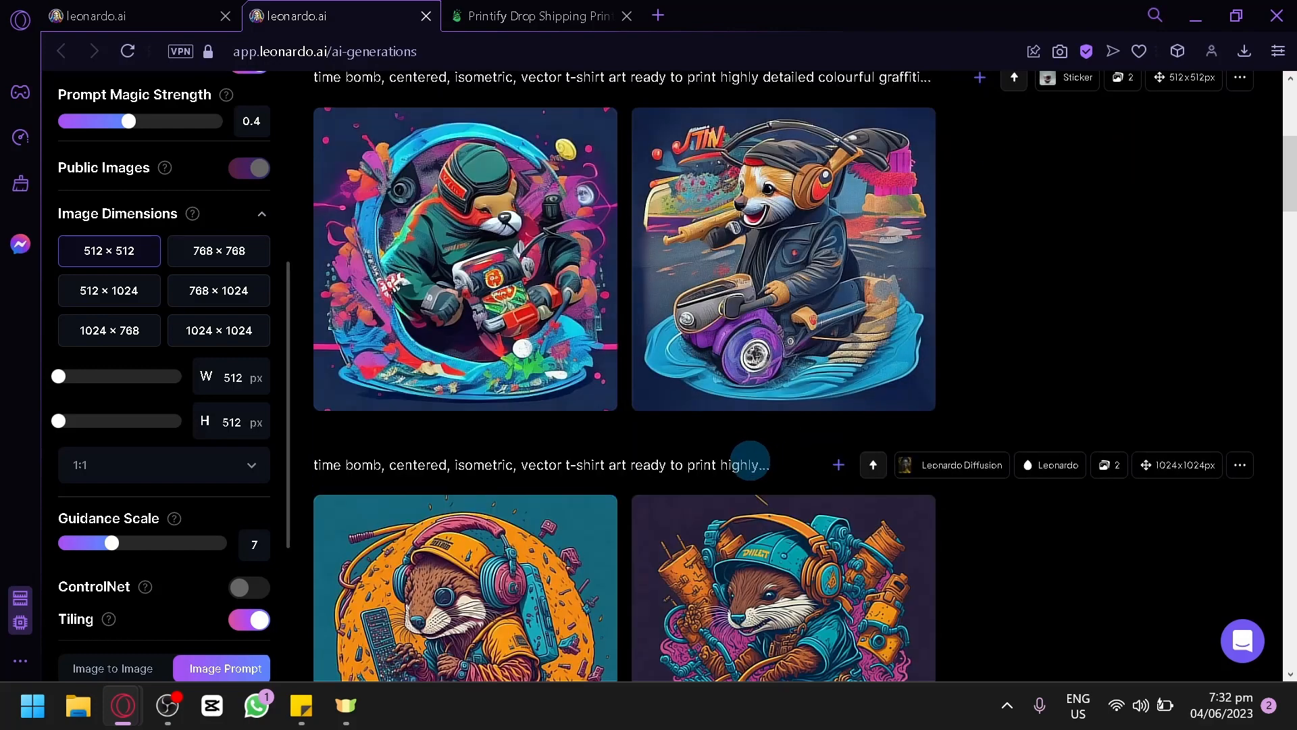
{"action": "scroll", "coordinate": [750, 465], "scroll_direction": "down", "scroll_amount": 4}
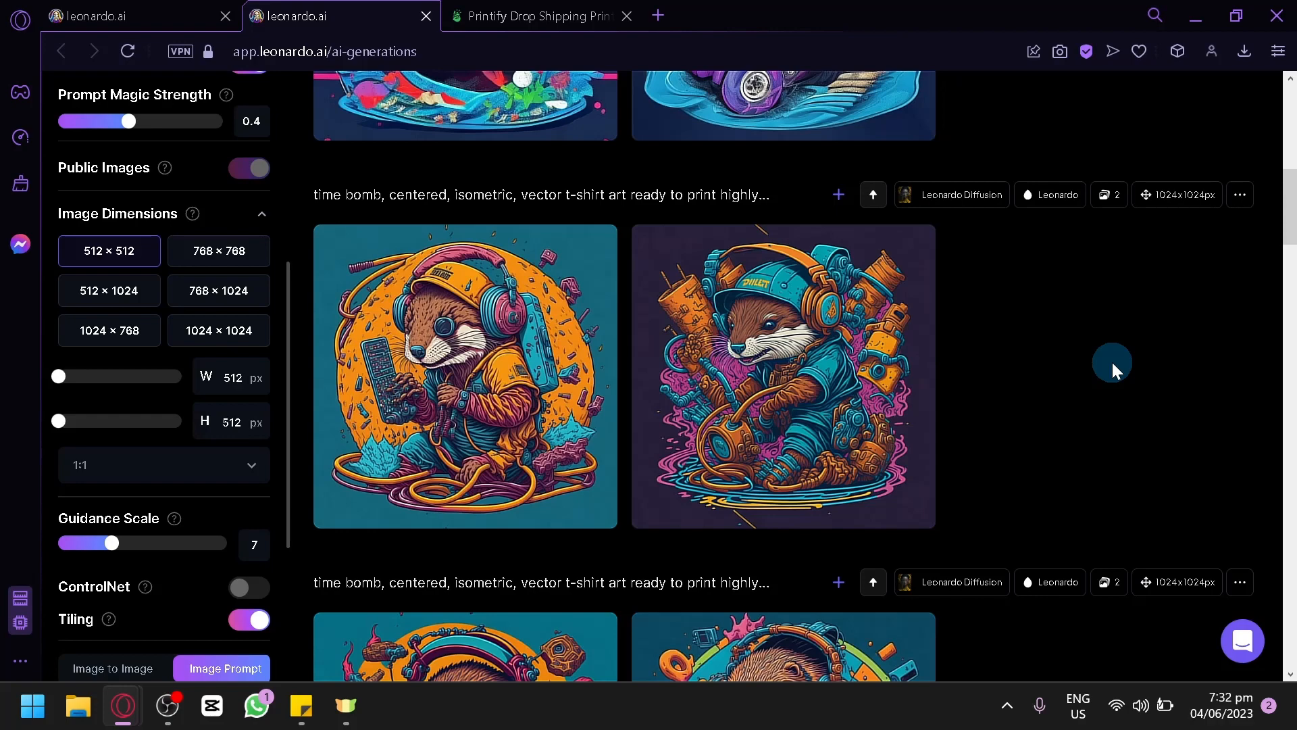
Step: Download the second otter image from the first Leonardo Diffusion generation, the one with the green and orange circle behind it
{"action": "scroll", "coordinate": [1112, 362], "scroll_direction": "down", "scroll_amount": 4}
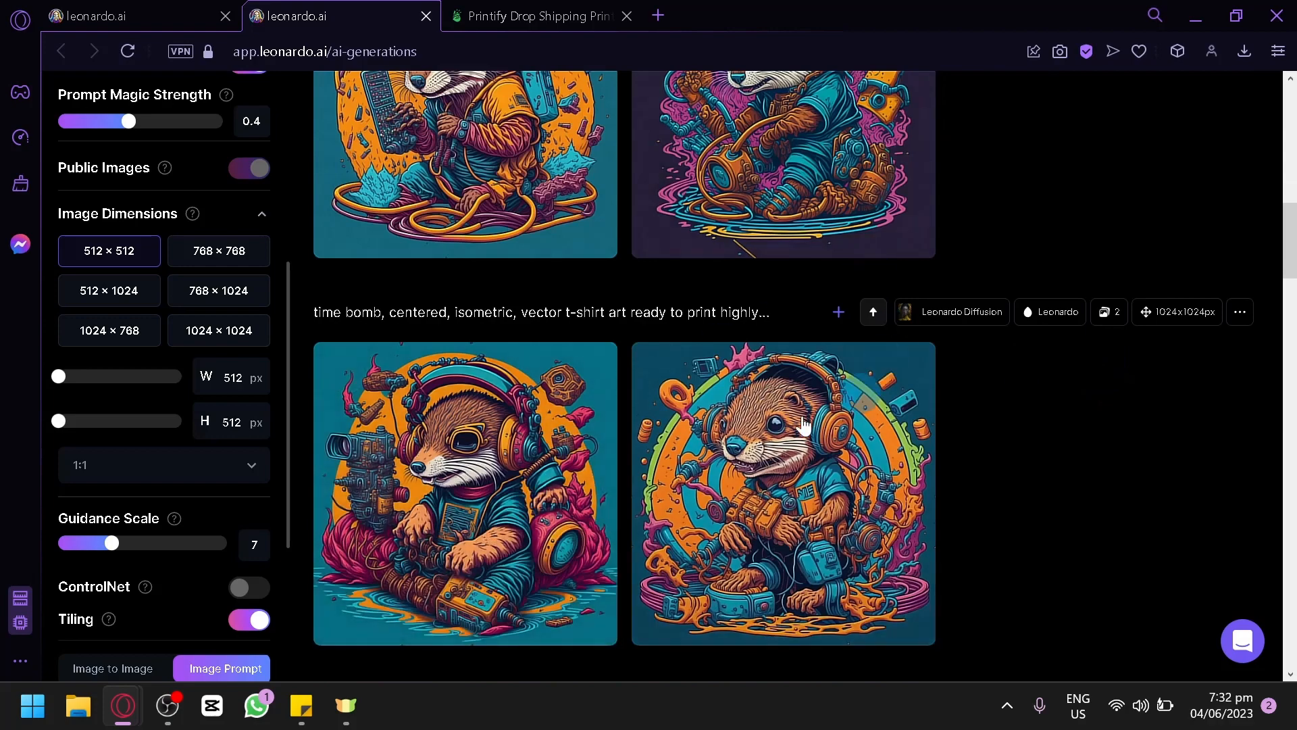
{"action": "scroll", "coordinate": [784, 365], "scroll_direction": "down", "scroll_amount": 4}
{"action": "scroll", "coordinate": [662, 391], "scroll_direction": "up", "scroll_amount": 2}
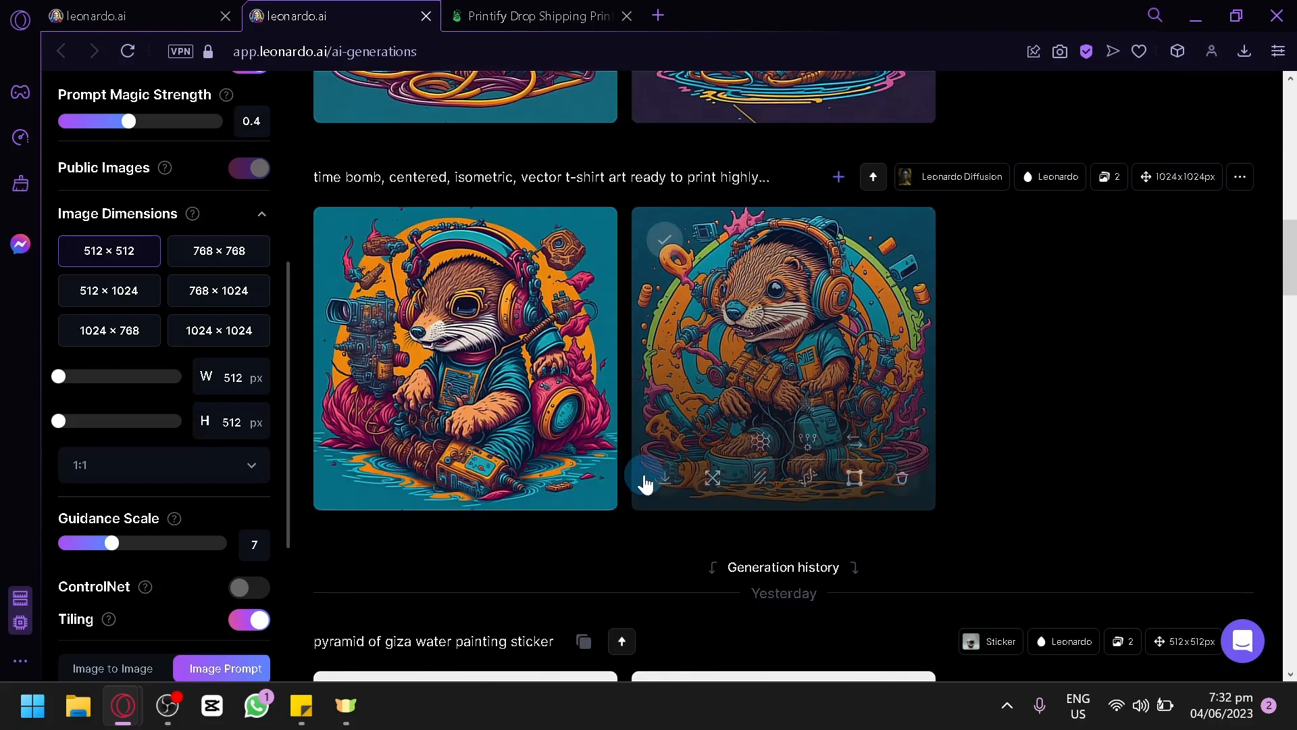
{"action": "left_click", "coordinate": [667, 478]}
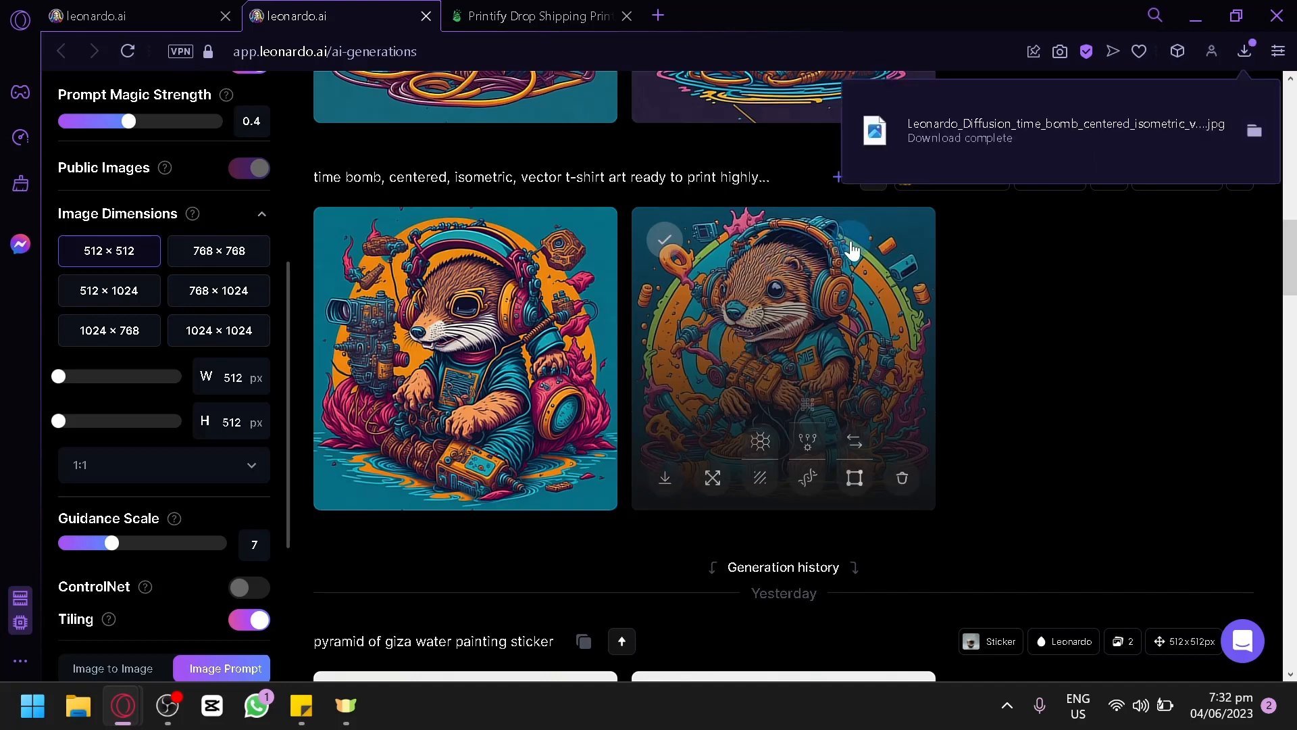
Step: Open Canva in a new browser tab and revisit the Printify T-shirt editor
{"action": "left_click", "coordinate": [659, 16]}
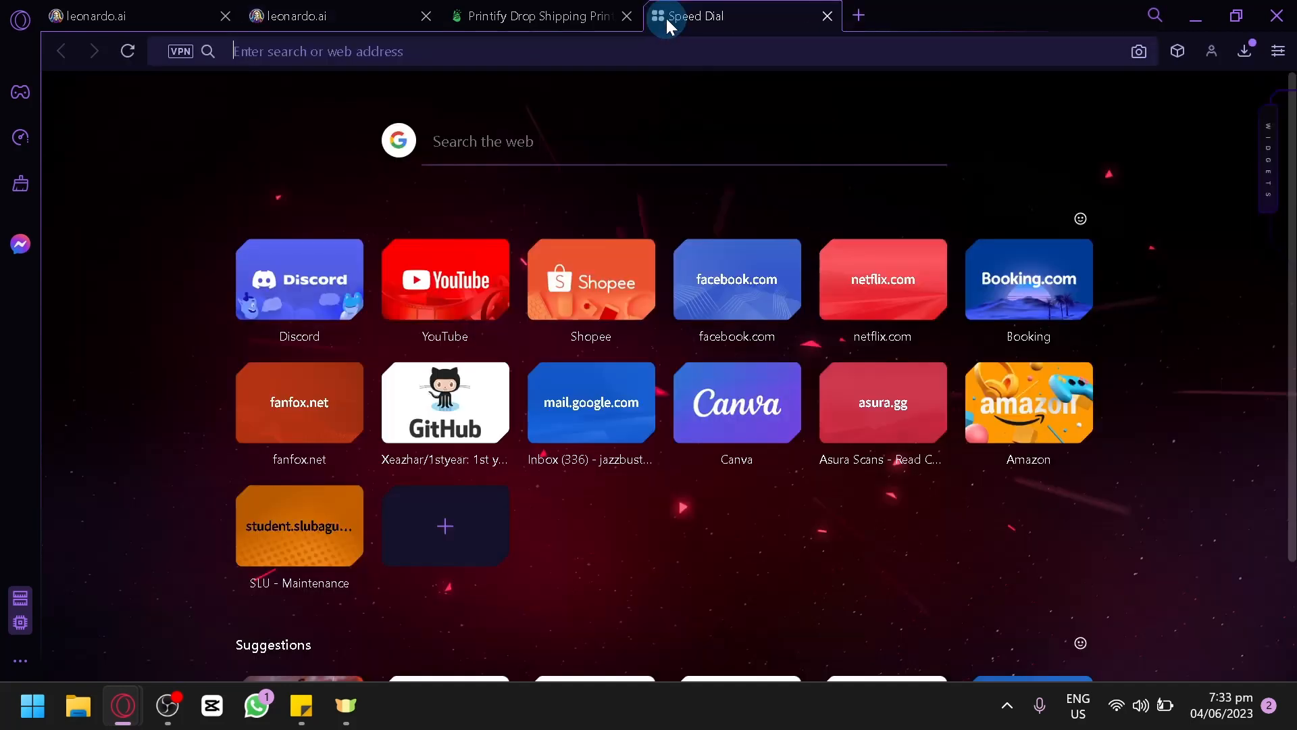
{"action": "type", "text": "can"}
{"action": "key", "text": "Return"}
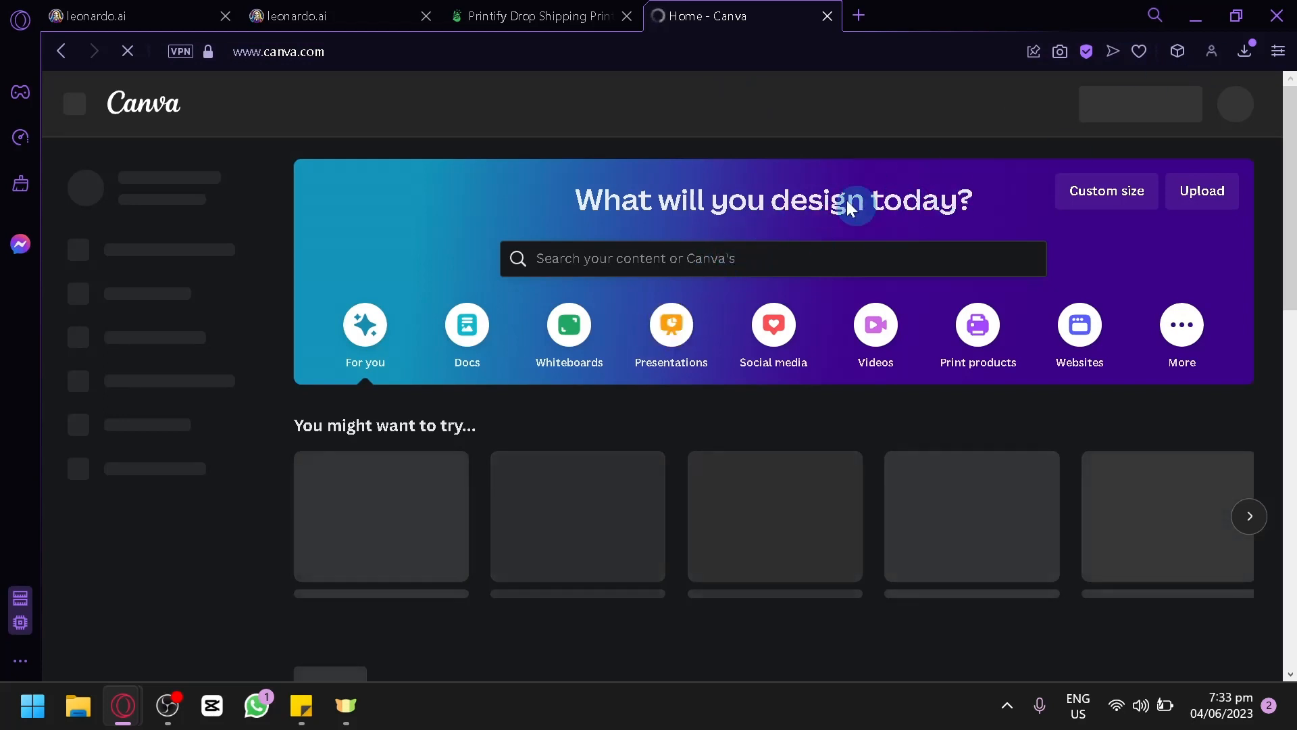
{"action": "left_click", "coordinate": [550, 14]}
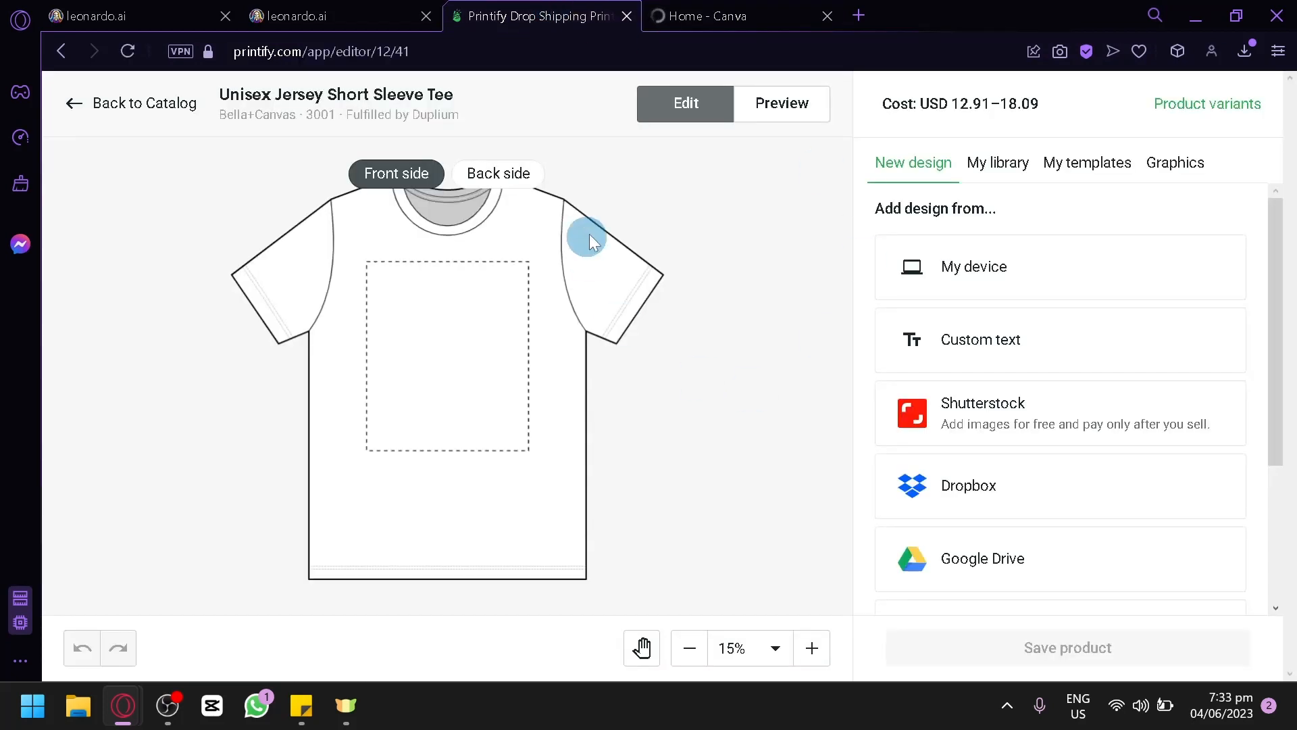
Step: Switch to Canva, remove the background of the otter photo in the Instagram Post design, and enlarge it to fill the page
{"action": "left_click", "coordinate": [782, 9]}
{"action": "left_click_drag", "start_coordinate": [964, 485], "coordinate": [1020, 541]}
{"action": "left_click_drag", "start_coordinate": [925, 484], "coordinate": [912, 460]}
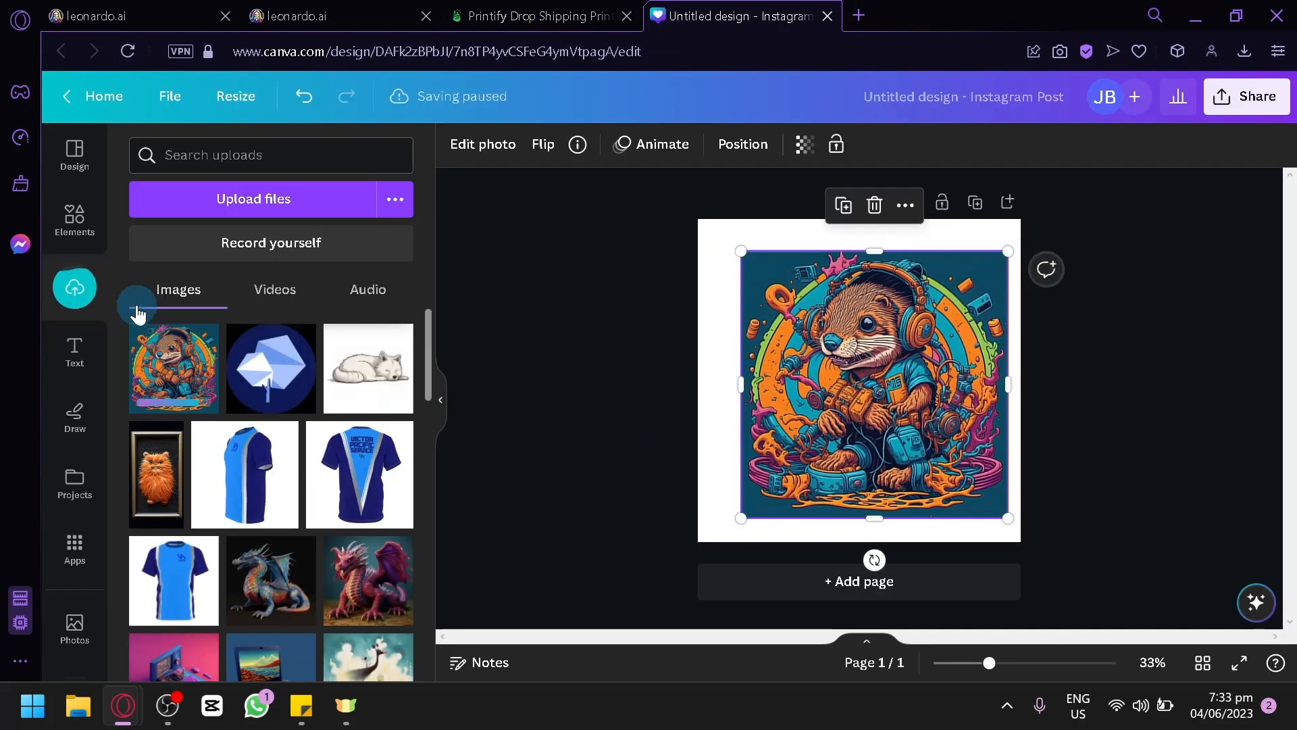
{"action": "left_click", "coordinate": [473, 161]}
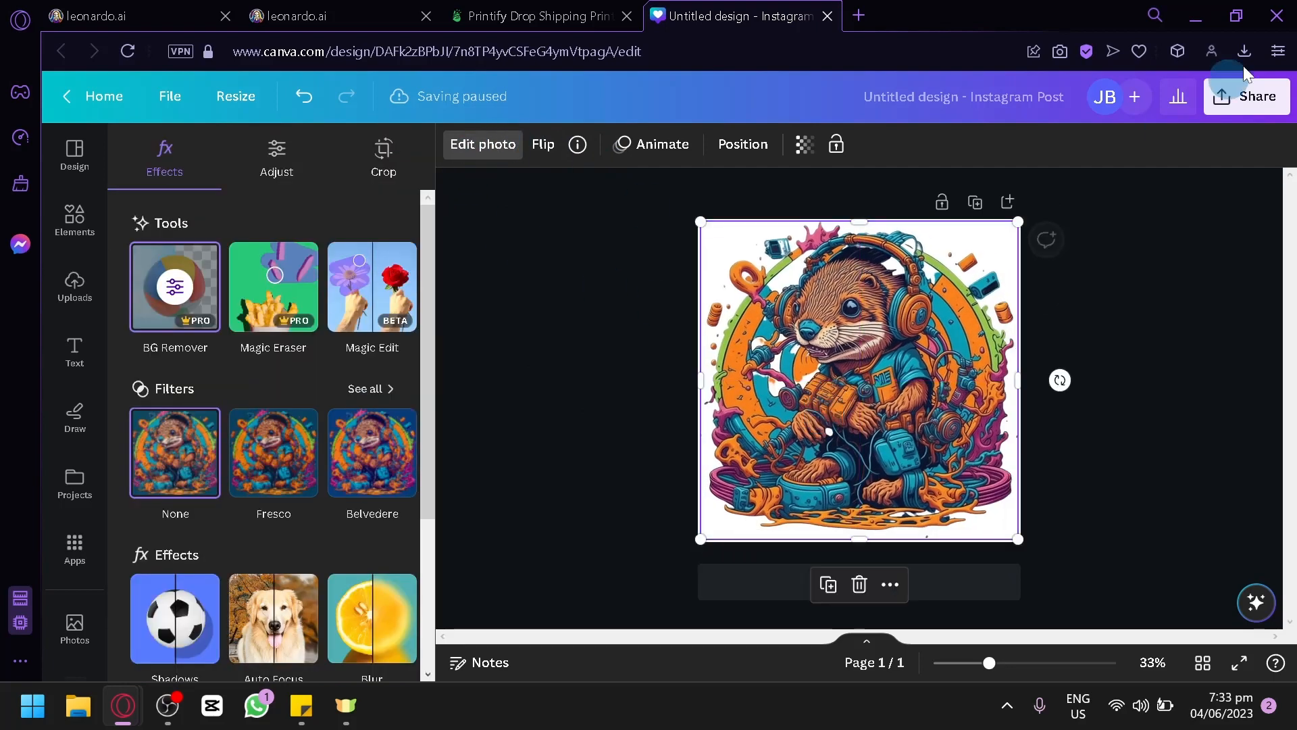
Step: Download the Canva design as a PNG with a transparent background
{"action": "left_click", "coordinate": [1273, 105]}
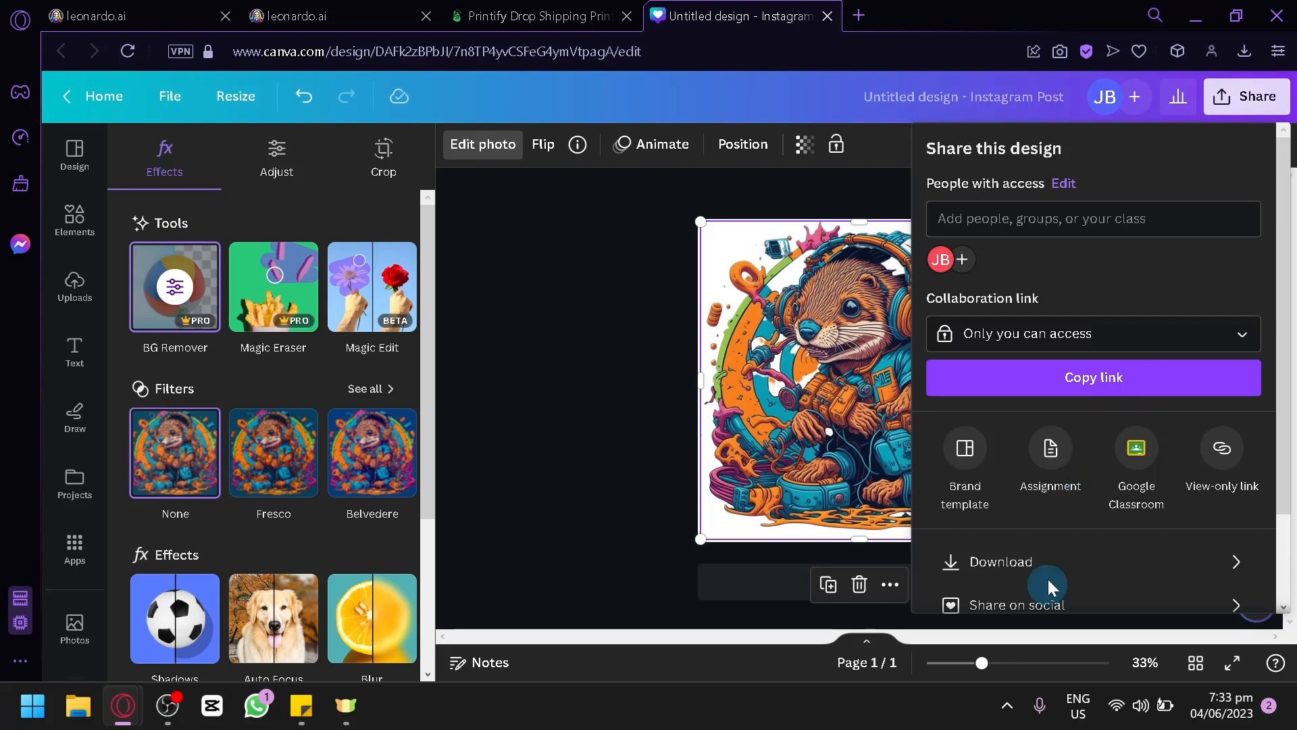
{"action": "left_click", "coordinate": [1051, 567]}
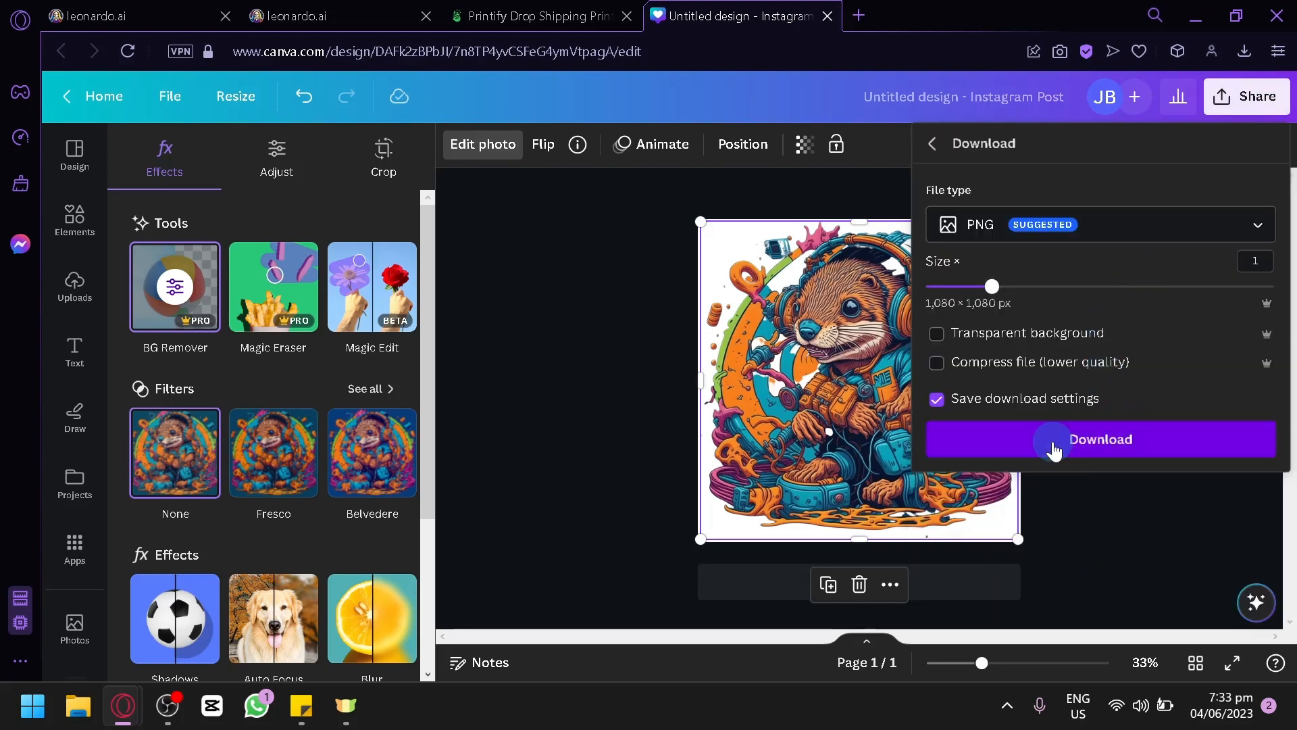
{"action": "left_click", "coordinate": [954, 337]}
{"action": "left_click", "coordinate": [999, 440]}
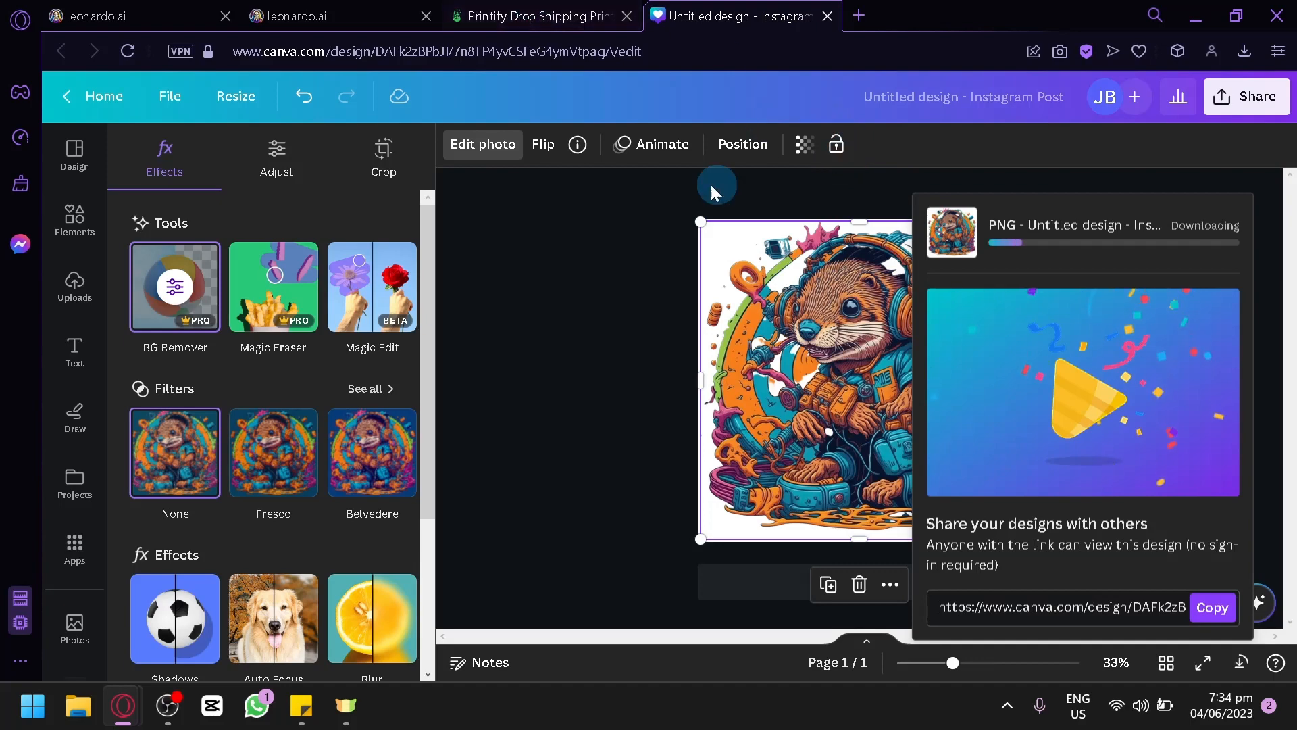
Step: Return to the Printify editor and add the downloaded Untitled design.png to the T-shirt's front print area
{"action": "left_click", "coordinate": [540, 16]}
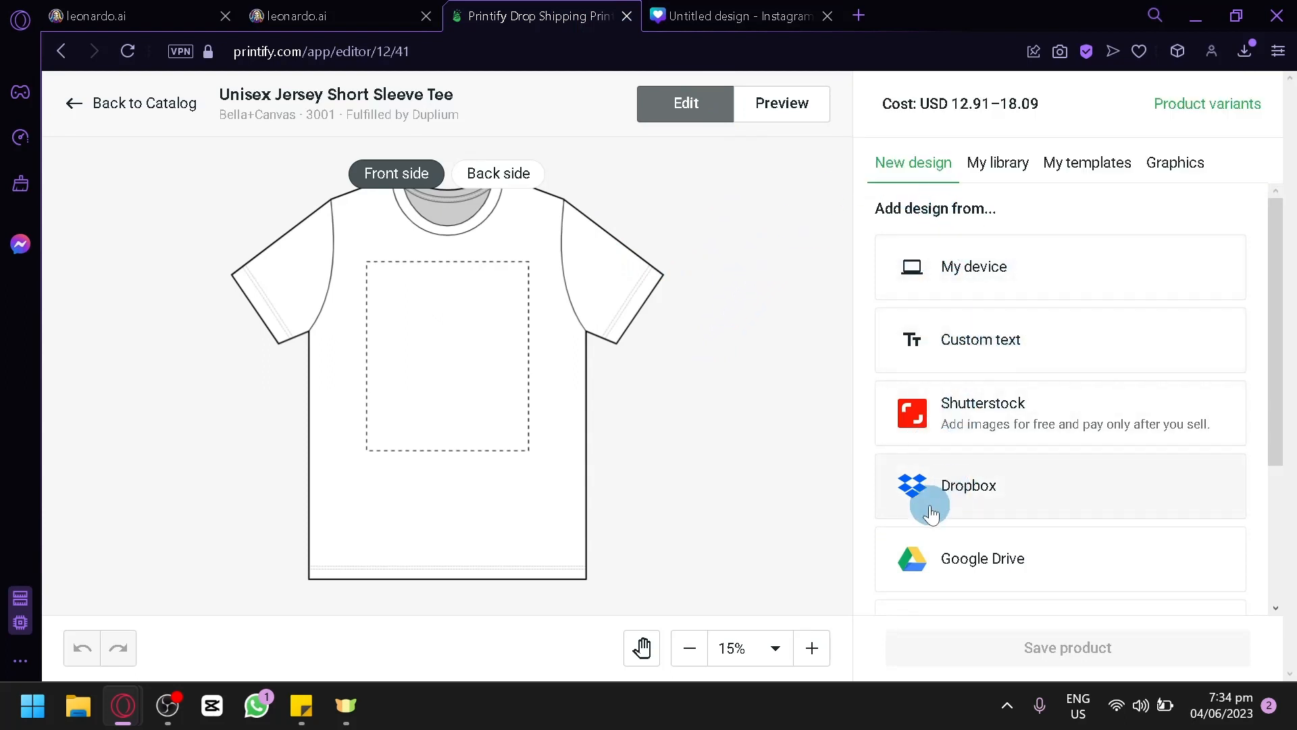
{"action": "scroll", "coordinate": [971, 463], "scroll_direction": "down", "scroll_amount": 2}
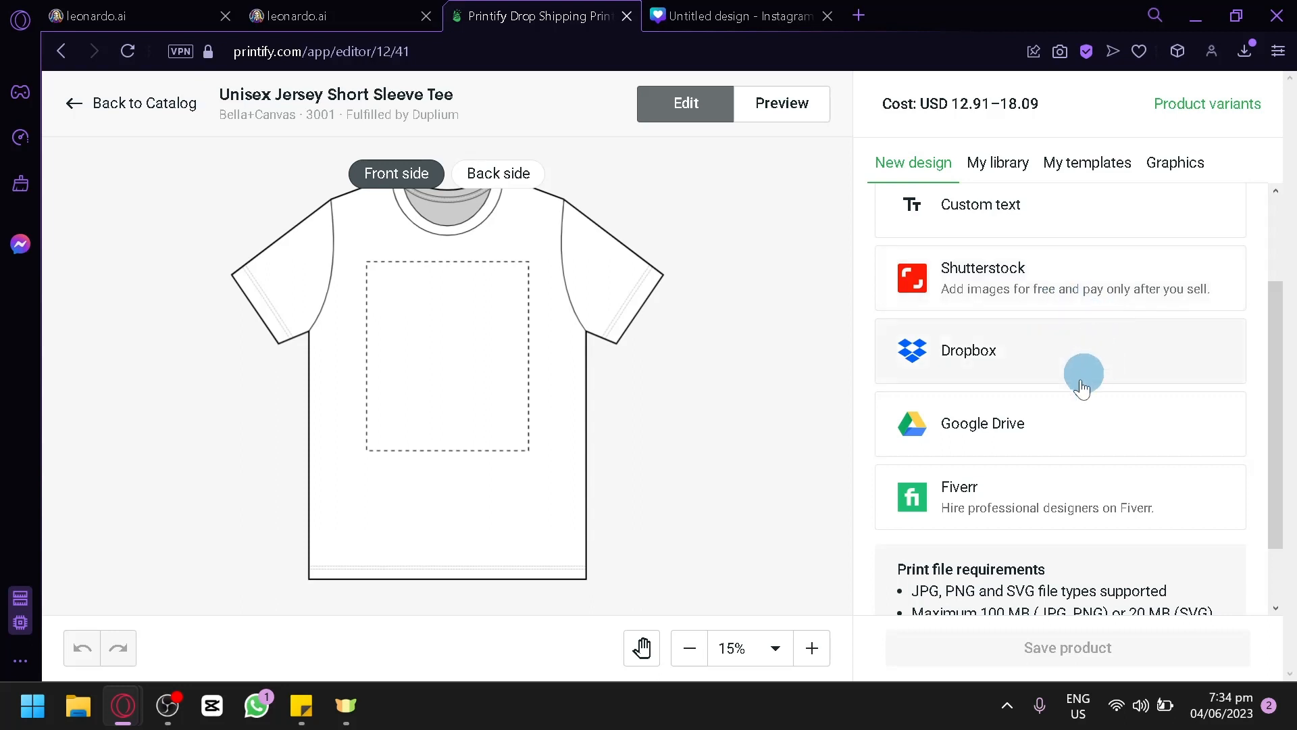
{"action": "scroll", "coordinate": [1080, 376], "scroll_direction": "up", "scroll_amount": 2}
{"action": "left_click", "coordinate": [1246, 54]}
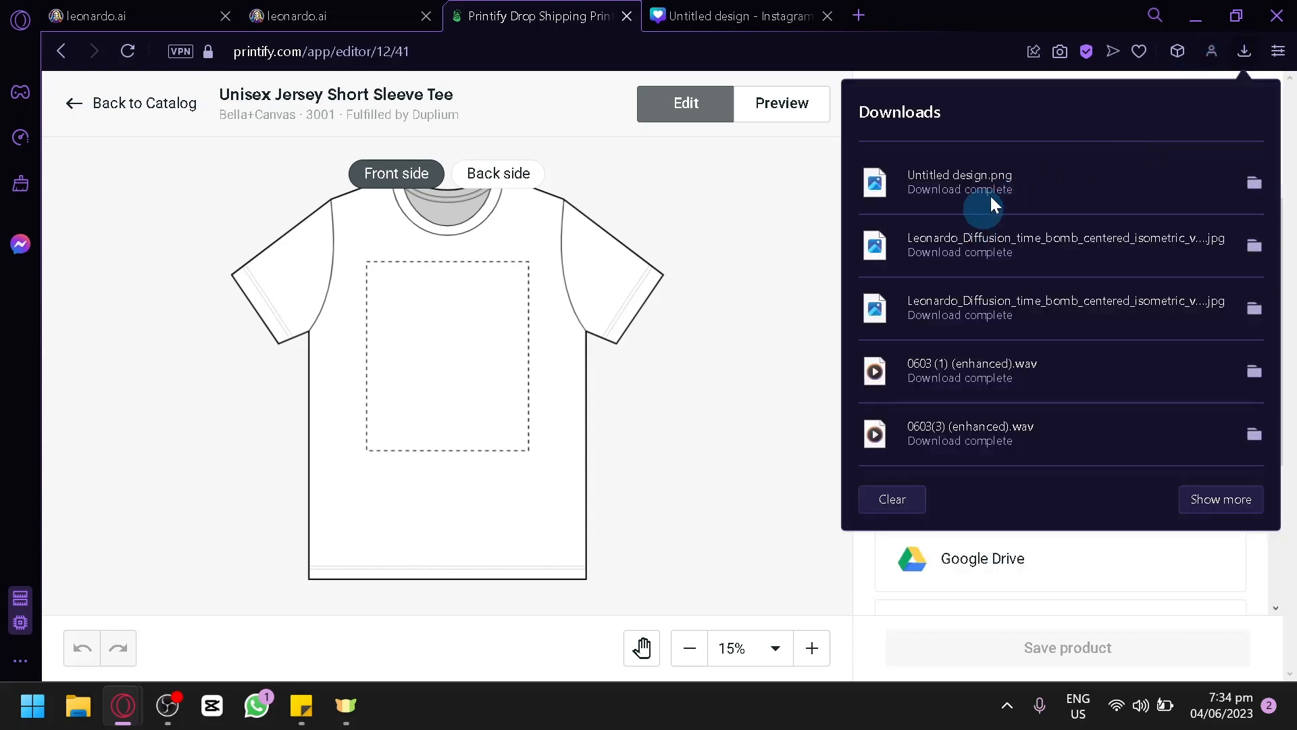
{"action": "left_click_drag", "start_coordinate": [985, 209], "coordinate": [414, 383]}
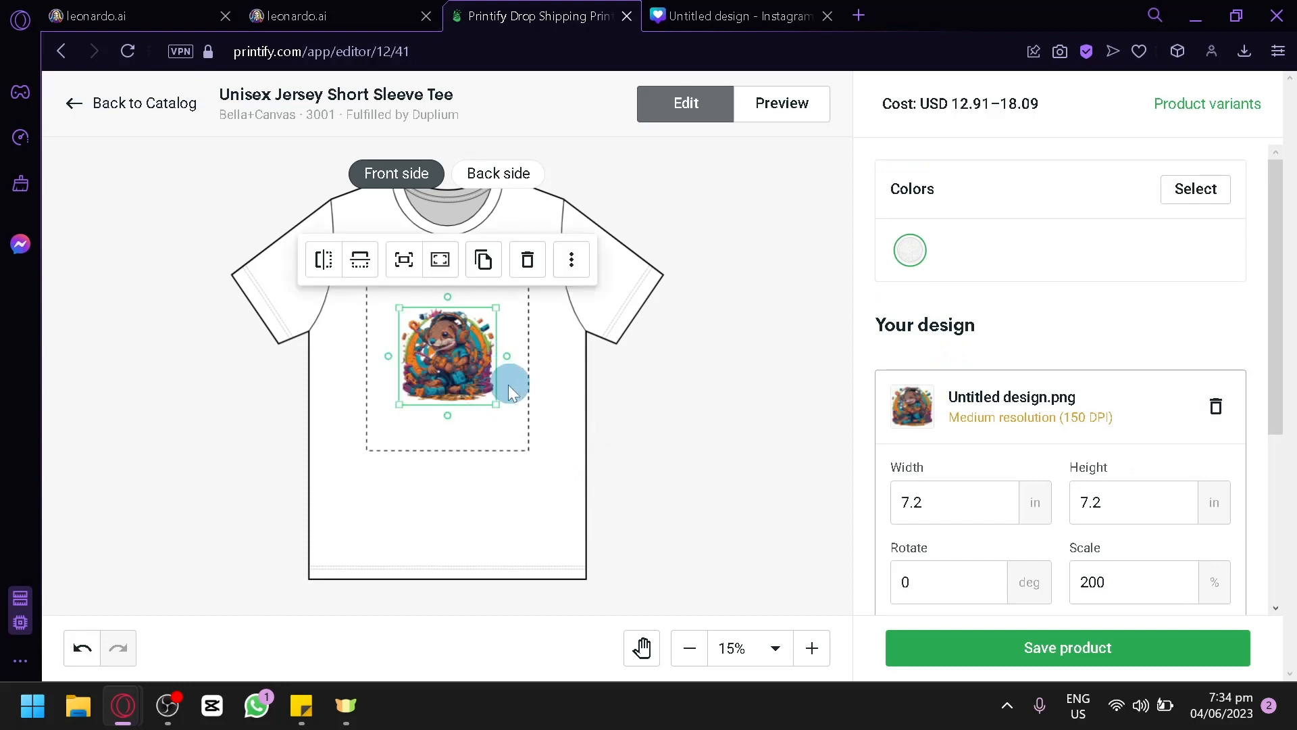
Step: Enlarge the otter design to about 11.96 × 11.96 in so it spans the width of the front print area
{"action": "left_click_drag", "start_coordinate": [493, 408], "coordinate": [462, 396]}
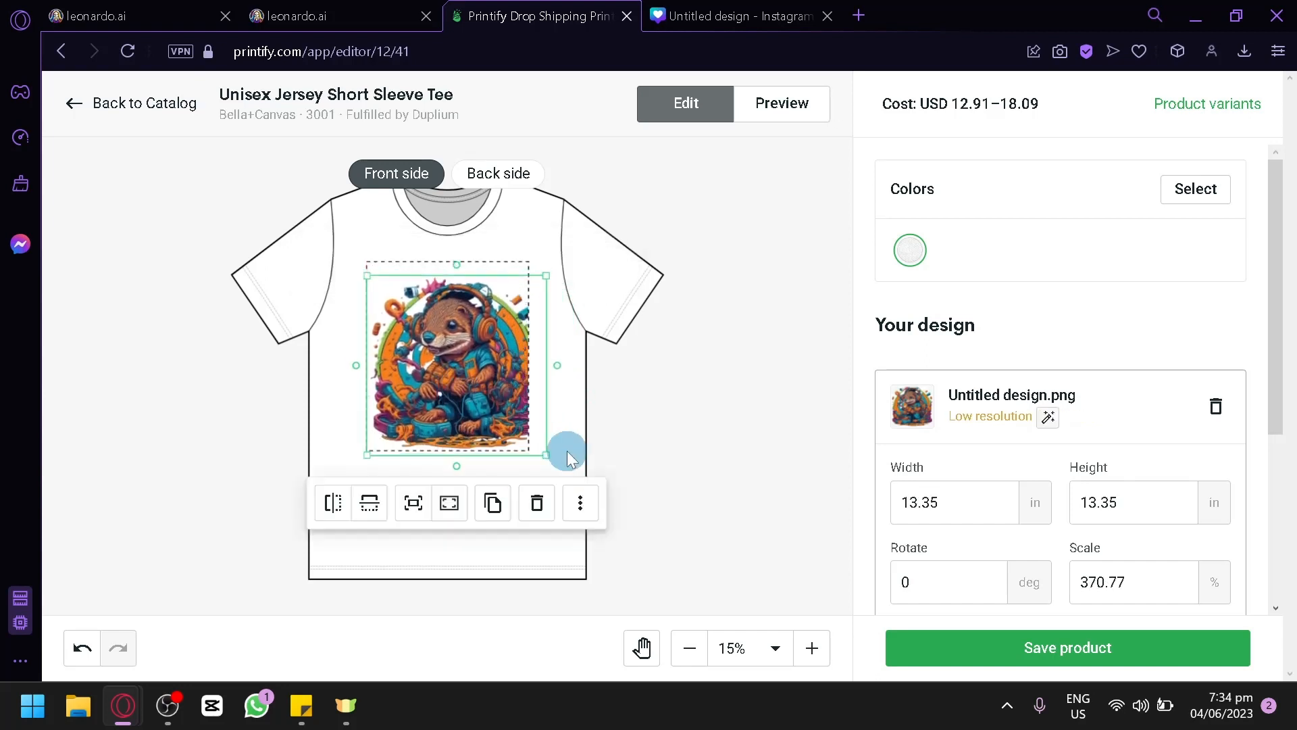
{"action": "left_click_drag", "start_coordinate": [553, 460], "coordinate": [532, 436]}
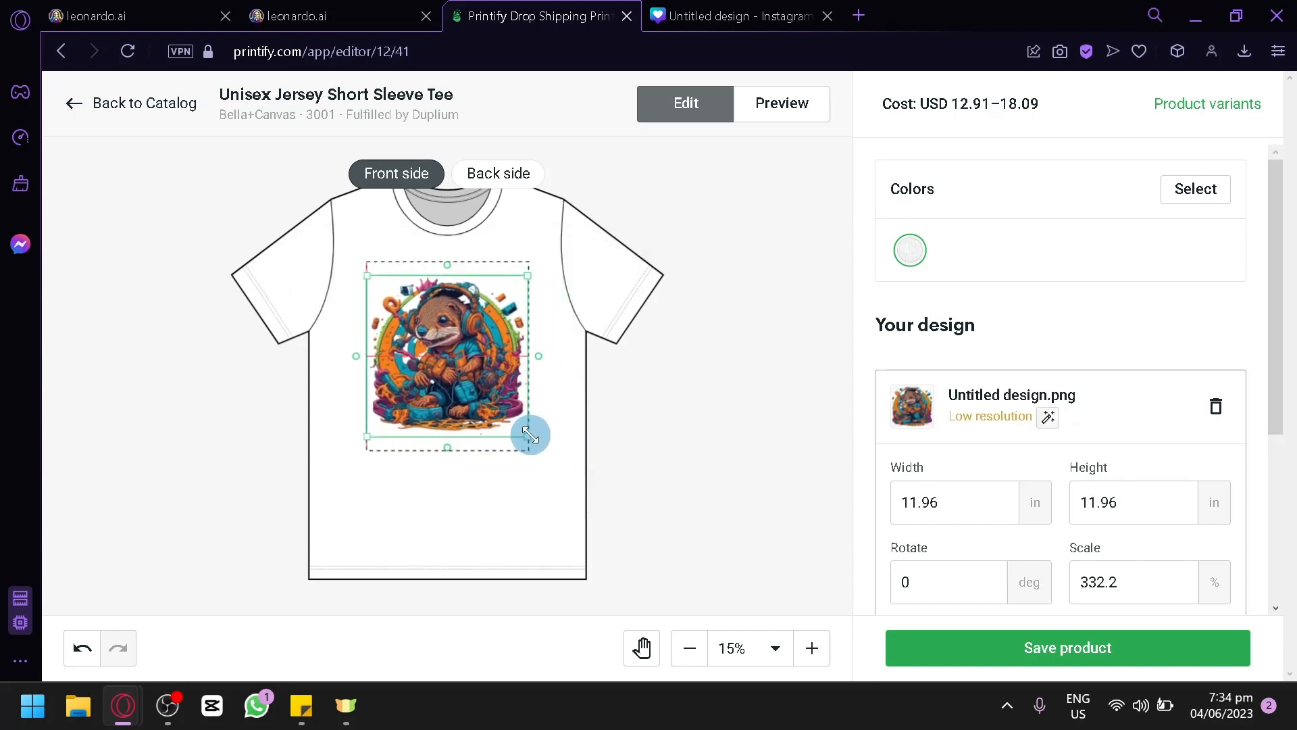
{"action": "left_click", "coordinate": [657, 460]}
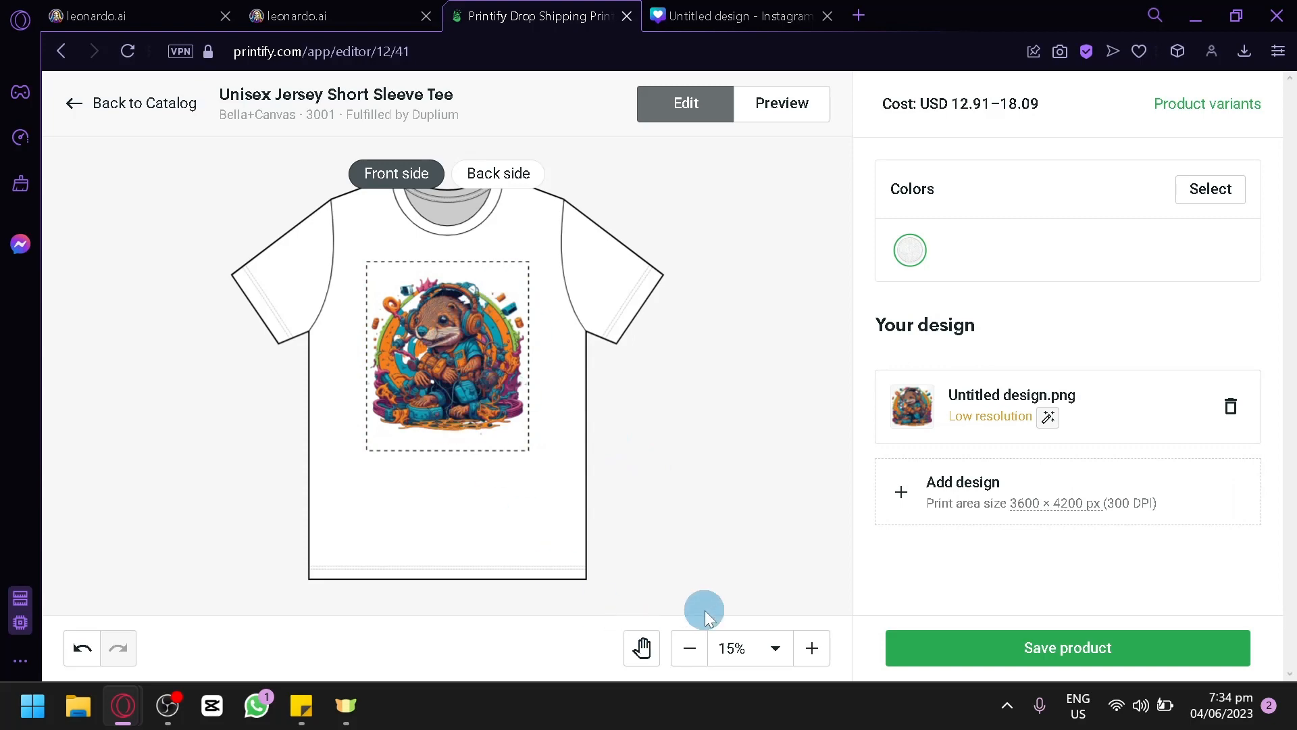
Step: Inspect the front otter design up close at 25% zoom and check the shirt's back side
{"action": "left_click", "coordinate": [814, 650]}
{"action": "left_click", "coordinate": [813, 649]}
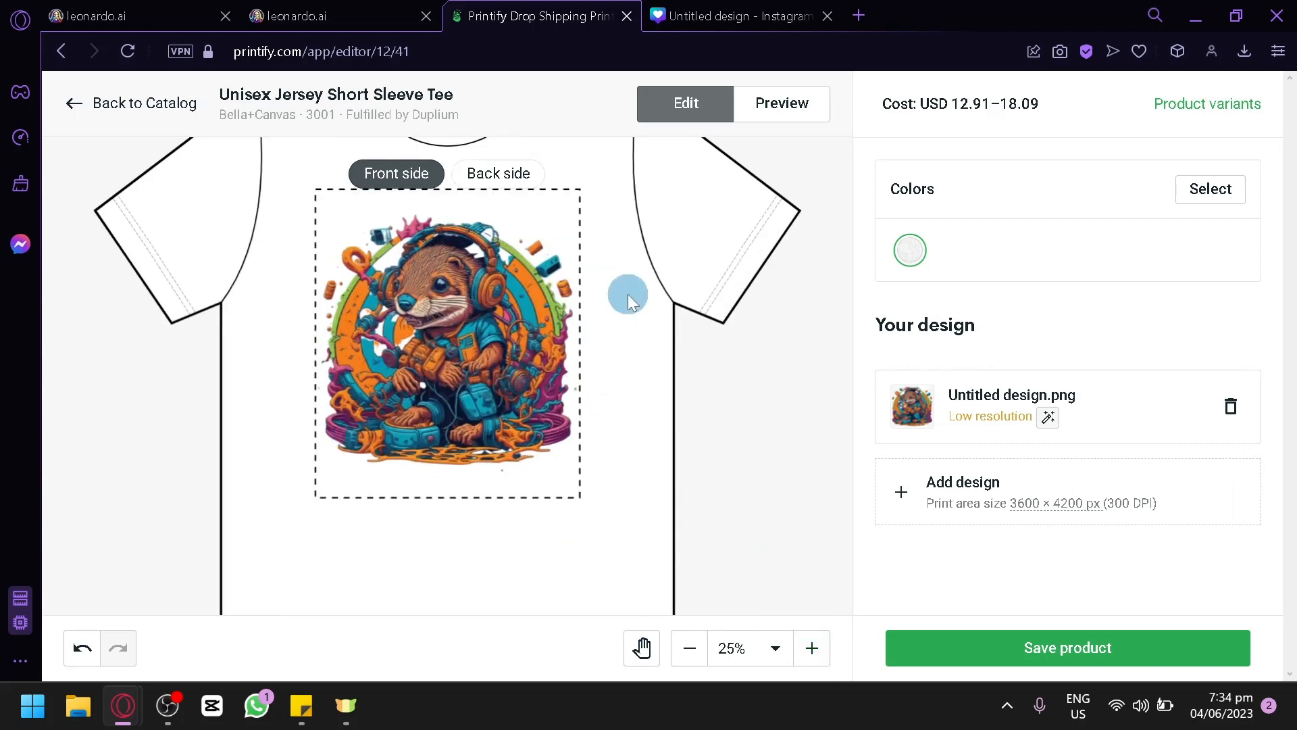
{"action": "scroll", "coordinate": [628, 297], "scroll_direction": "up", "scroll_amount": 2}
{"action": "left_click", "coordinate": [506, 181]}
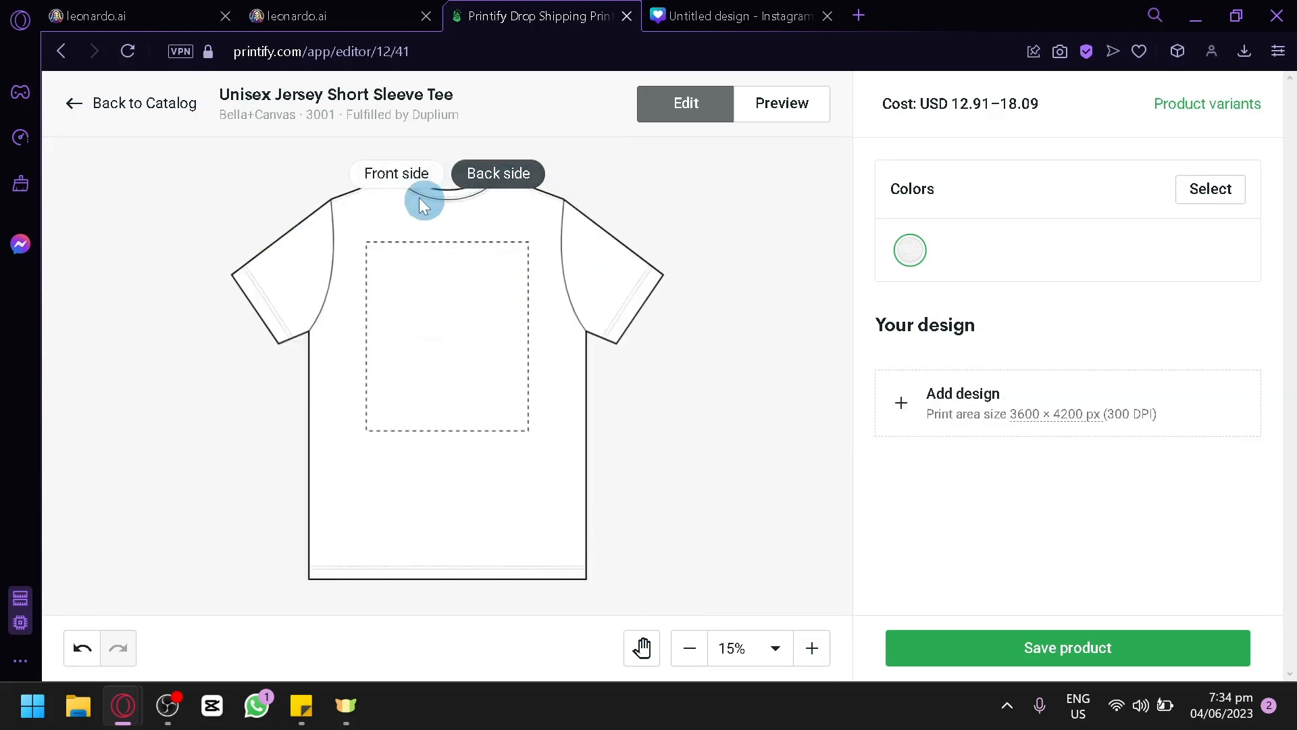
{"action": "left_click", "coordinate": [397, 174]}
Step: Preview the otter T-shirt on the Person 4 mockup and save the product
{"action": "left_click", "coordinate": [784, 105]}
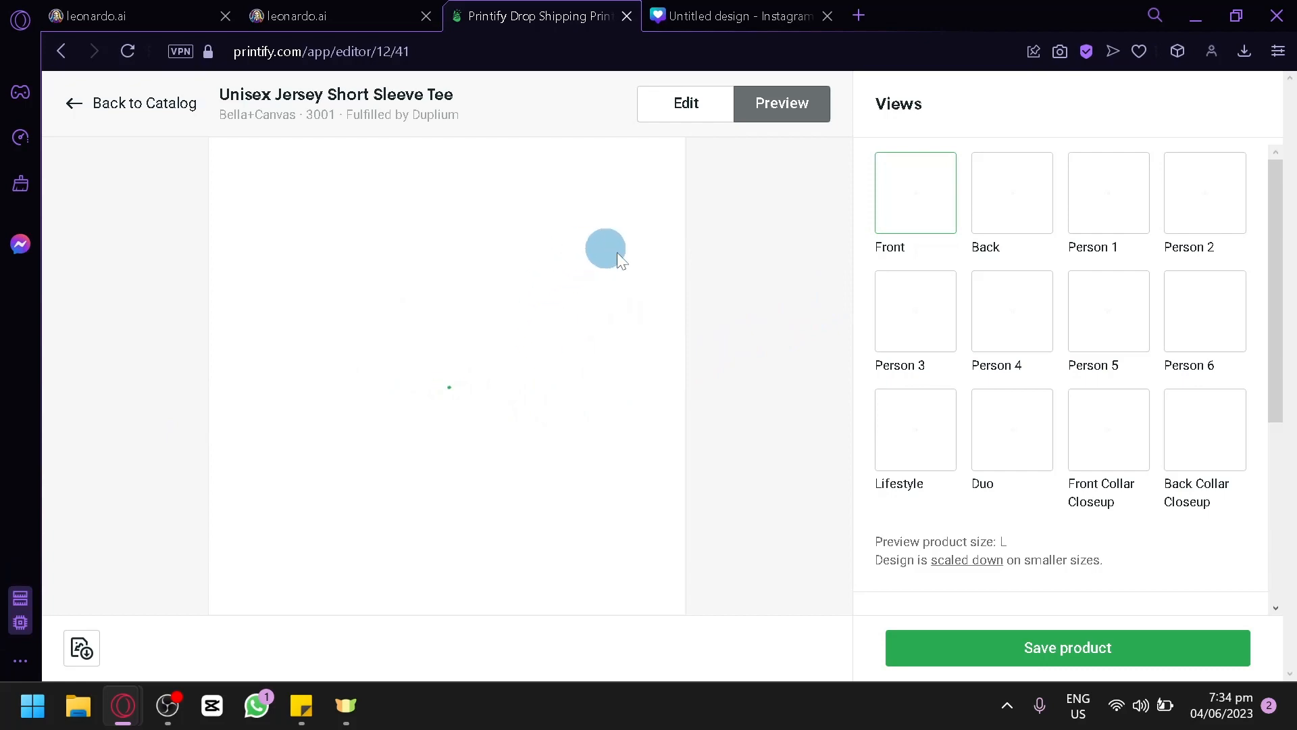
{"action": "left_click", "coordinate": [322, 15]}
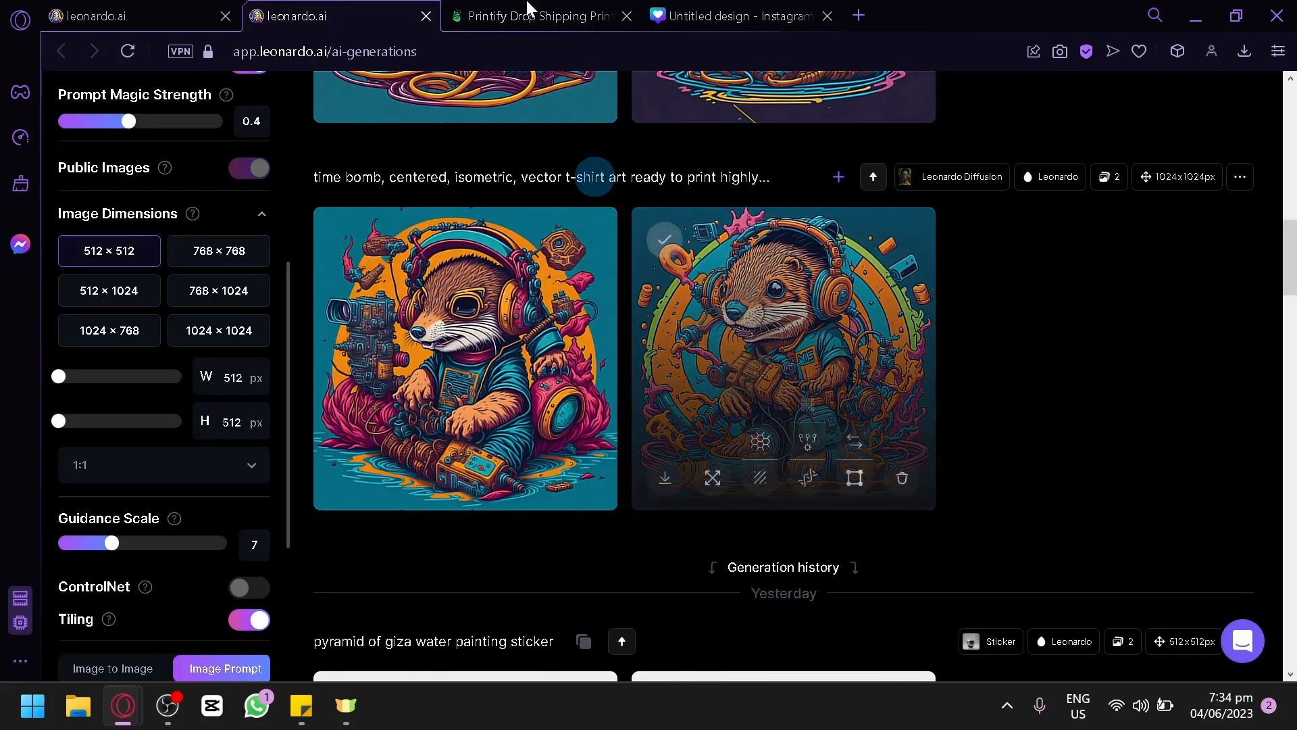
{"action": "left_click", "coordinate": [496, 19]}
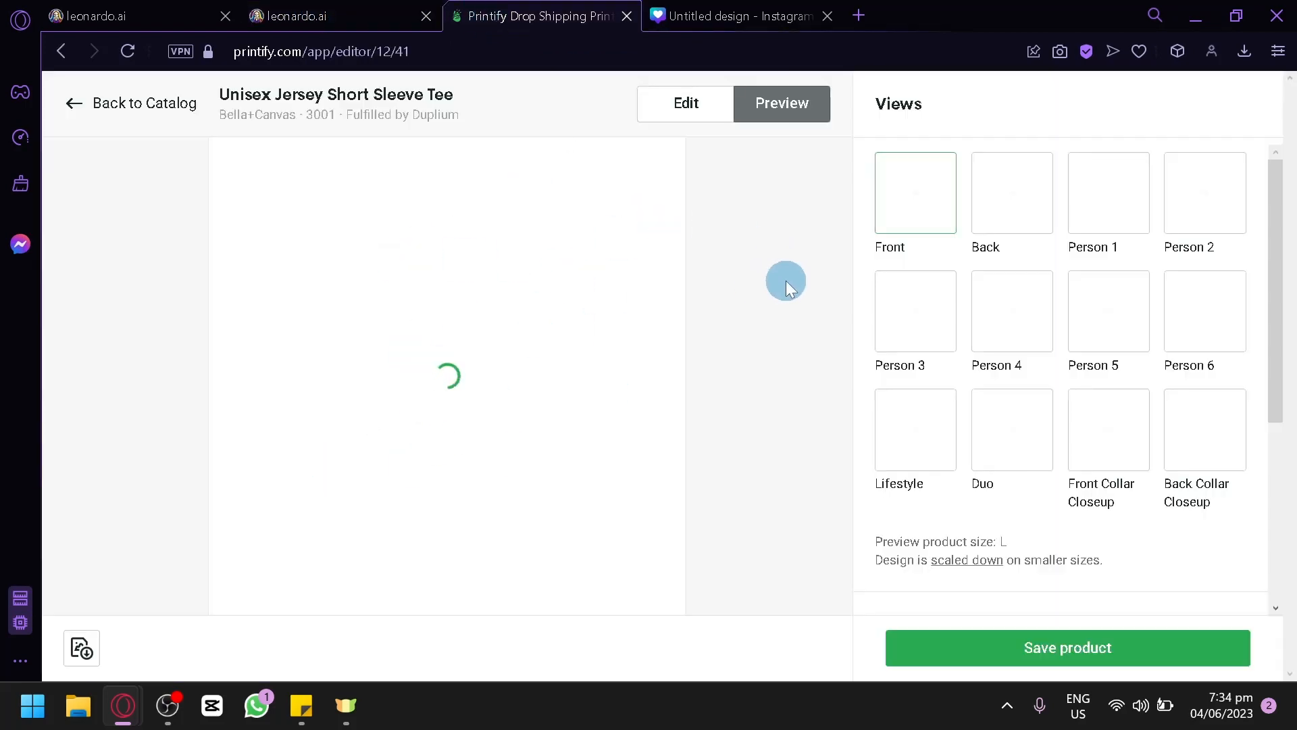
{"action": "scroll", "coordinate": [1144, 284], "scroll_direction": "down", "scroll_amount": 2}
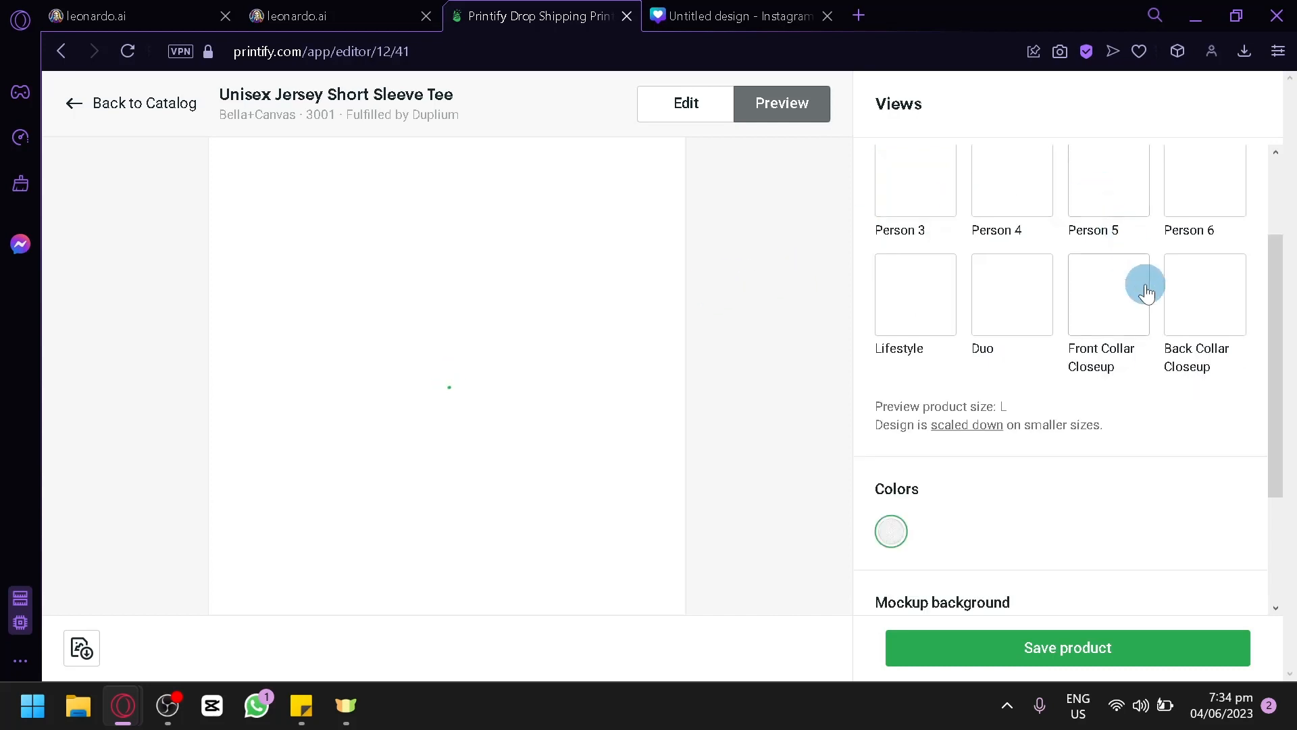
{"action": "scroll", "coordinate": [1084, 251], "scroll_direction": "up", "scroll_amount": 2}
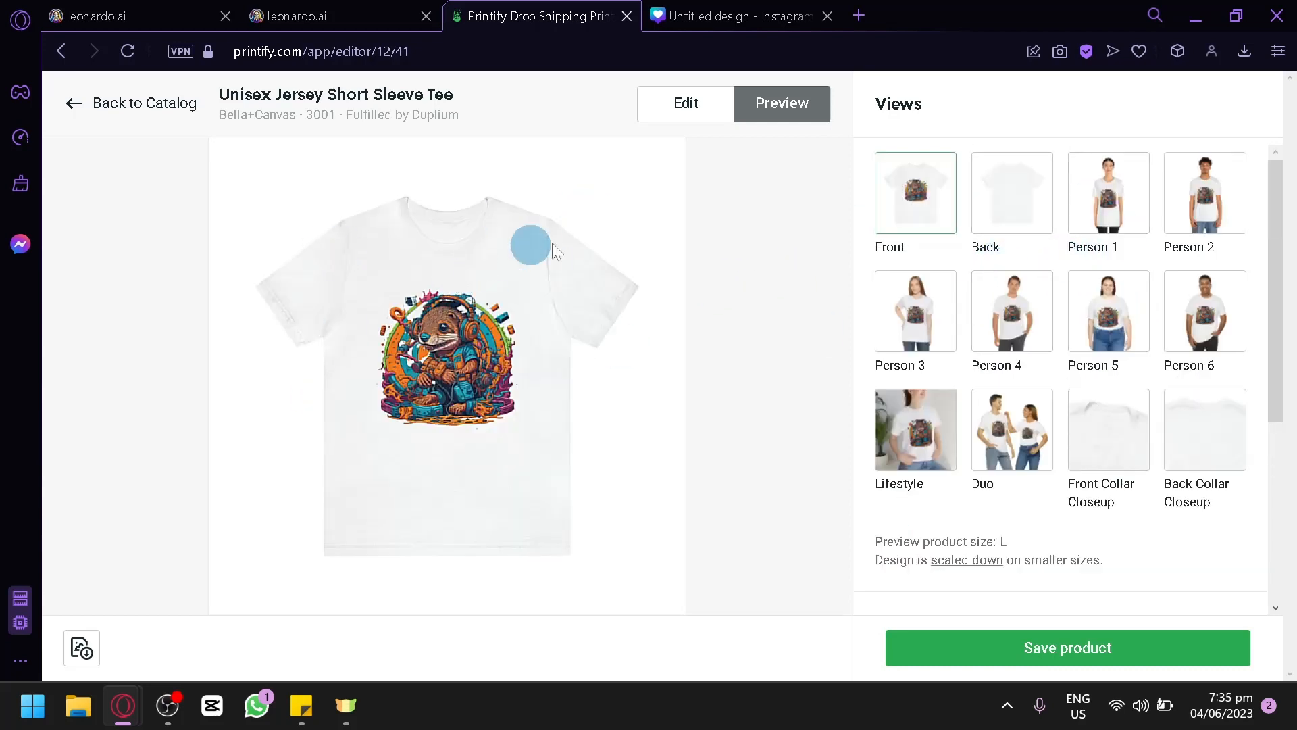
{"action": "left_click", "coordinate": [1028, 323]}
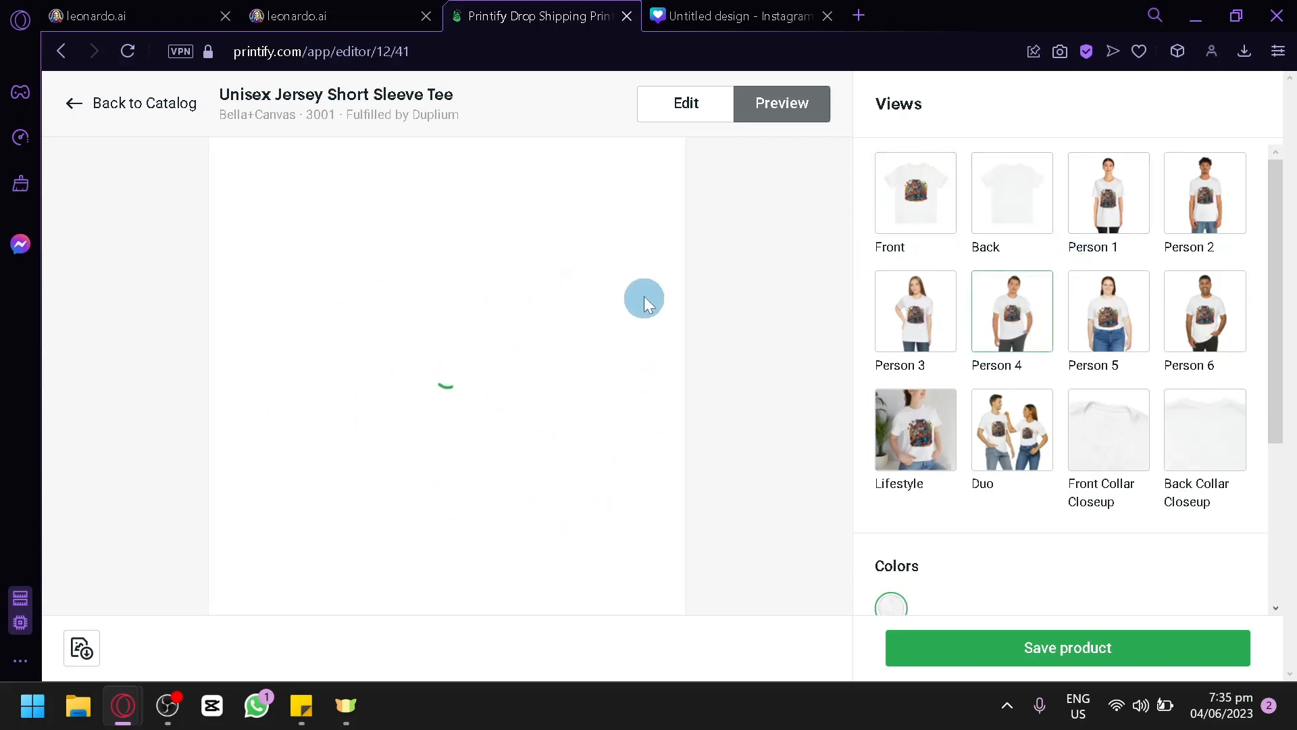
{"action": "scroll", "coordinate": [1013, 378], "scroll_direction": "down", "scroll_amount": 2}
{"action": "scroll", "coordinate": [1021, 392], "scroll_direction": "up", "scroll_amount": 2}
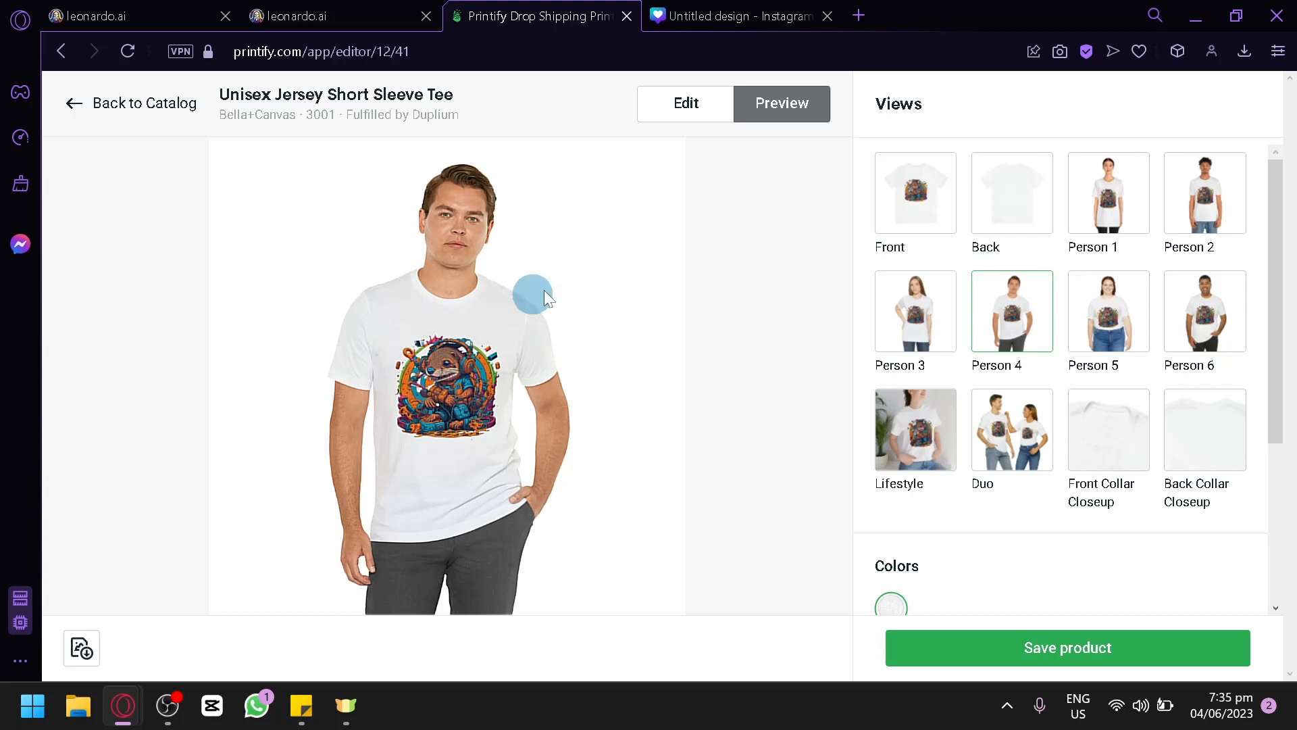
{"action": "left_click", "coordinate": [991, 645]}
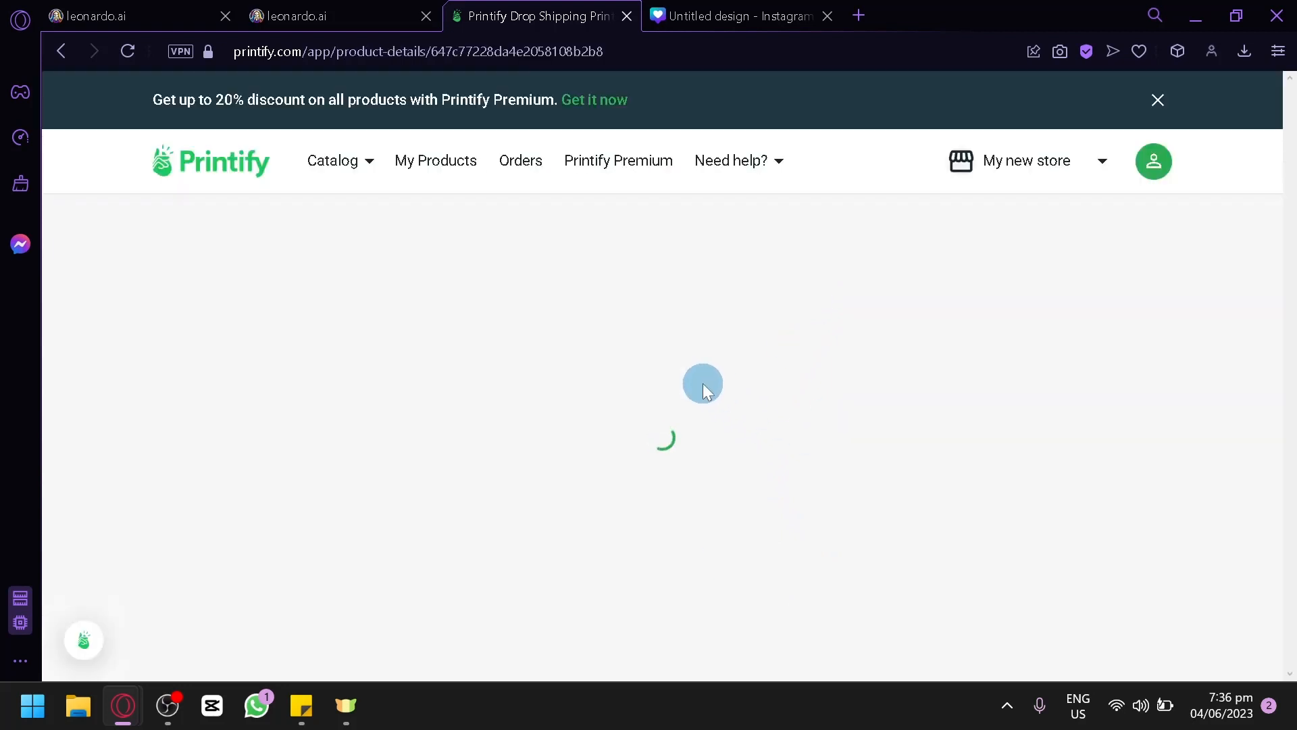
Step: Review the saved tee's mockups, product description, variant pricing and the store connection option in its publishing settings
{"action": "scroll", "coordinate": [703, 378], "scroll_direction": "down", "scroll_amount": 10}
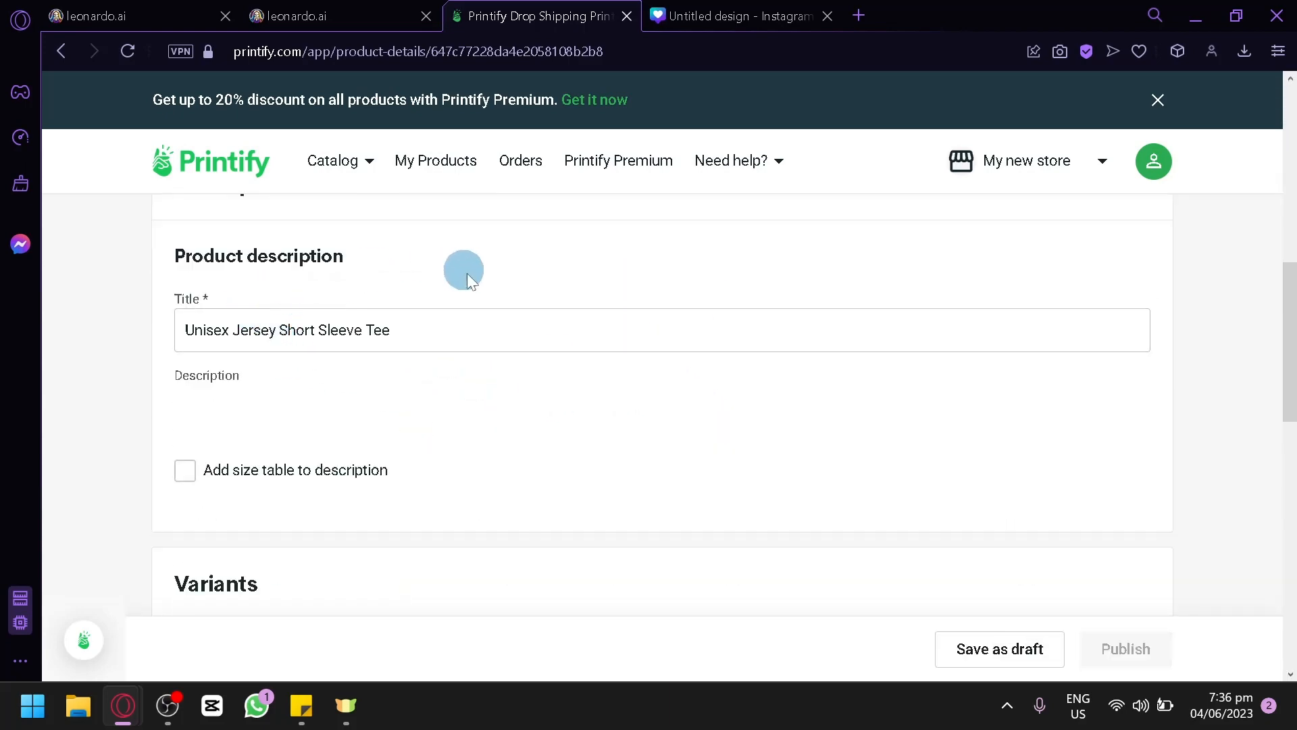
{"action": "scroll", "coordinate": [467, 273], "scroll_direction": "down", "scroll_amount": 6}
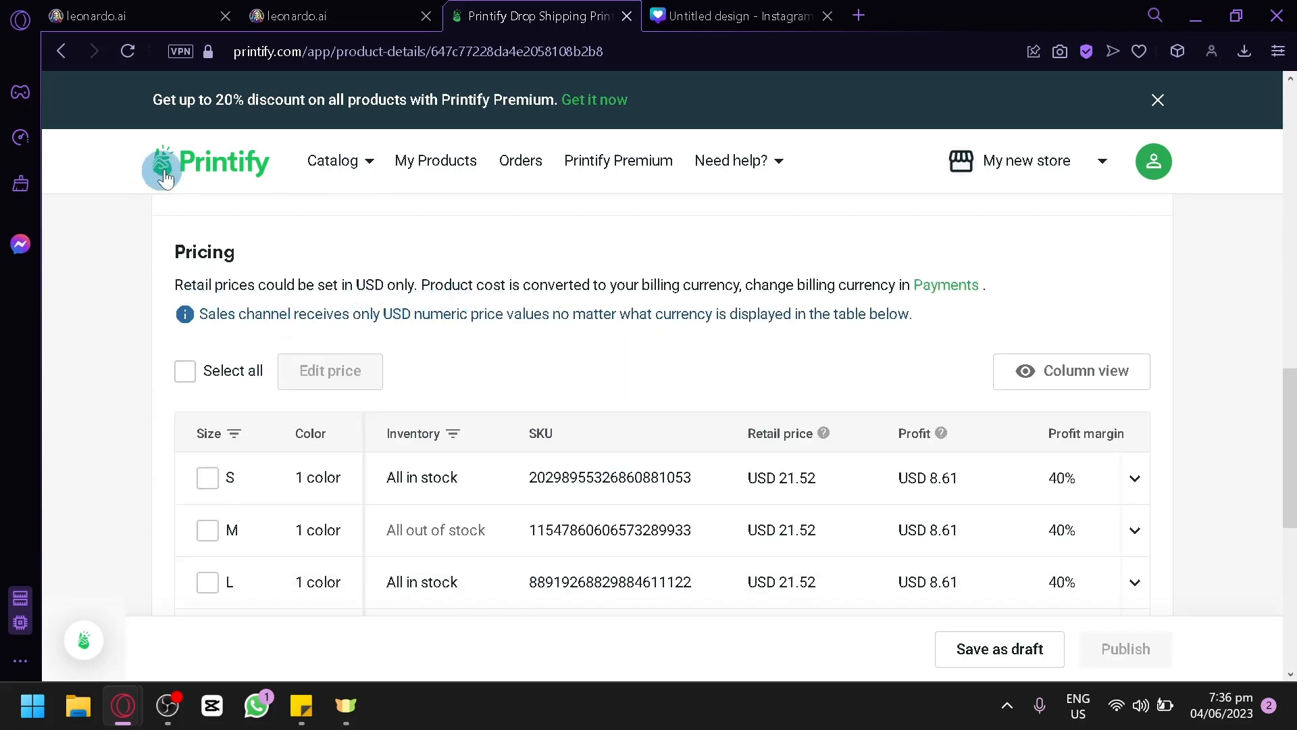
{"action": "scroll", "coordinate": [261, 498], "scroll_direction": "down", "scroll_amount": 4}
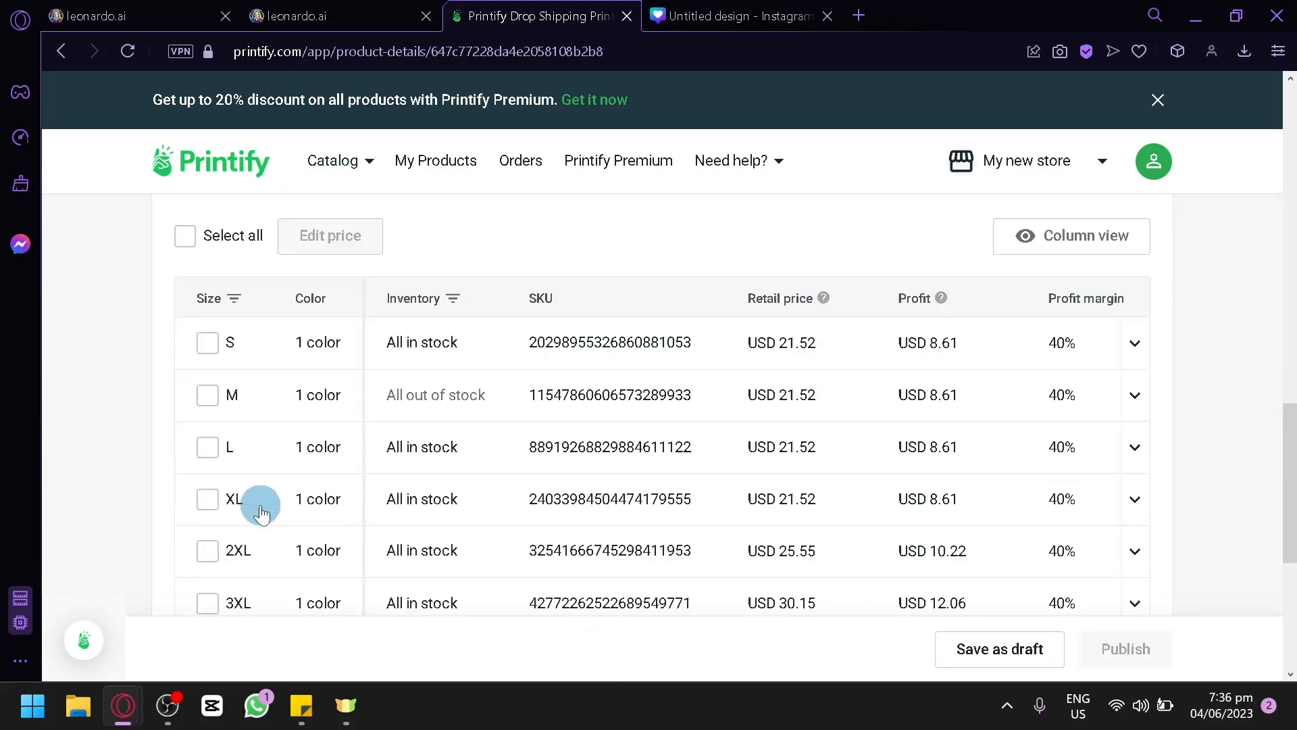
{"action": "scroll", "coordinate": [247, 477], "scroll_direction": "up", "scroll_amount": 2}
{"action": "scroll", "coordinate": [414, 414], "scroll_direction": "down", "scroll_amount": 5}
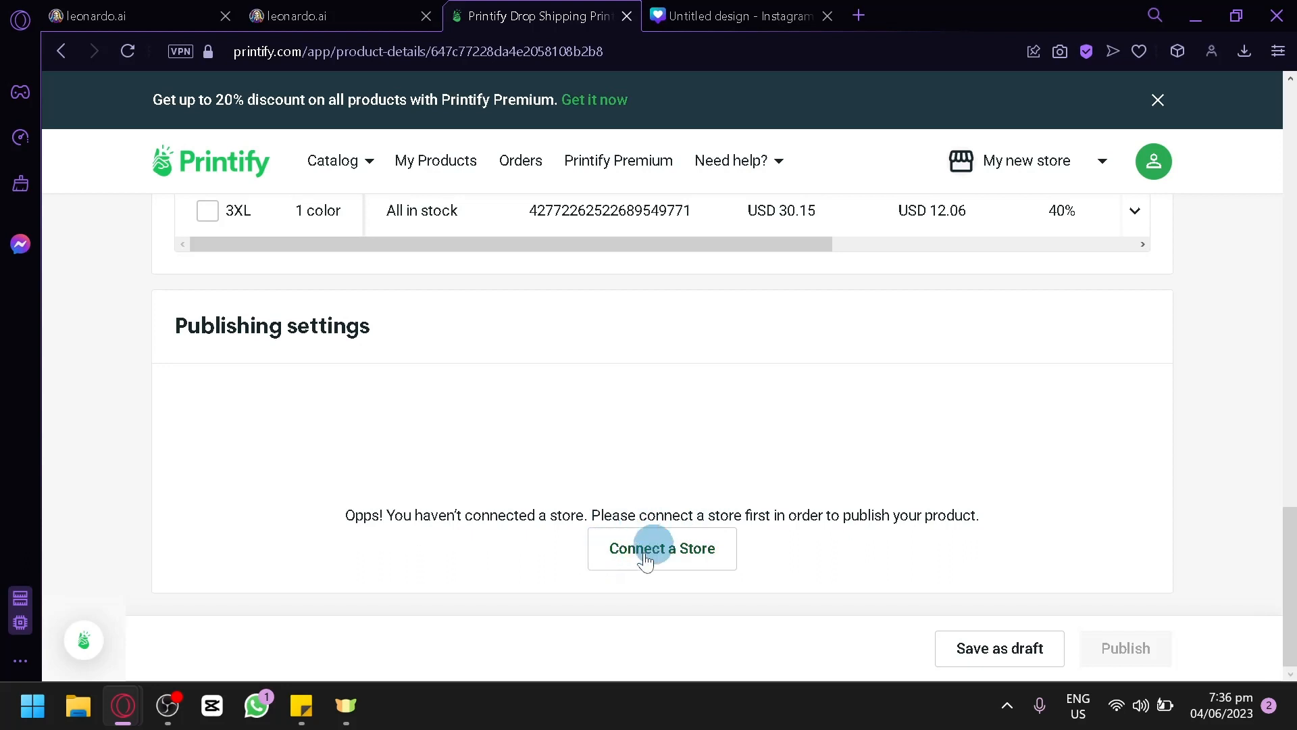
{"action": "left_click", "coordinate": [637, 528]}
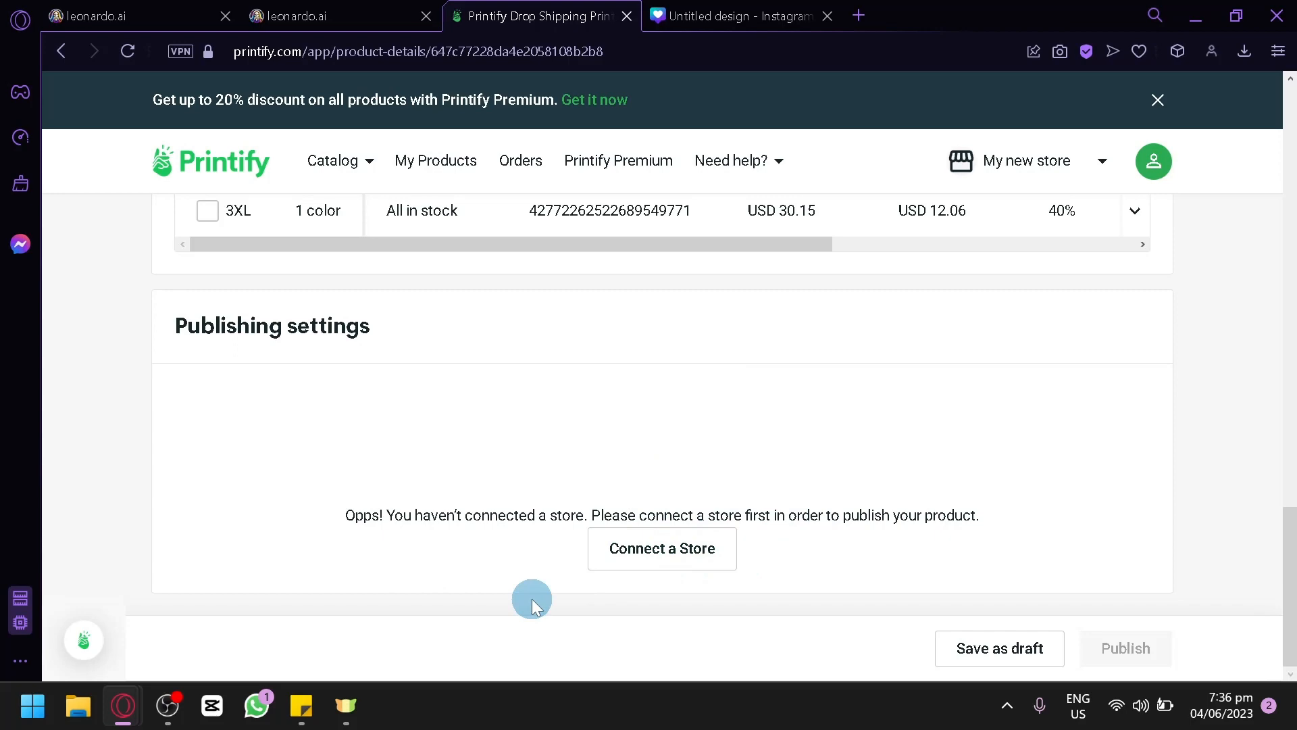
{"action": "scroll", "coordinate": [899, 470], "scroll_direction": "up", "scroll_amount": 20}
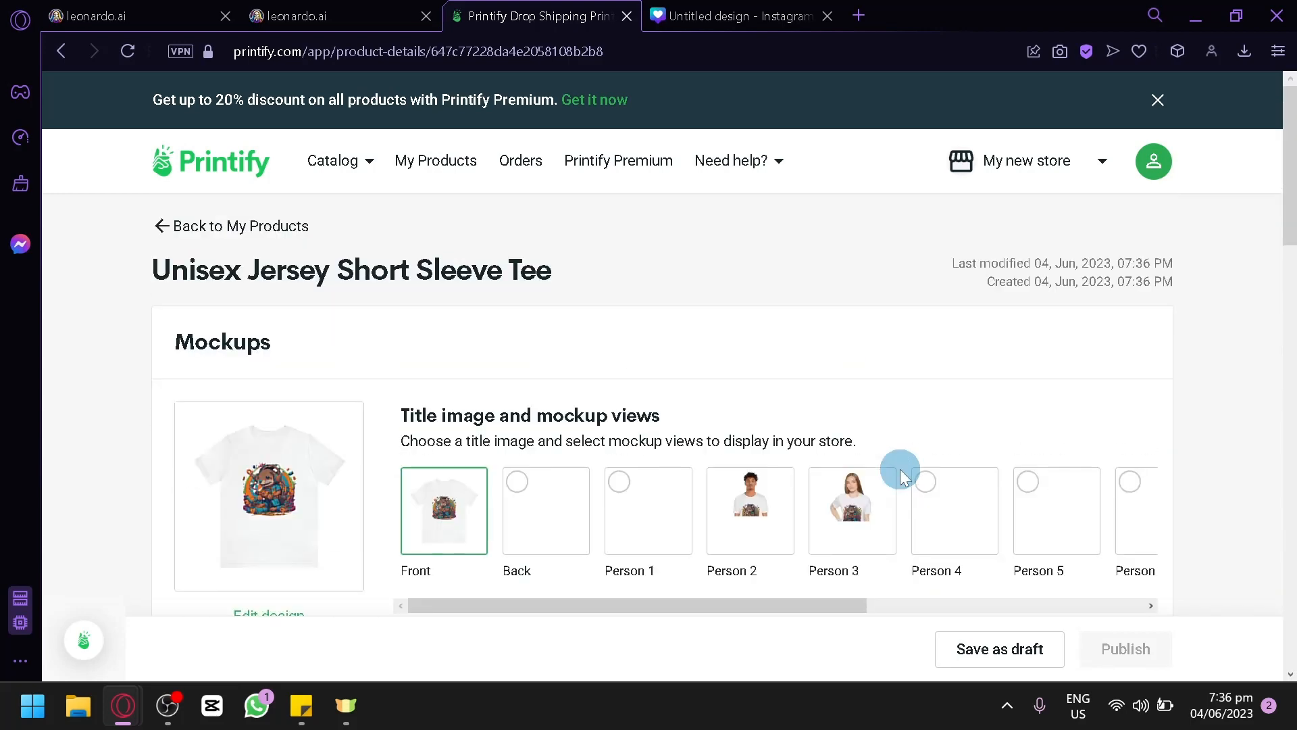
{"action": "scroll", "coordinate": [857, 414], "scroll_direction": "down", "scroll_amount": 15}
{"action": "scroll", "coordinate": [811, 362], "scroll_direction": "up", "scroll_amount": 8}
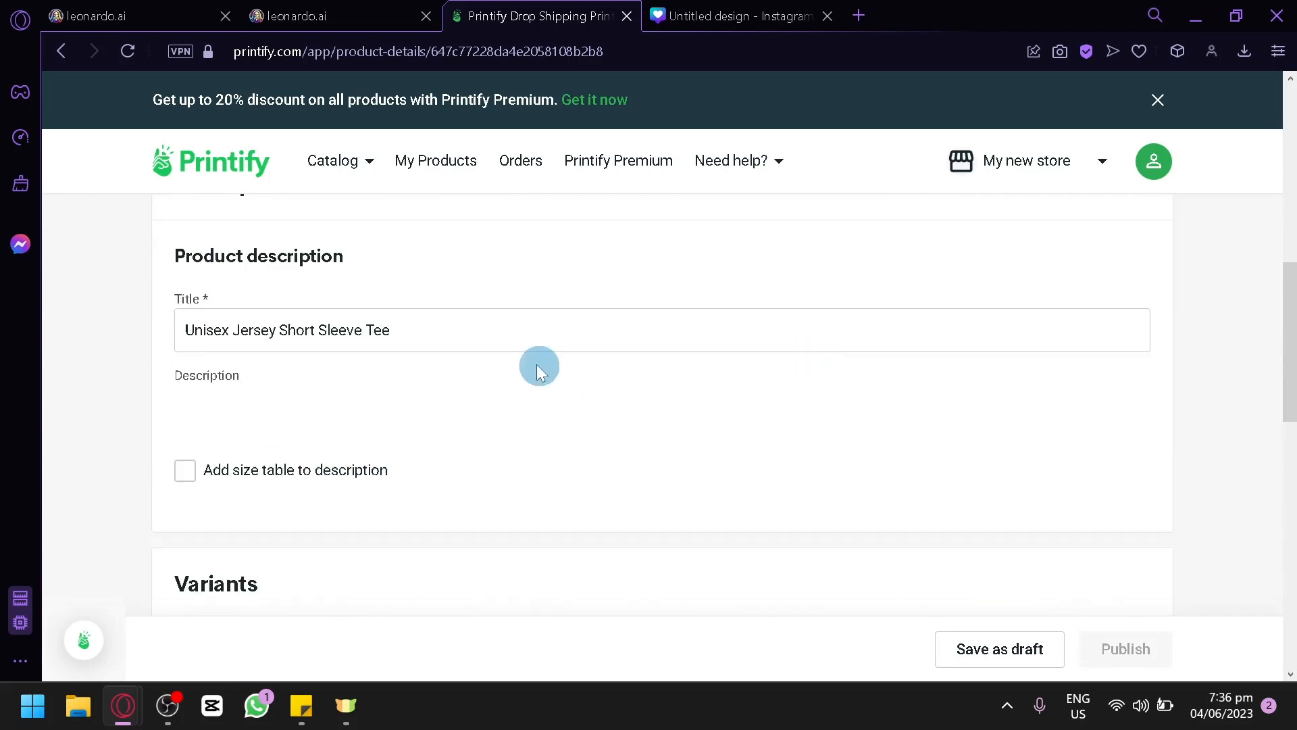
Step: Return to the Leonardo.Ai home page and close the Time bomb image details
{"action": "left_click", "coordinate": [108, 15]}
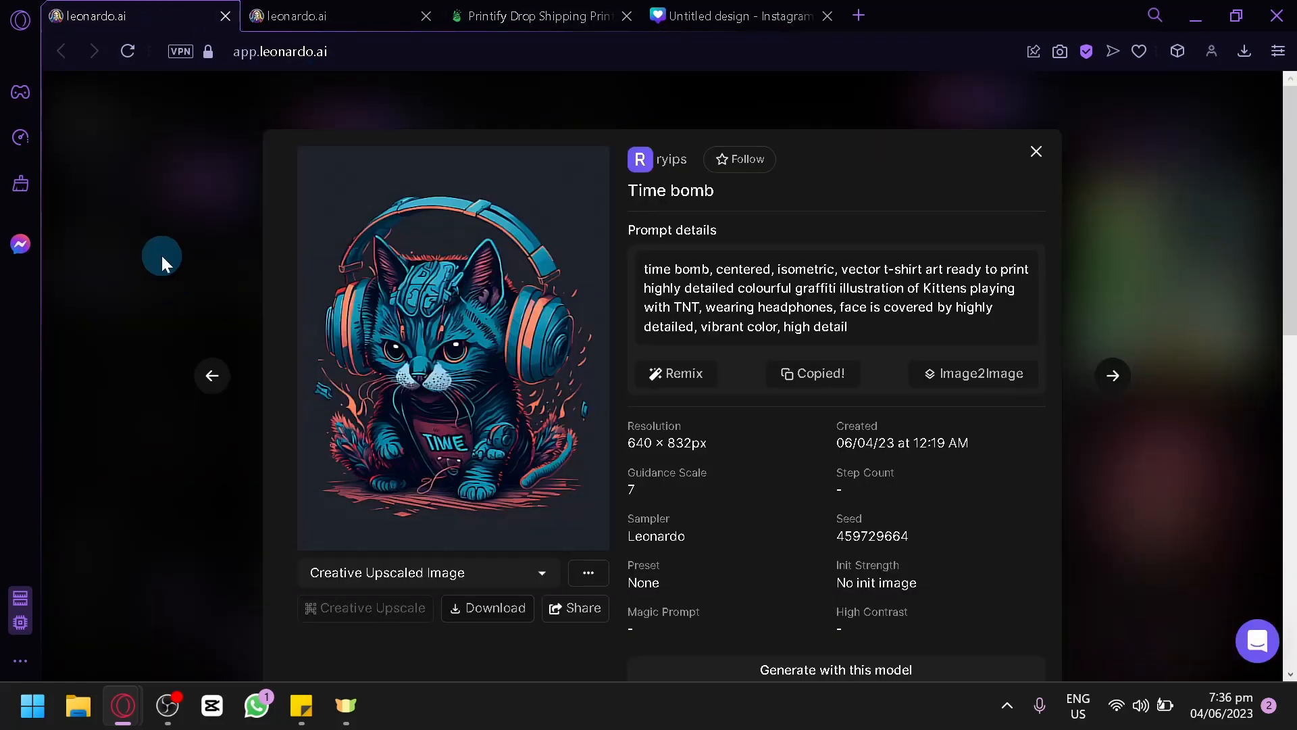
{"action": "left_click", "coordinate": [161, 254]}
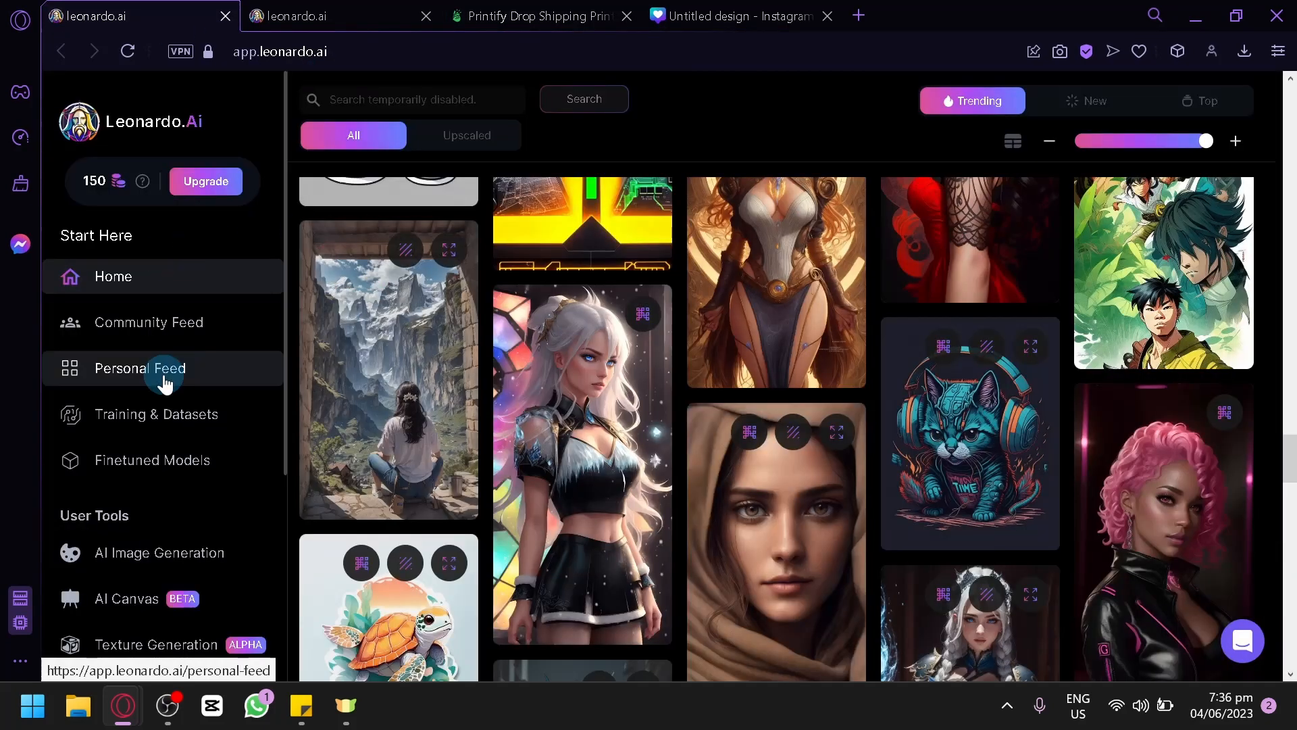